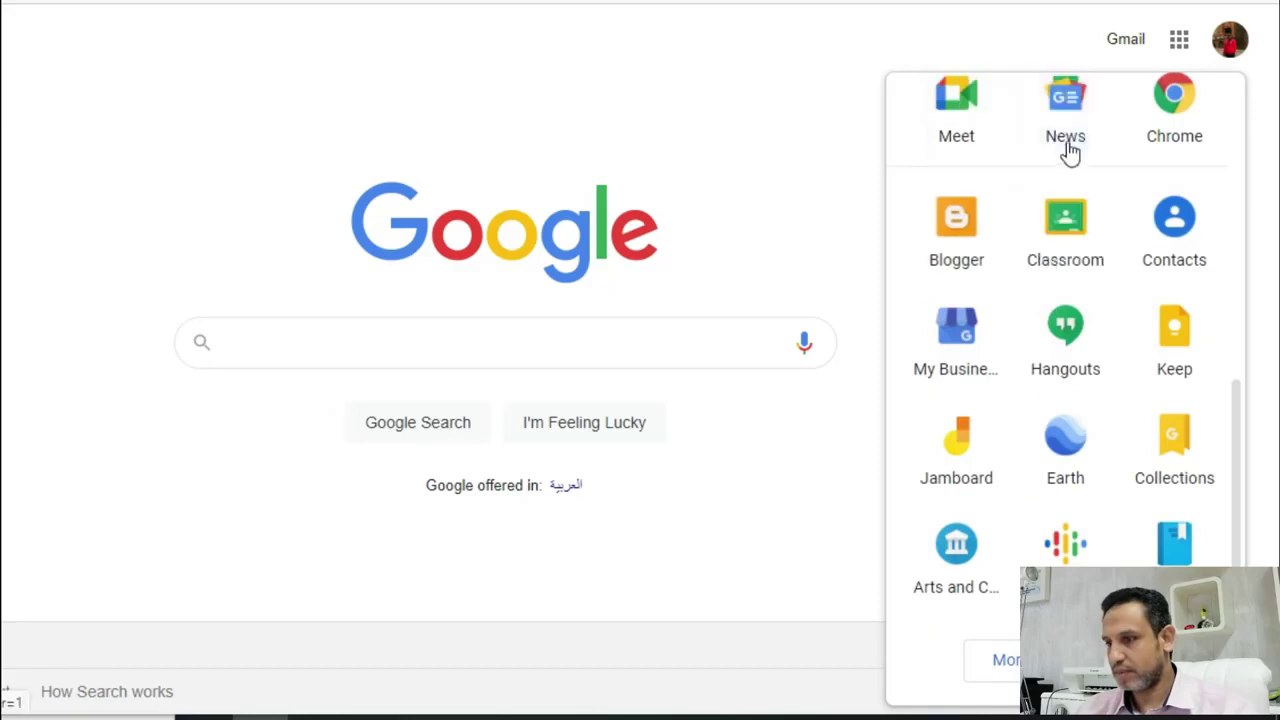
- Drag the Classroom tile into the top row of the Google apps launcher and launch it
scroll(1095, 370, "up", 2)
left_click_drag(1080, 425, 1029, 134)
scroll(1123, 309, "up", 5)
left_click_drag(1074, 497, 1046, 157)
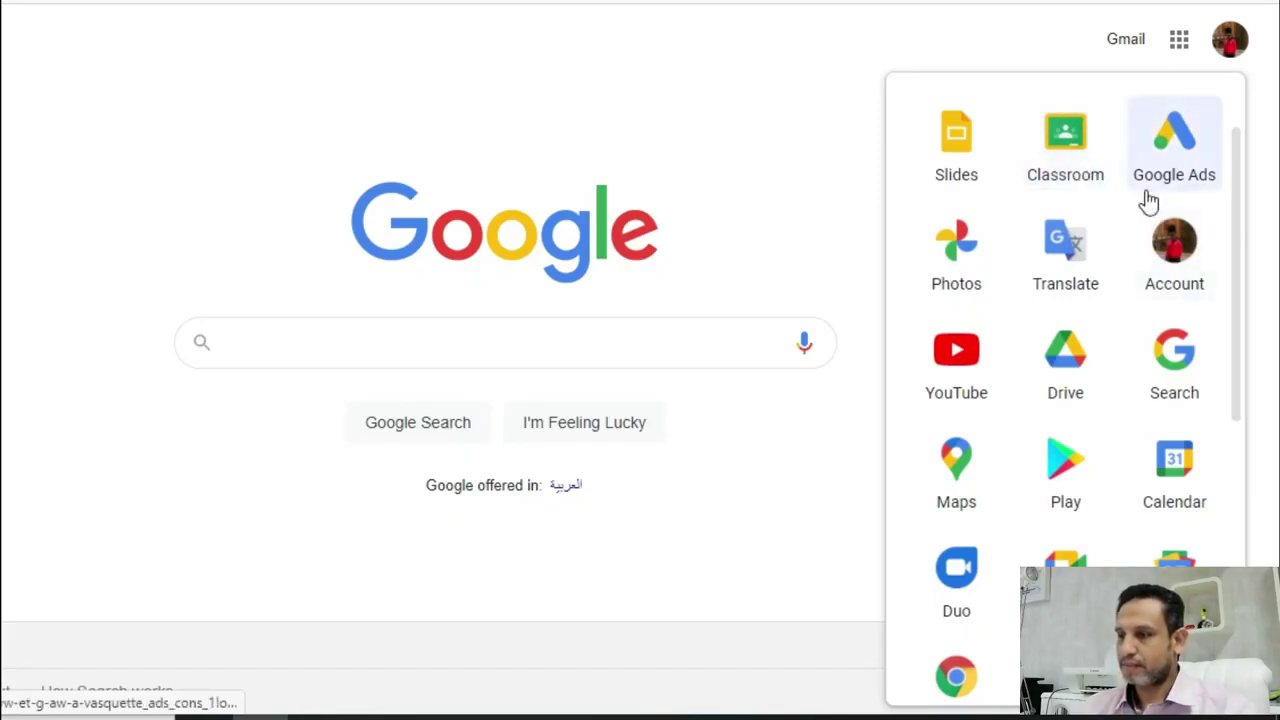
left_click(1103, 168)
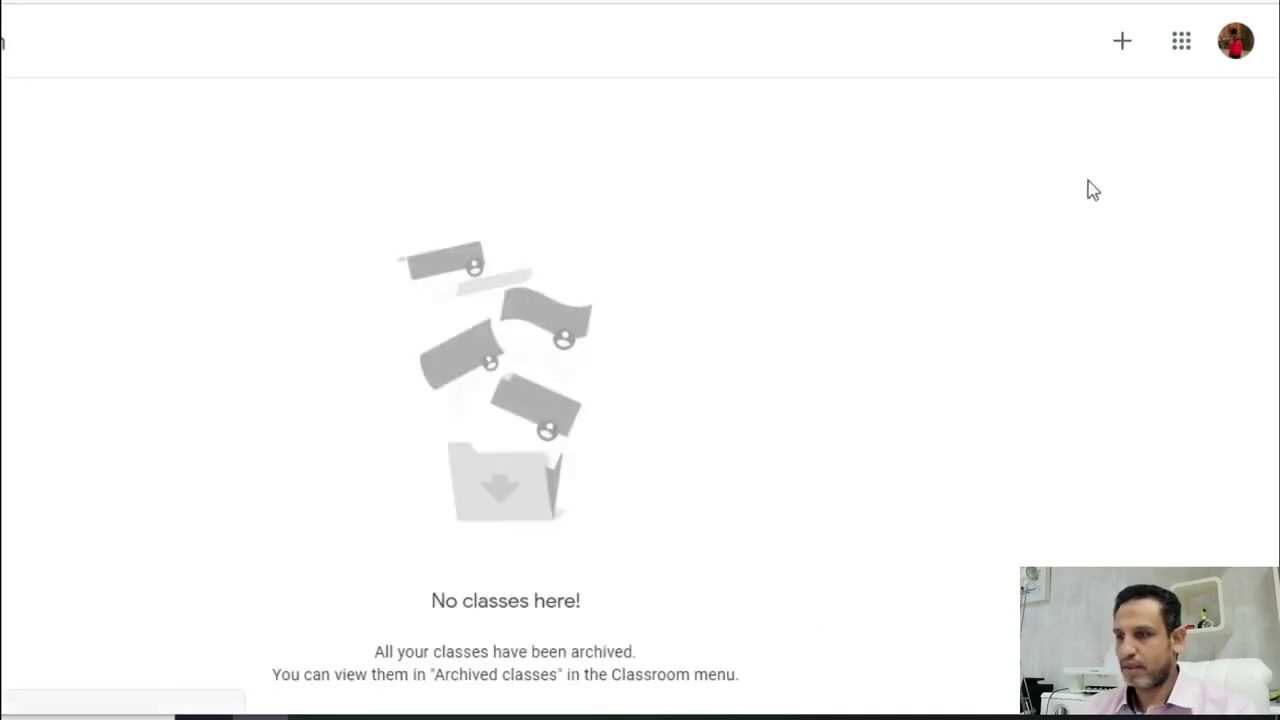
- Choose + > Create class and accept the notice about not using Classroom at a school
left_click(1124, 46)
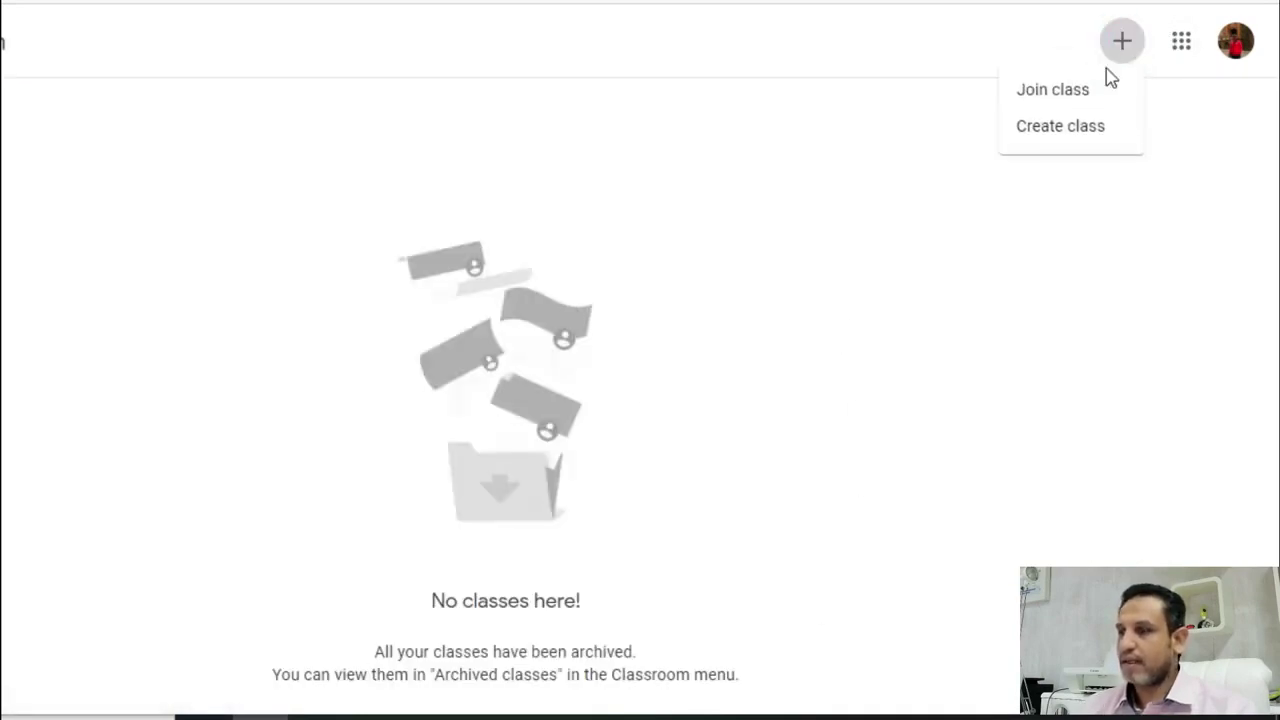
left_click(1072, 130)
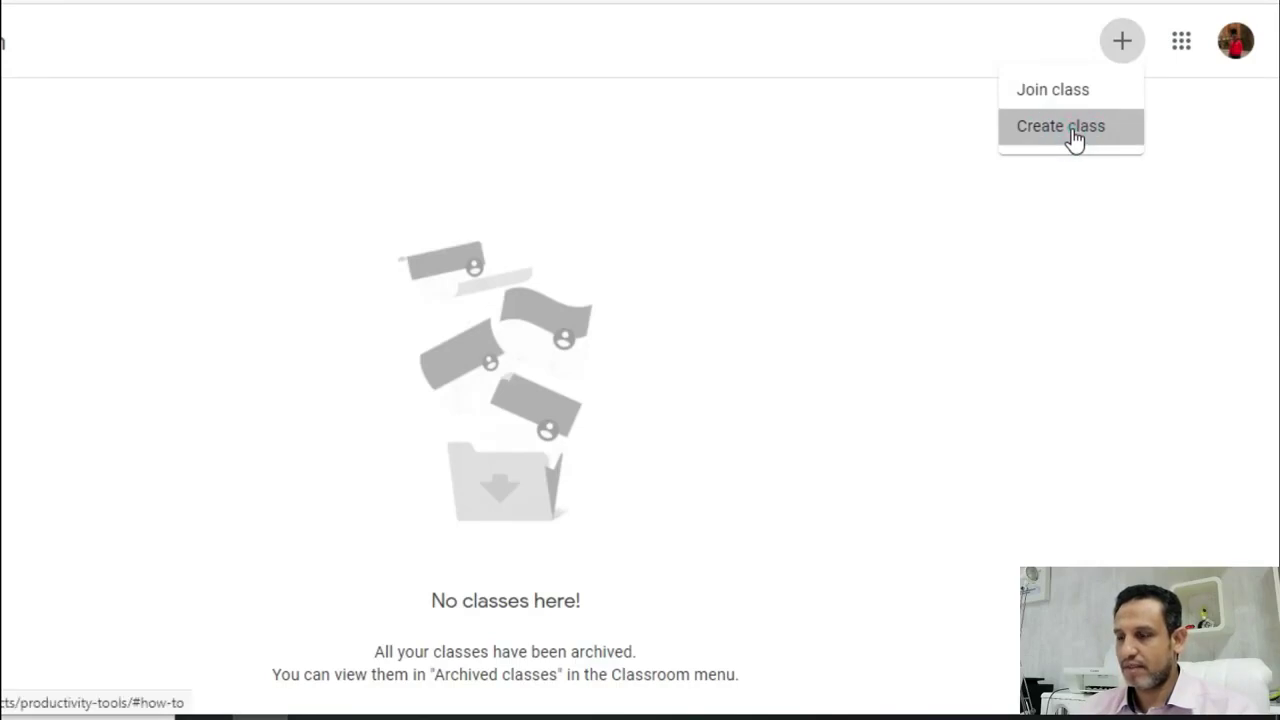
left_click(404, 484)
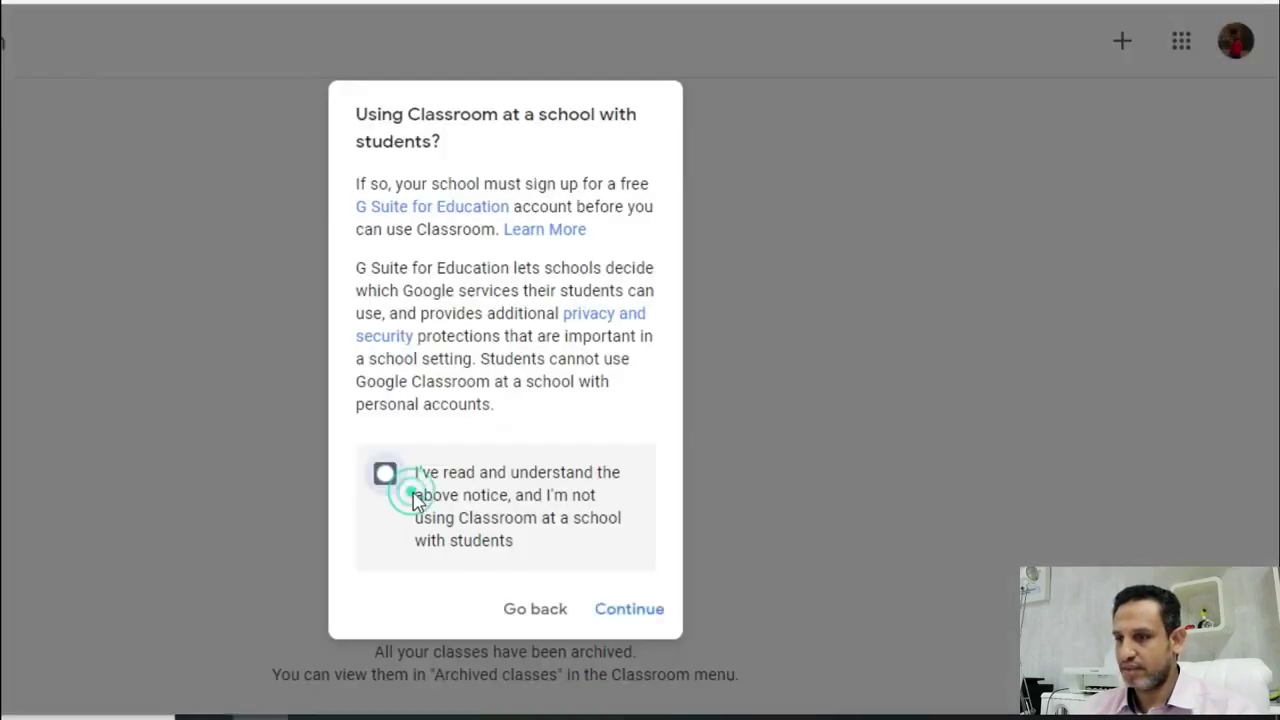
left_click(630, 610)
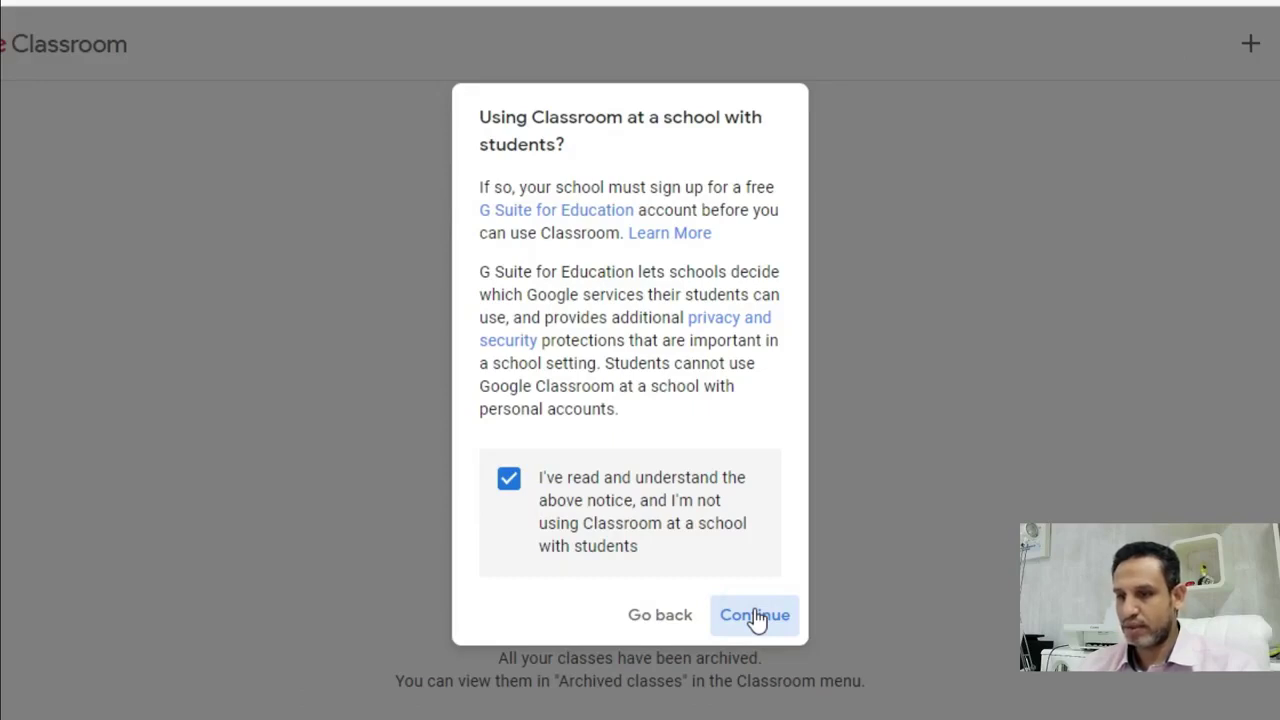
left_click(762, 619)
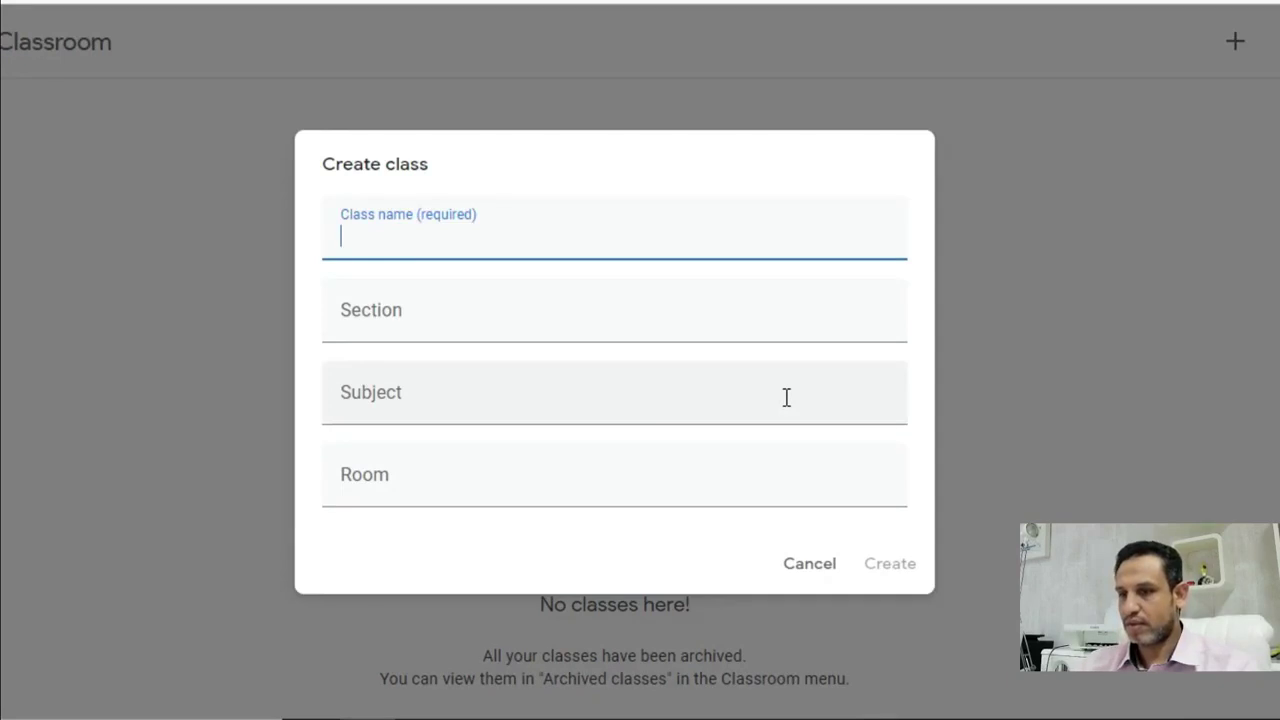
- Name the class 'English course', leave Section and Subject blank, and create it
type("english")
key("Delete")
type("English course")
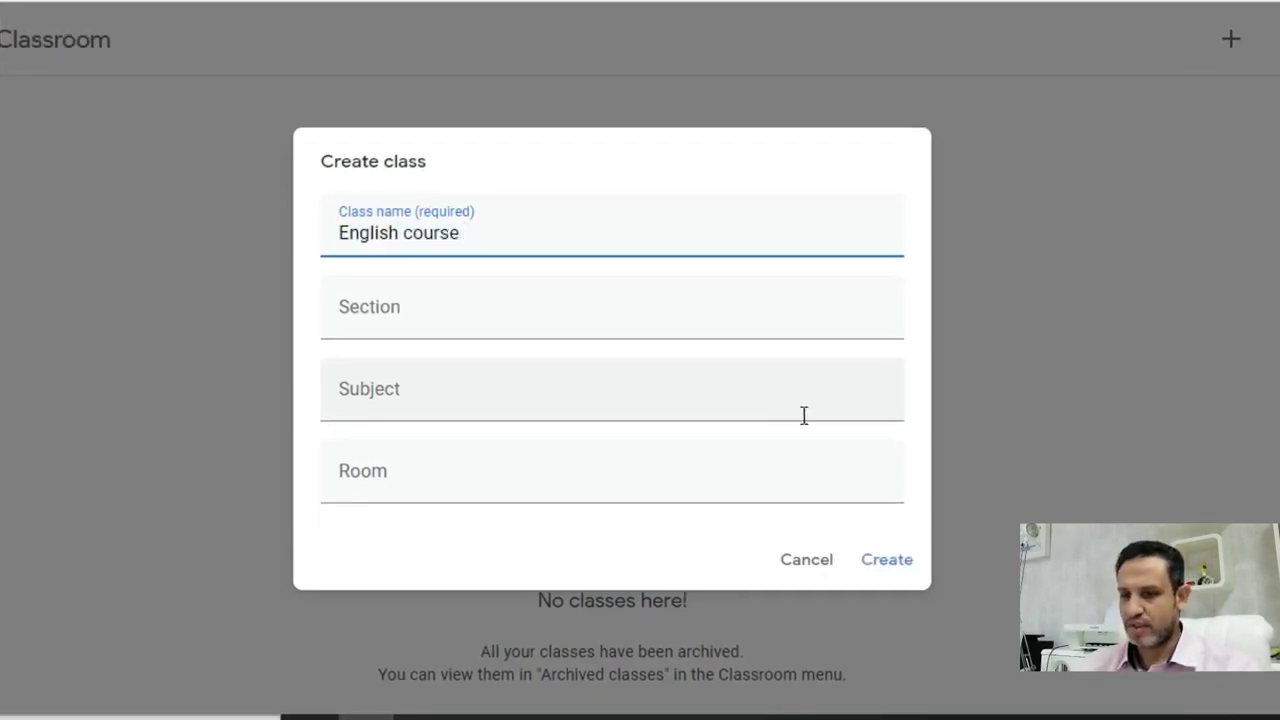
left_click(397, 323)
left_click(371, 386)
left_click(481, 230)
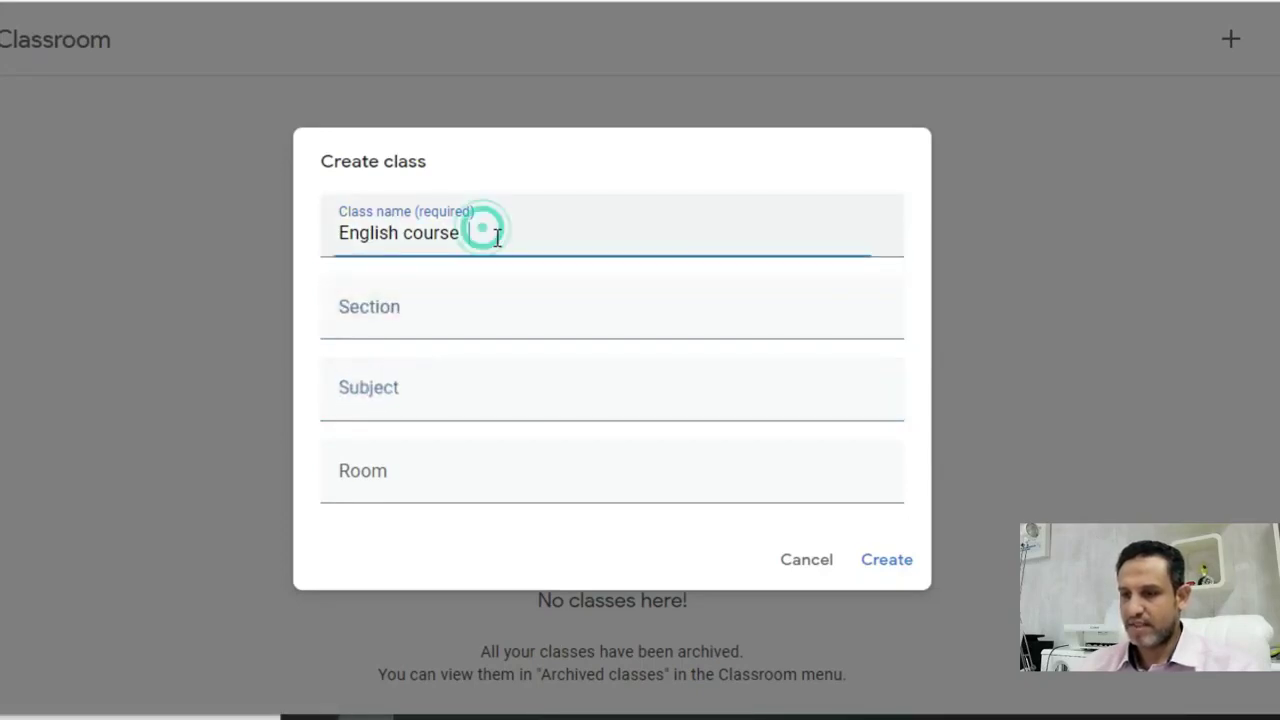
left_click_drag(500, 231, 333, 228)
left_click(433, 312)
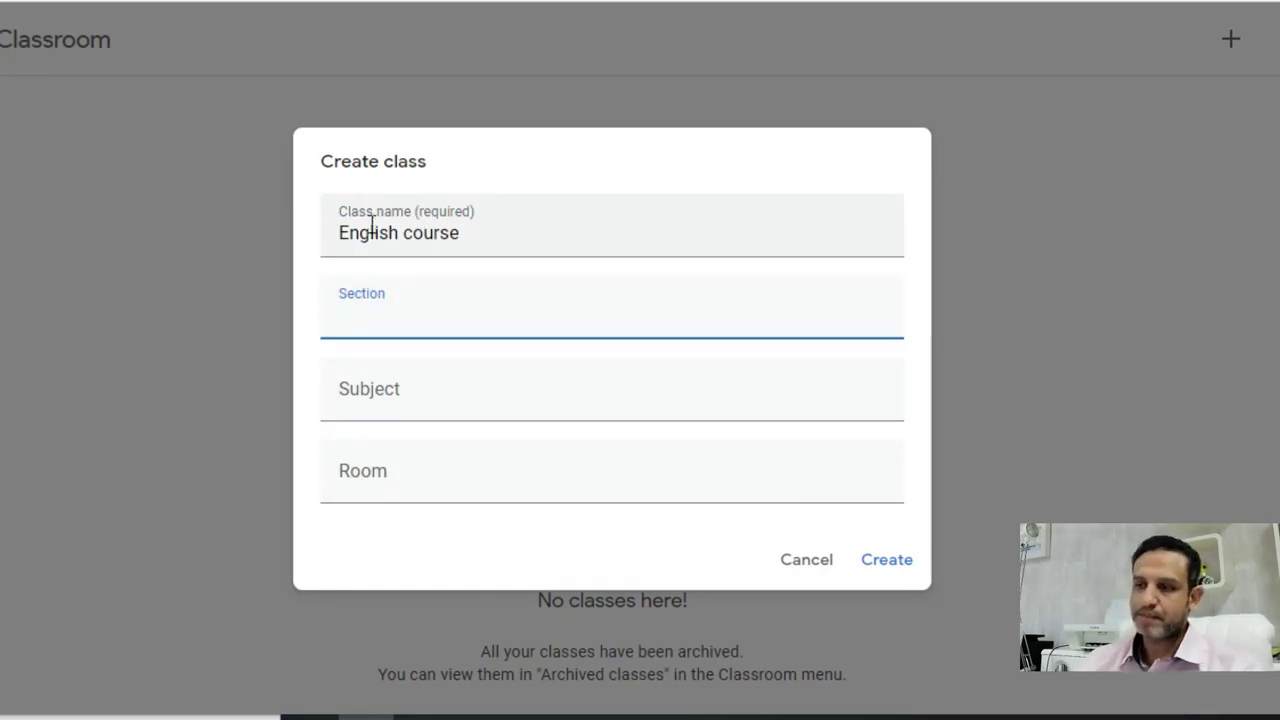
left_click(884, 562)
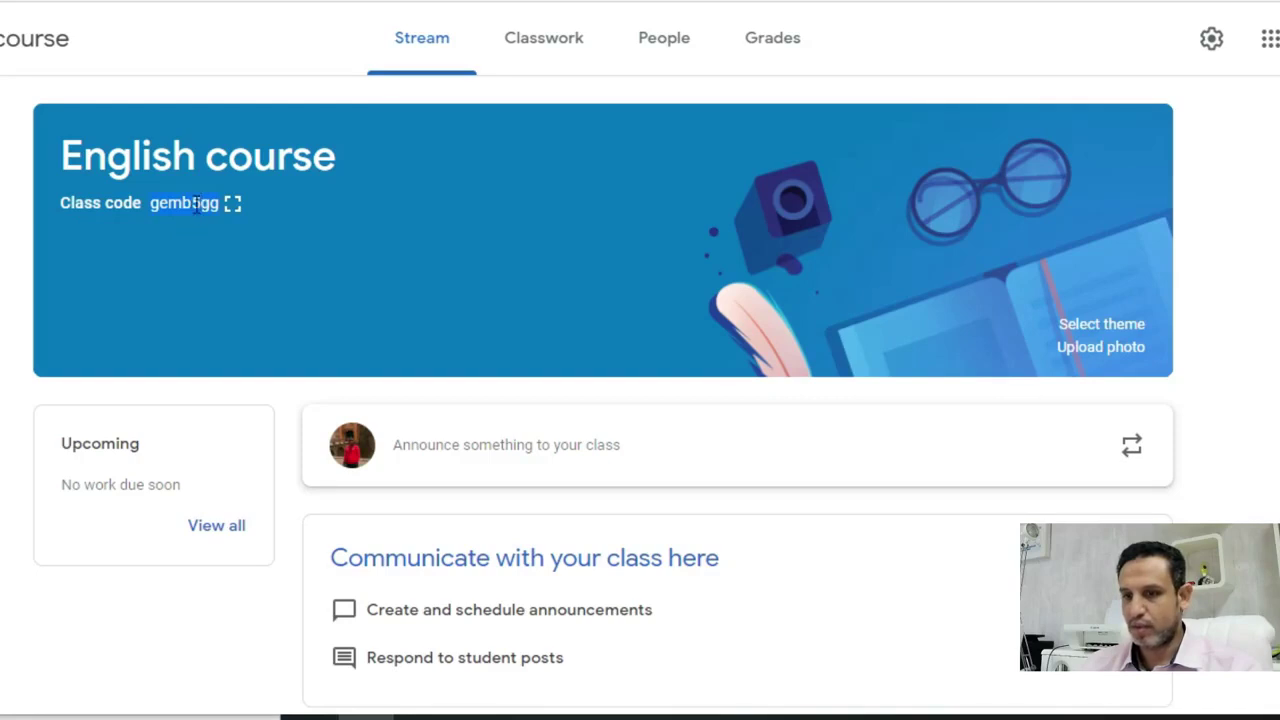
- Copy the English course class code, then copy the invite link from the enlarged code display
right_click(190, 208)
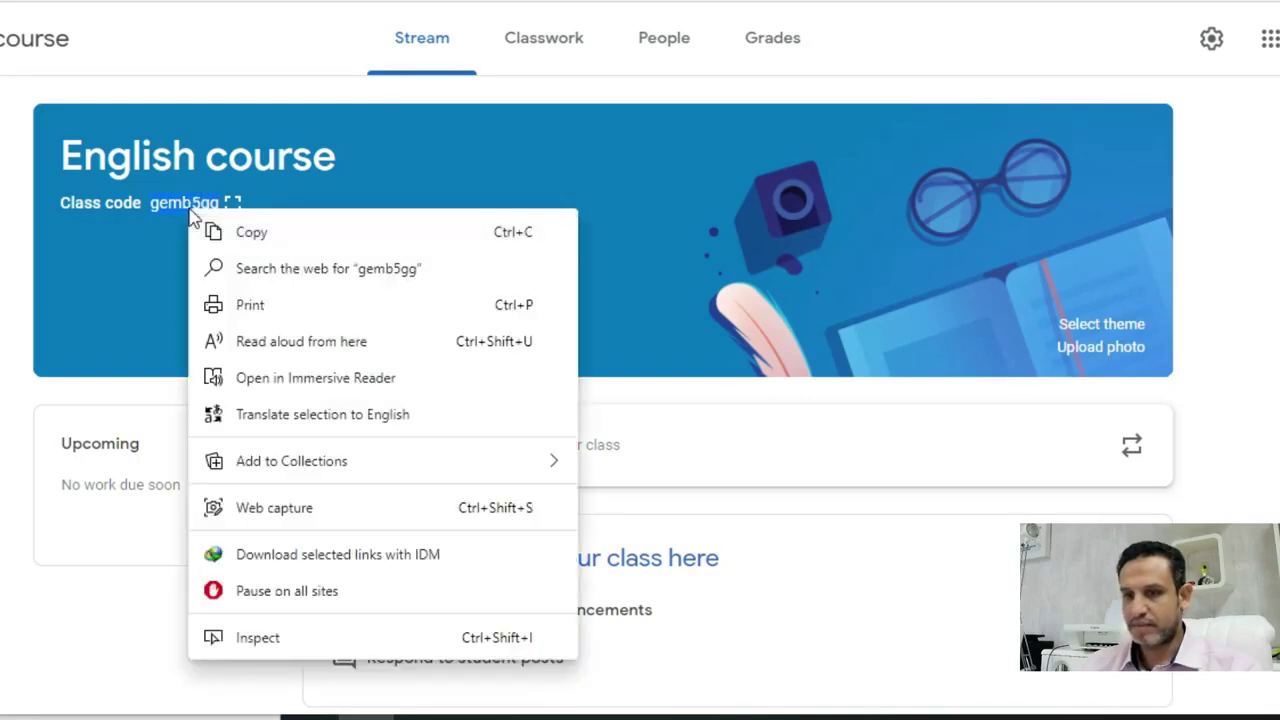
left_click(250, 233)
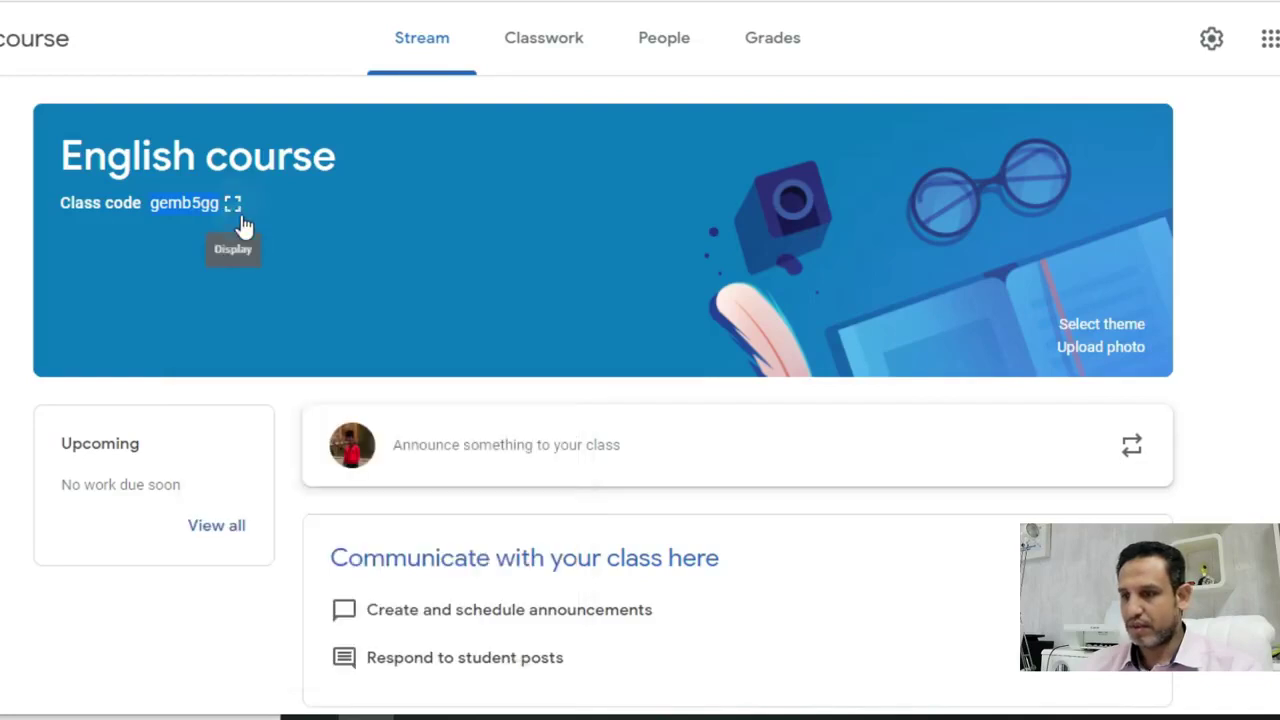
left_click(234, 206)
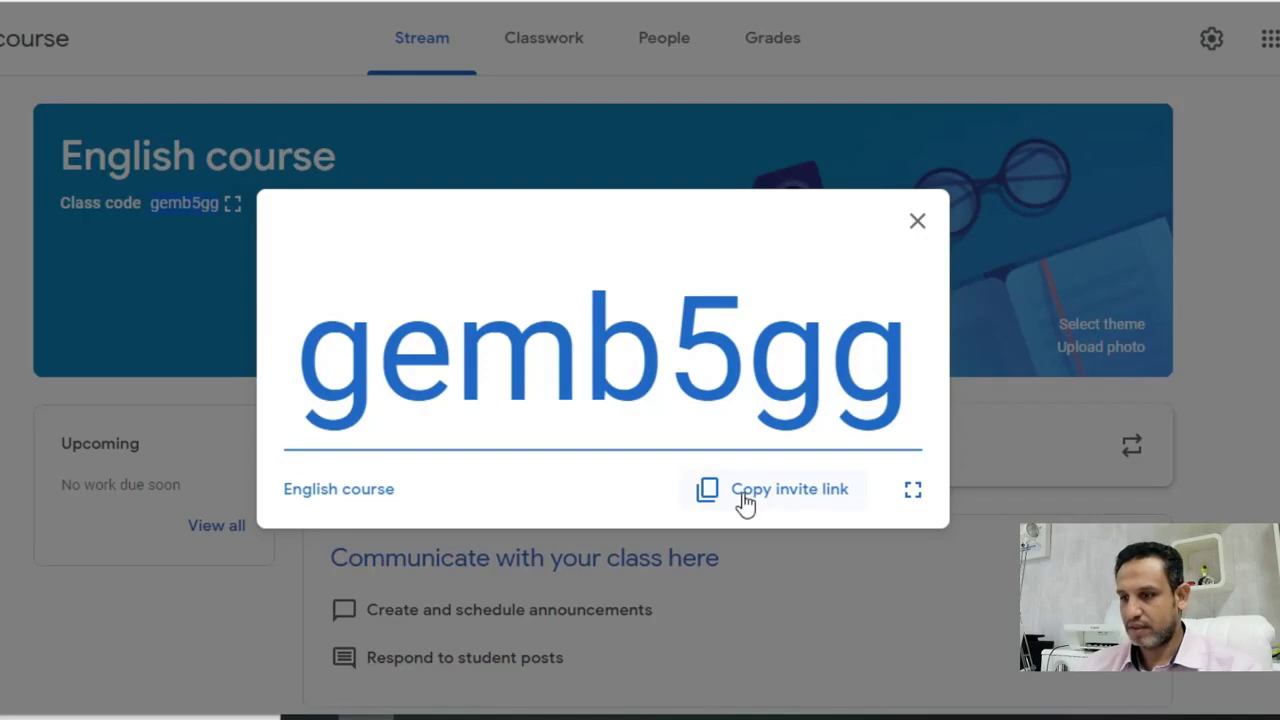
left_click(809, 503)
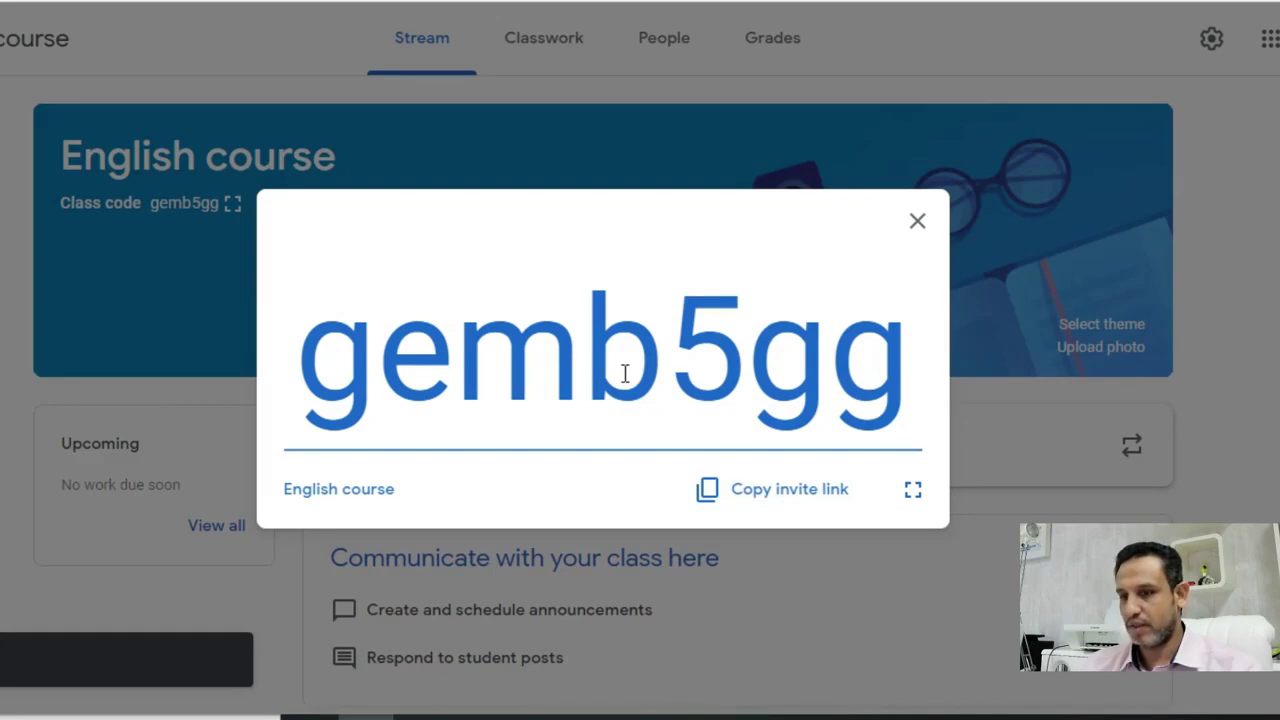
left_click(914, 224)
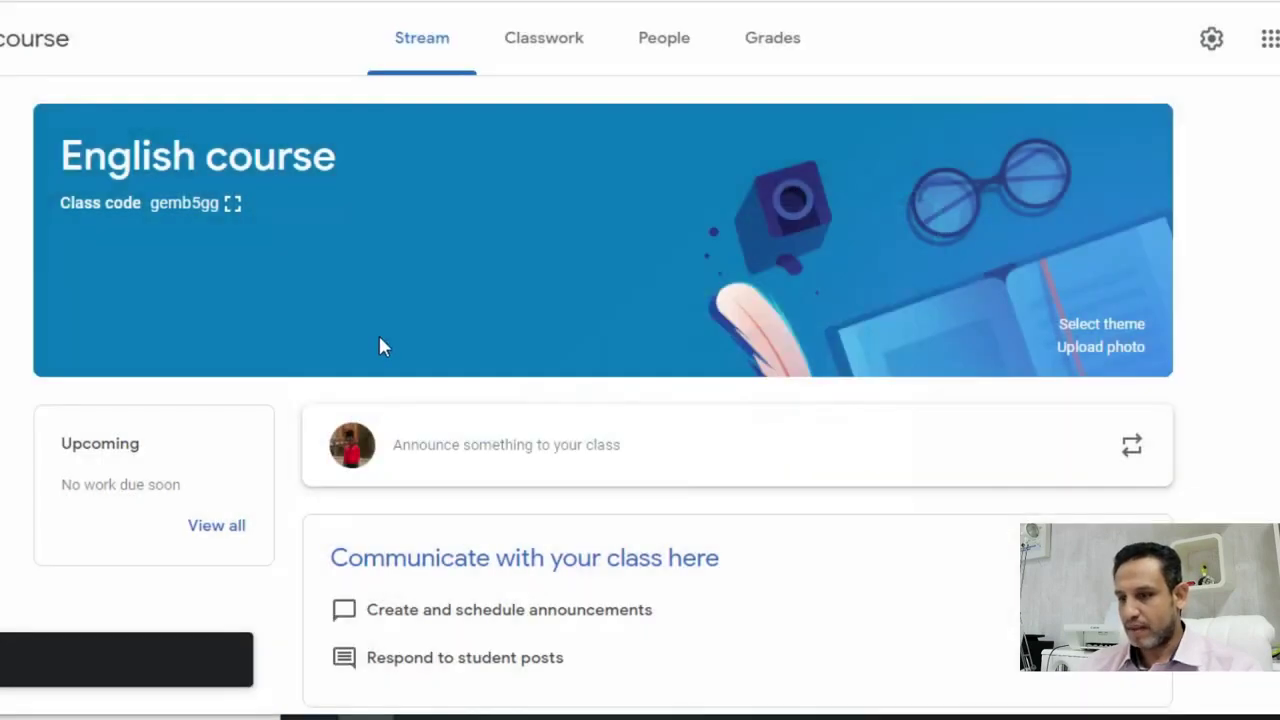
- Open an announcement composer on the English course stream with All students as the audience
scroll(530, 391, "down", 1)
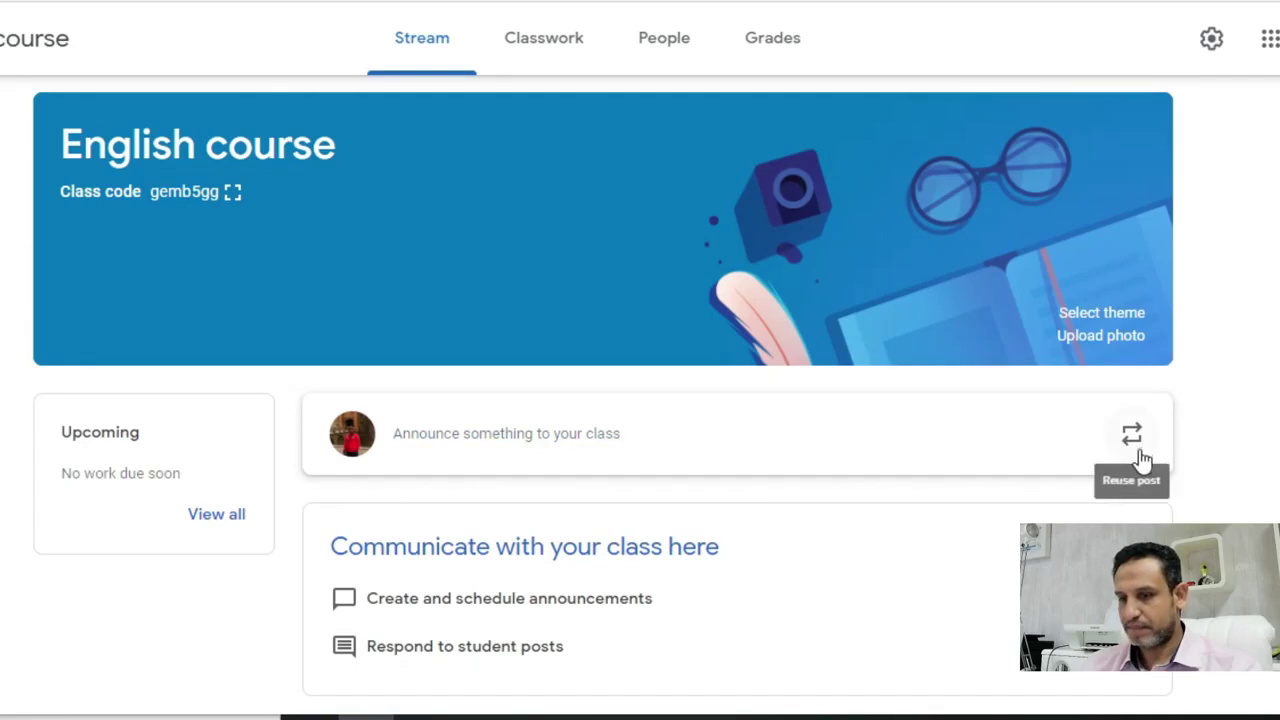
left_click(635, 433)
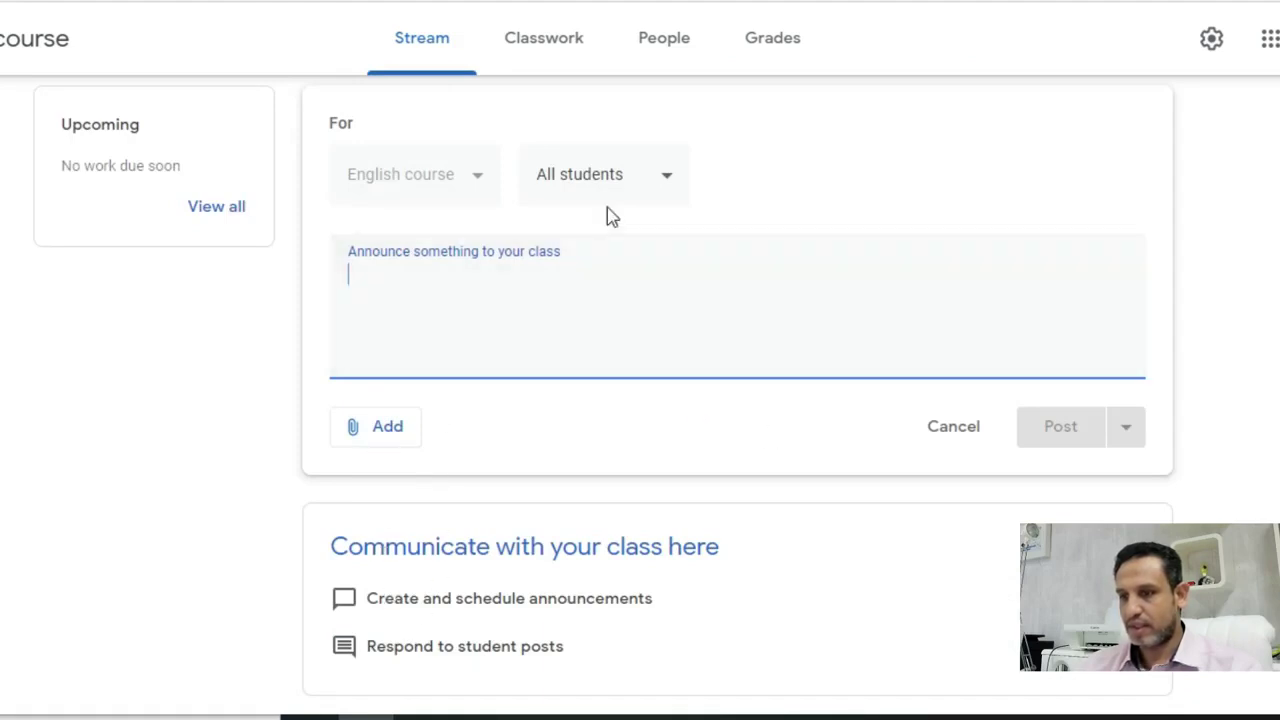
scroll(540, 377, "up", 1)
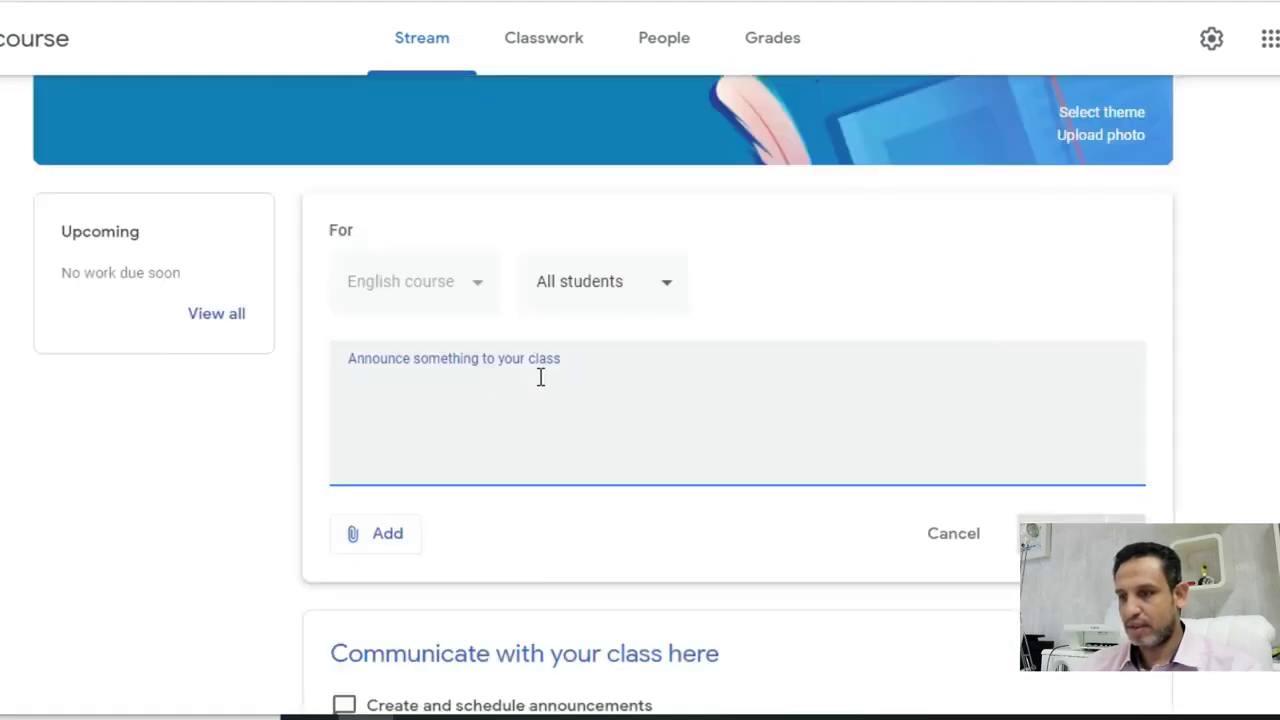
left_click(648, 295)
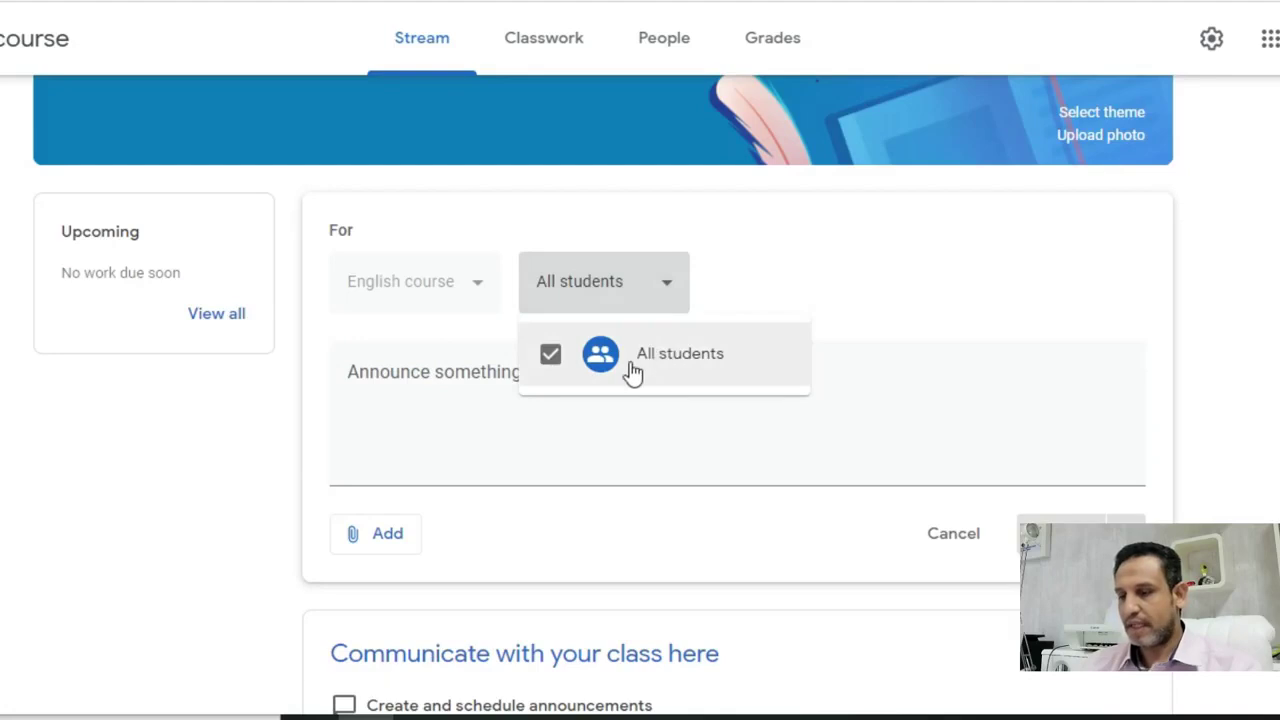
left_click(672, 370)
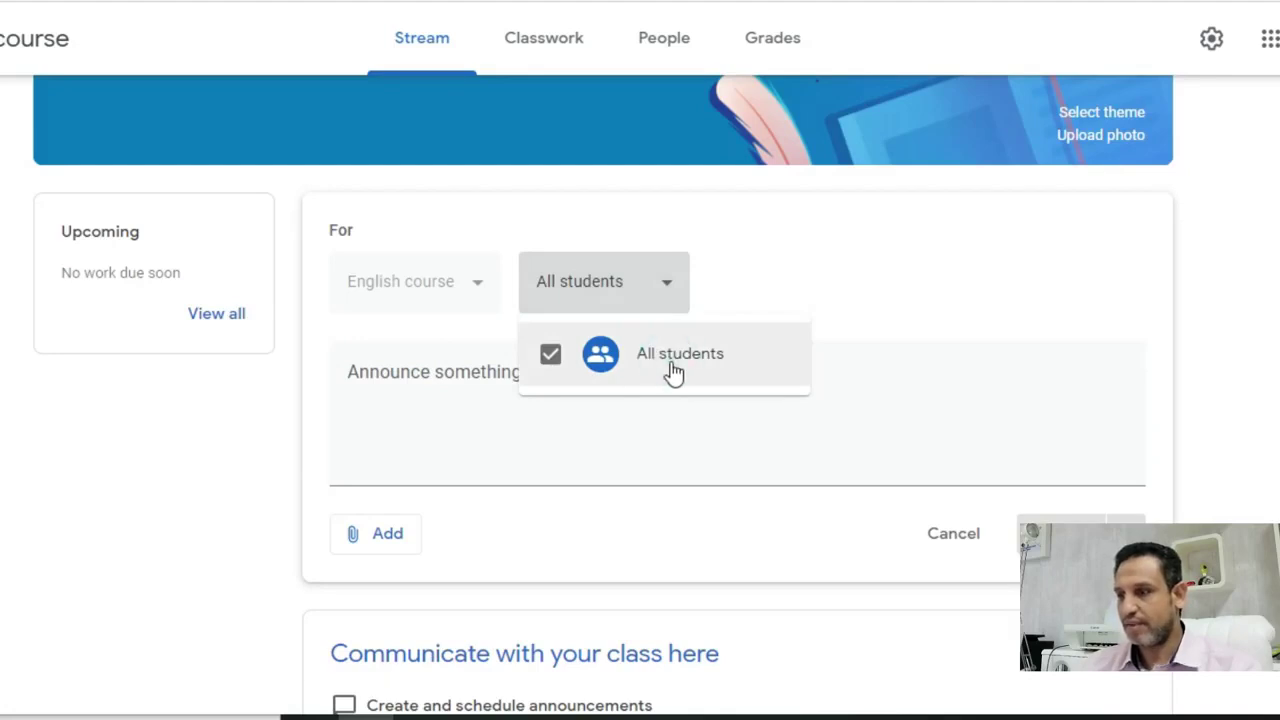
scroll(726, 394, "down", 1)
left_click(885, 572)
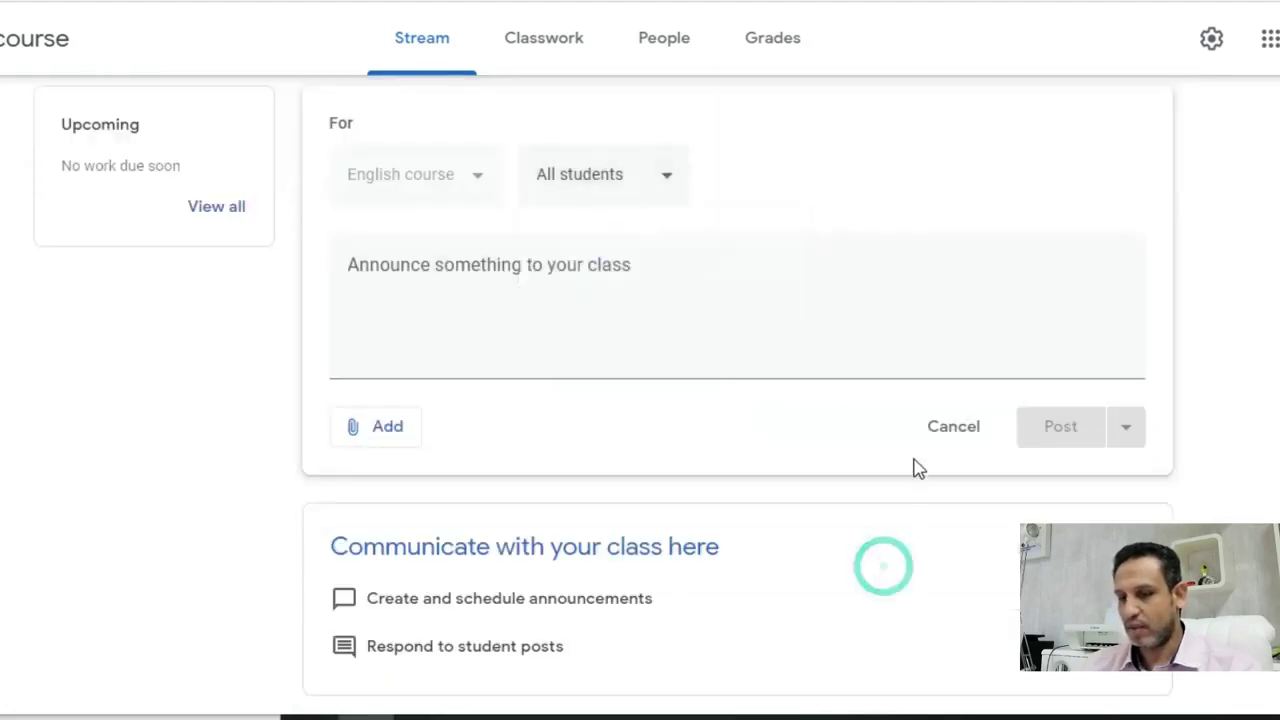
scroll(1003, 470, "up", 3)
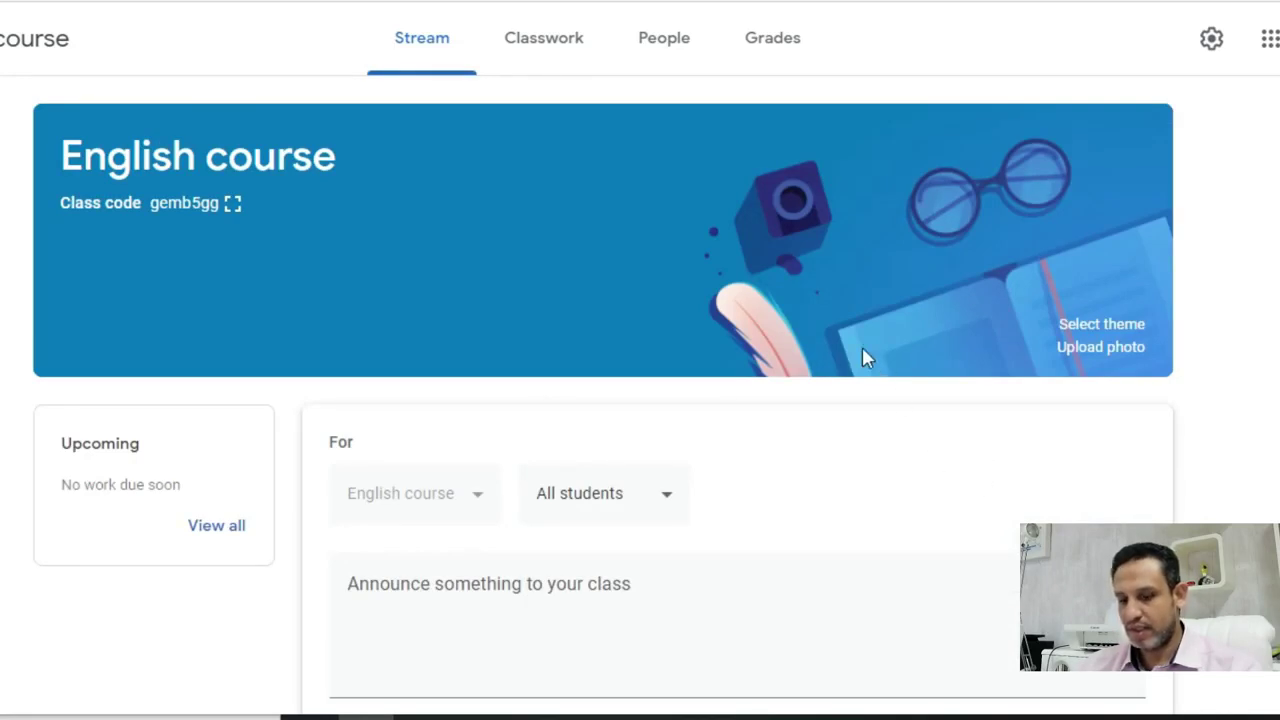
double_click(197, 205)
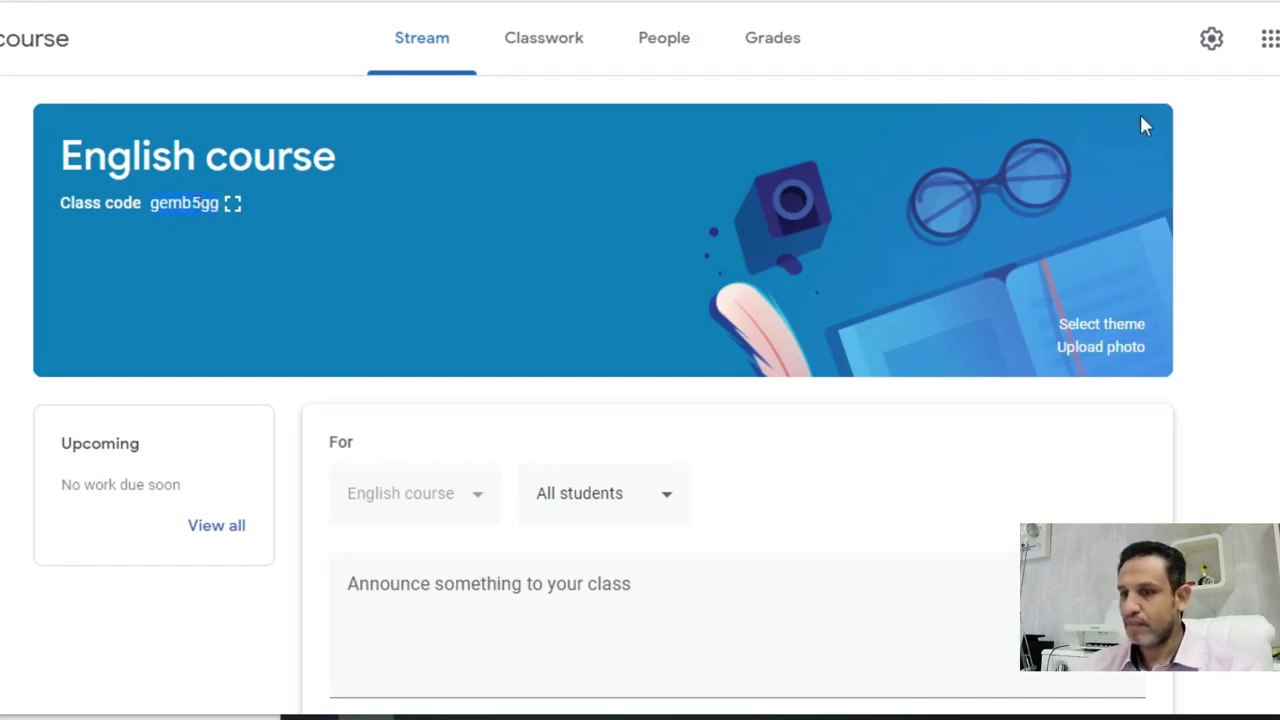
- In class settings, display the class code full-size and copy the invite link
left_click(1208, 50)
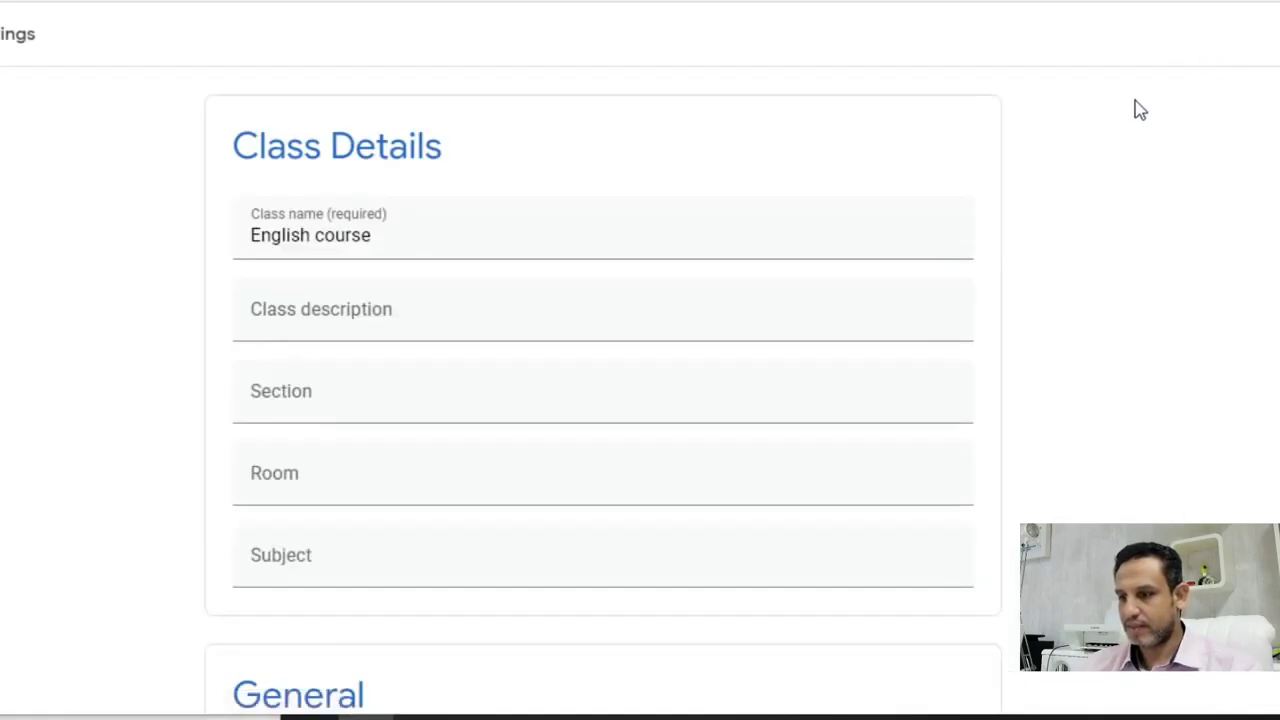
scroll(988, 243, "down", 4)
scroll(980, 274, "down", 2)
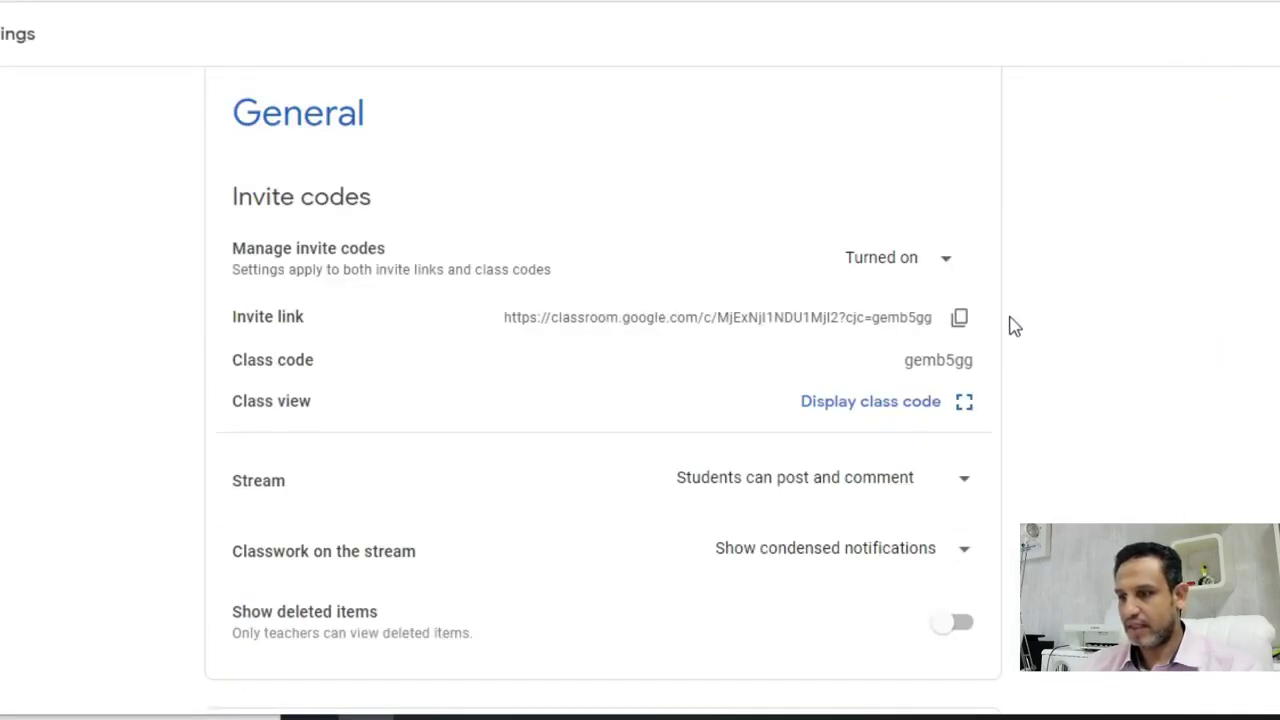
scroll(1018, 340, "down", 1)
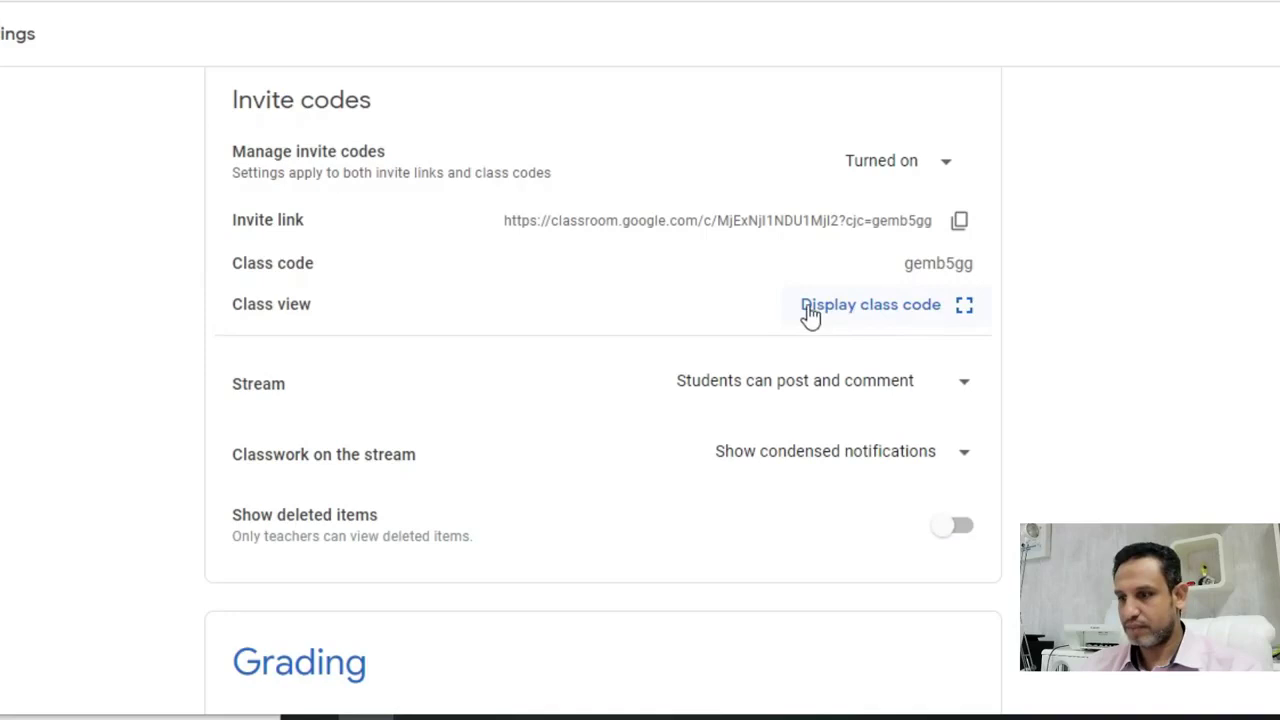
left_click(953, 315)
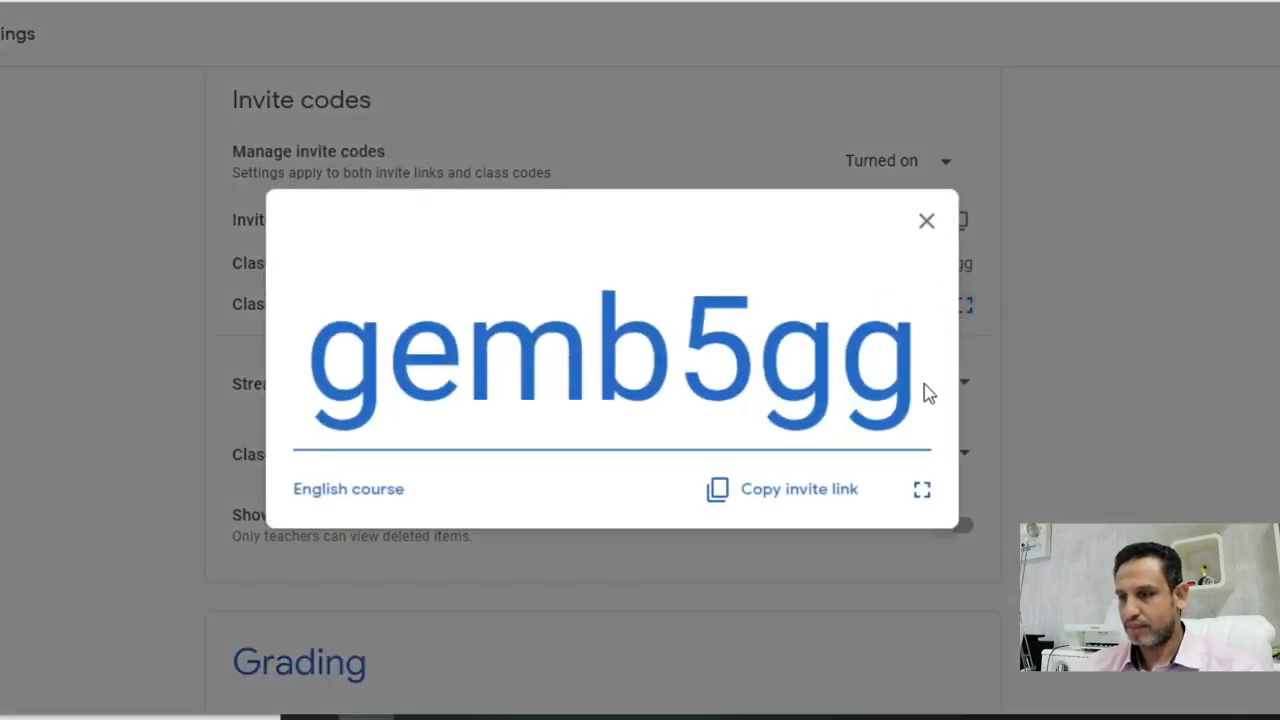
left_click(820, 505)
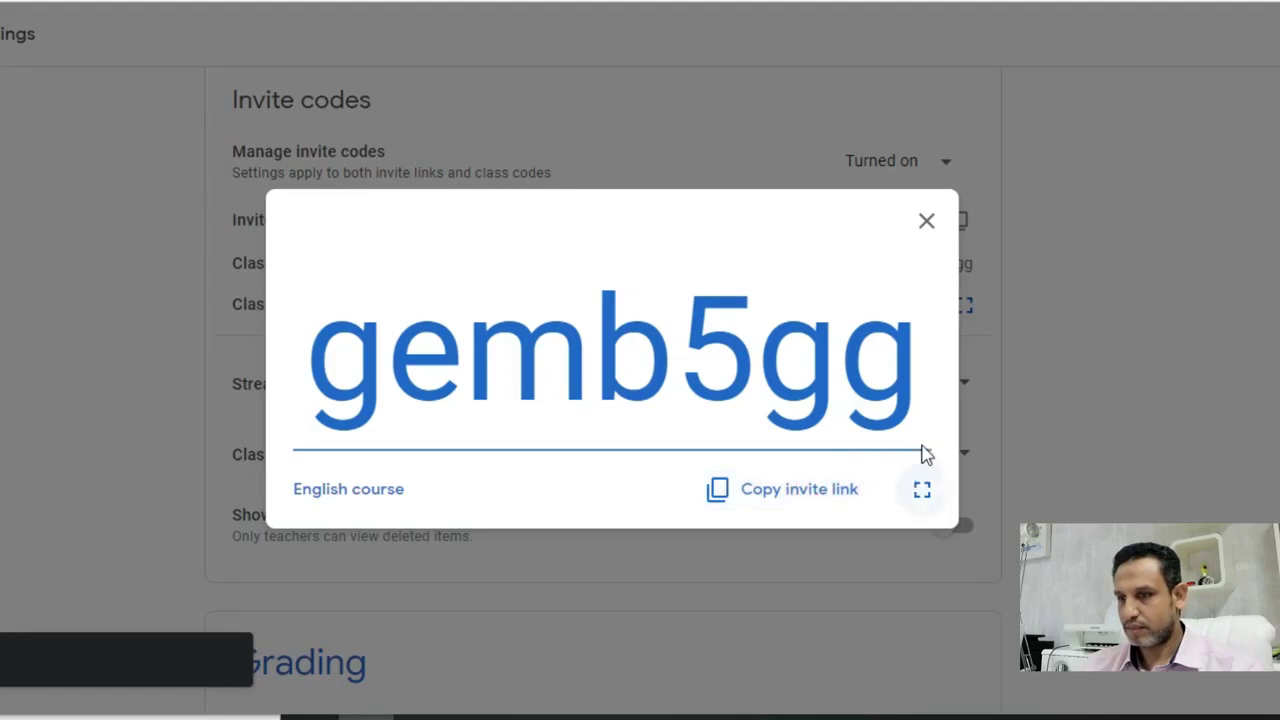
left_click(928, 224)
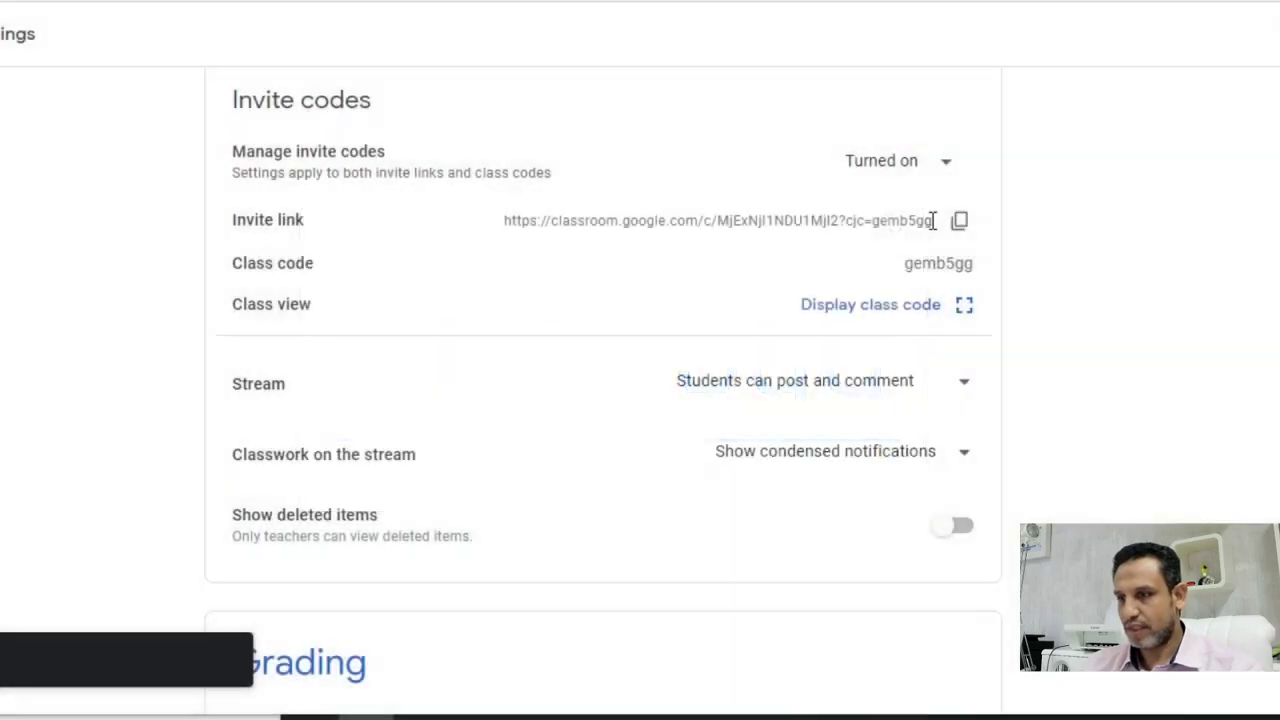
- Check the Manage invite codes options, leaving invite codes turned on
left_click(864, 178)
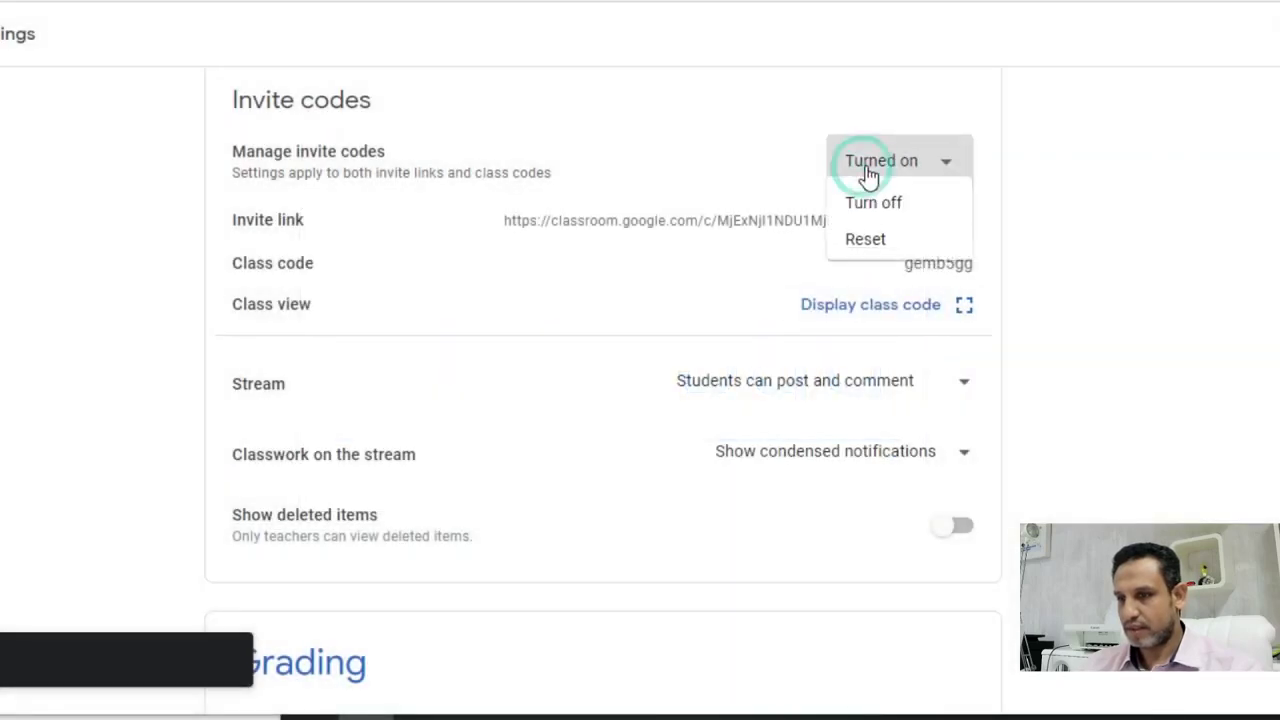
left_click(600, 218)
triple_click(602, 222)
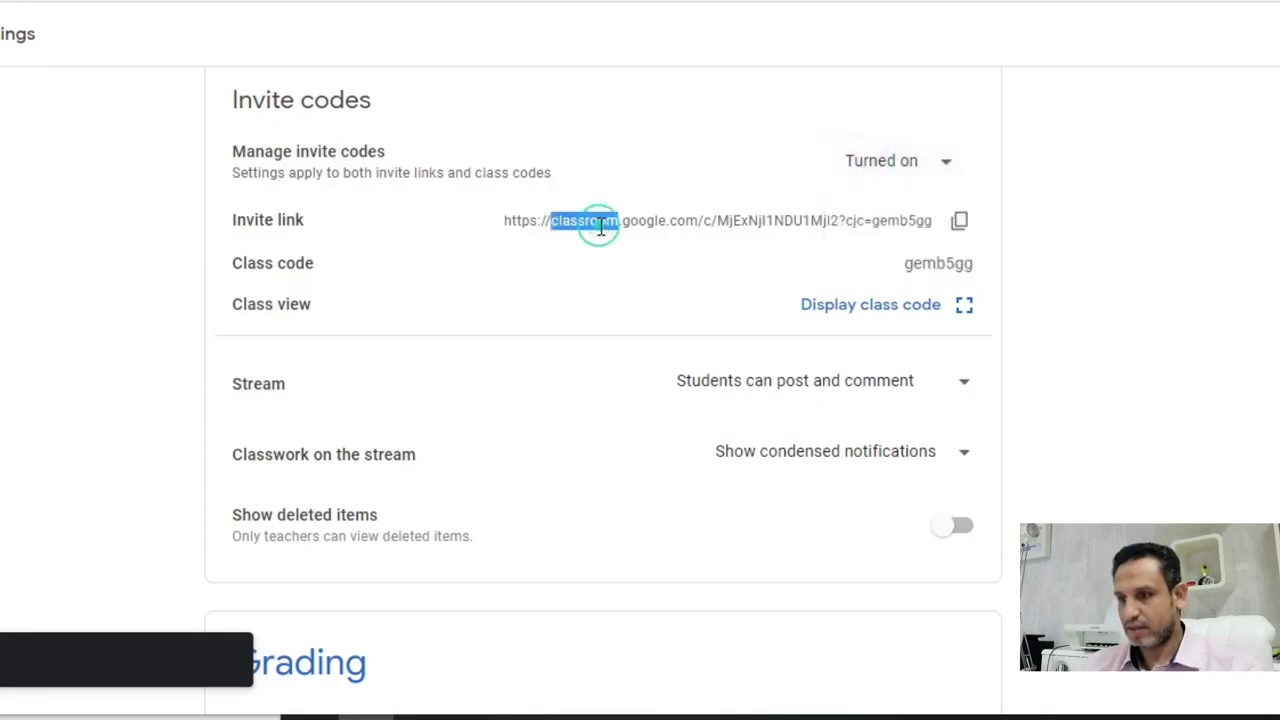
left_click(750, 221)
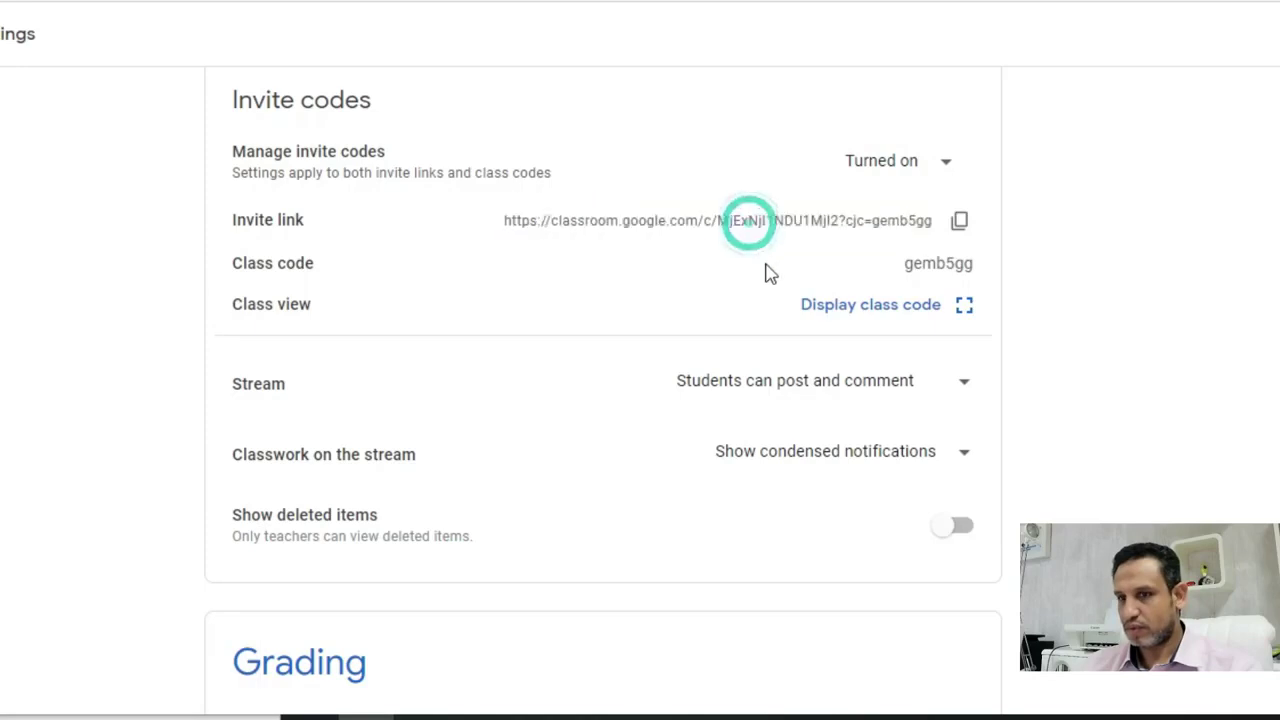
scroll(771, 289, "up", 4)
scroll(782, 344, "up", 3)
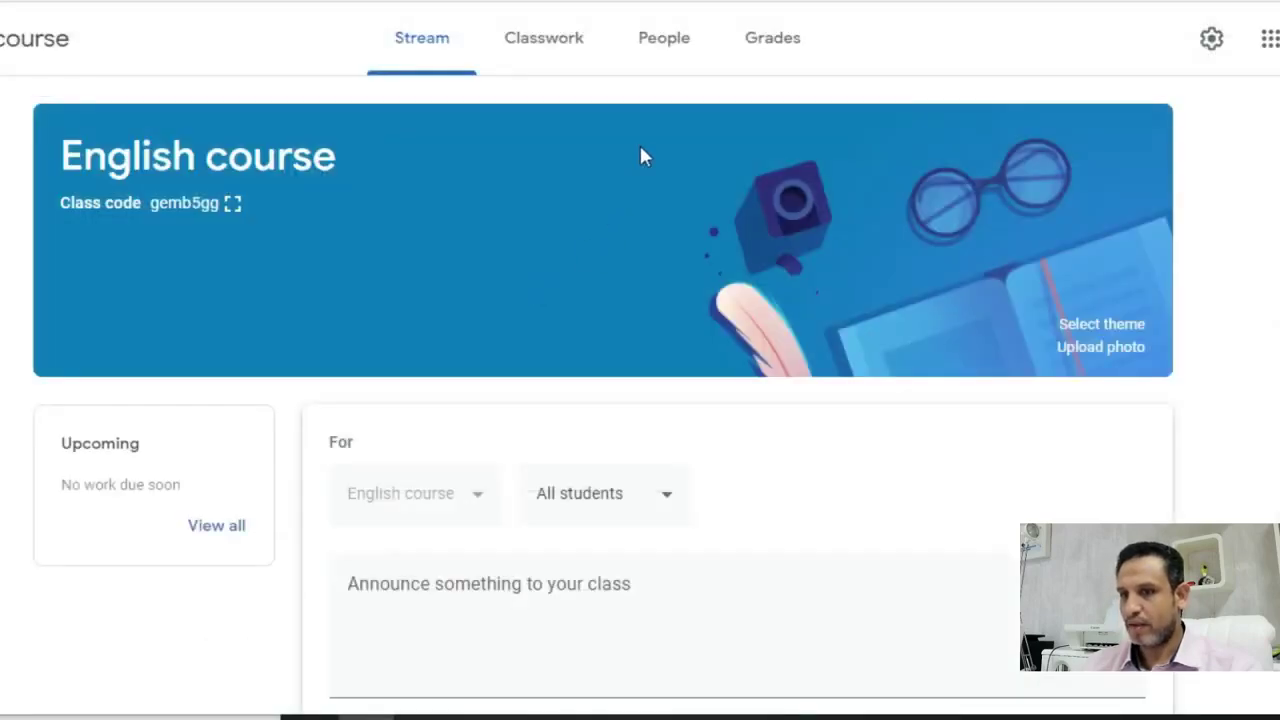
- On the People tab, invite a student to the English course by their e-mail address
left_click(686, 50)
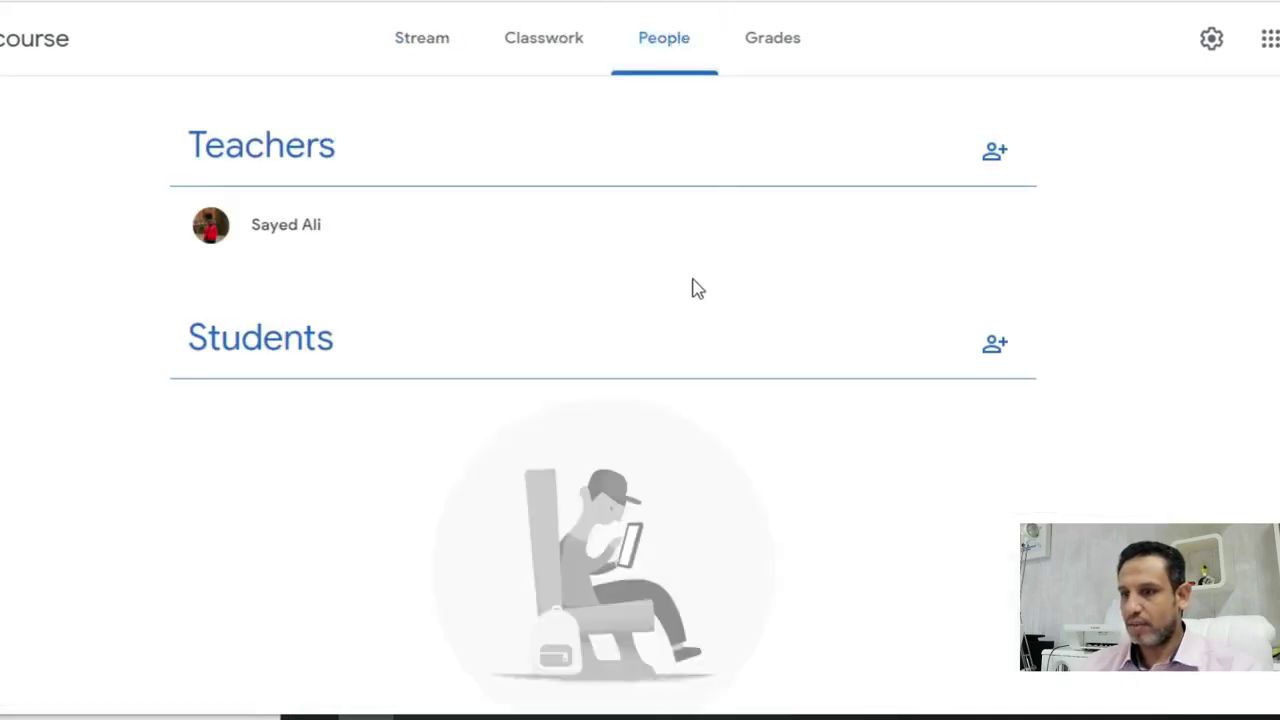
left_click(367, 359)
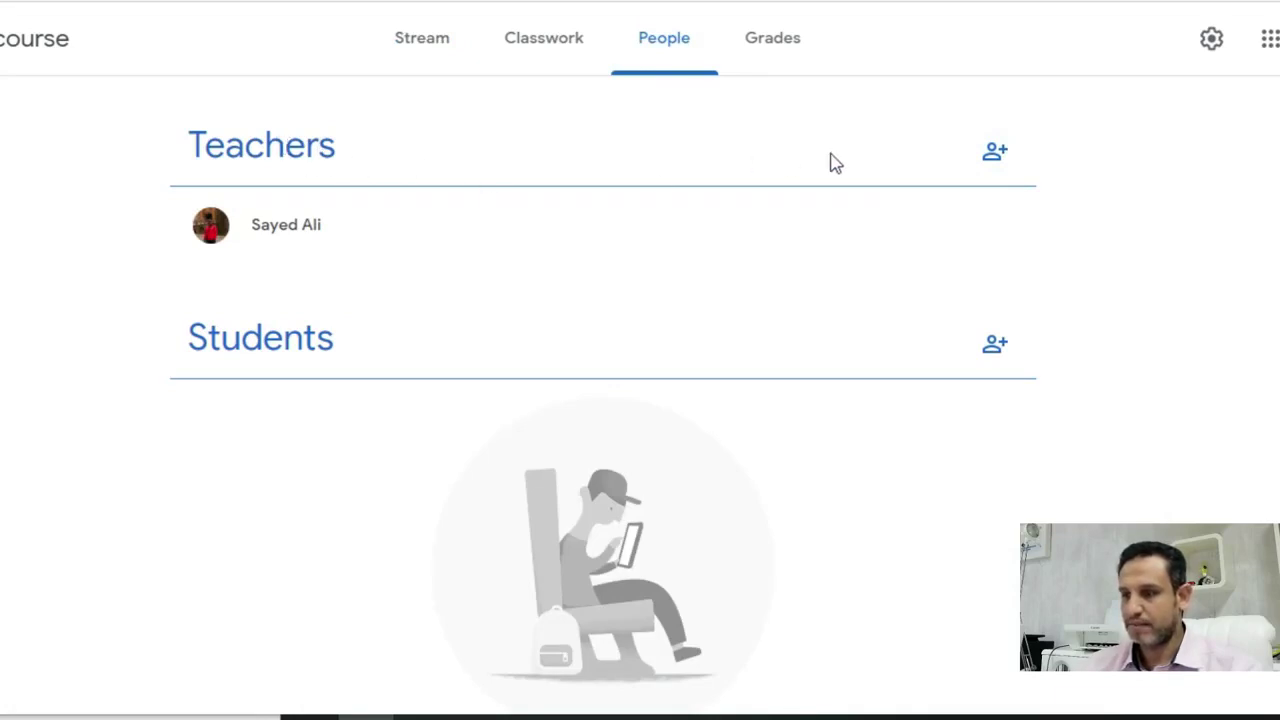
left_click(994, 154)
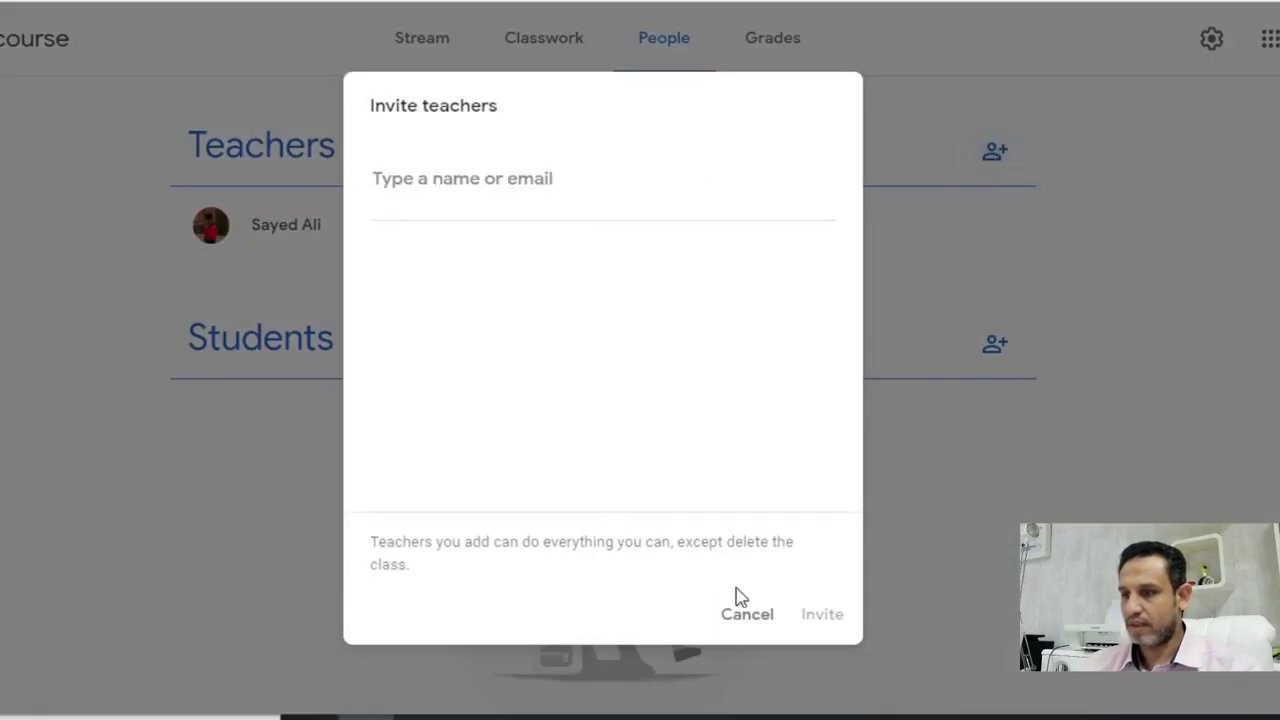
left_click(746, 617)
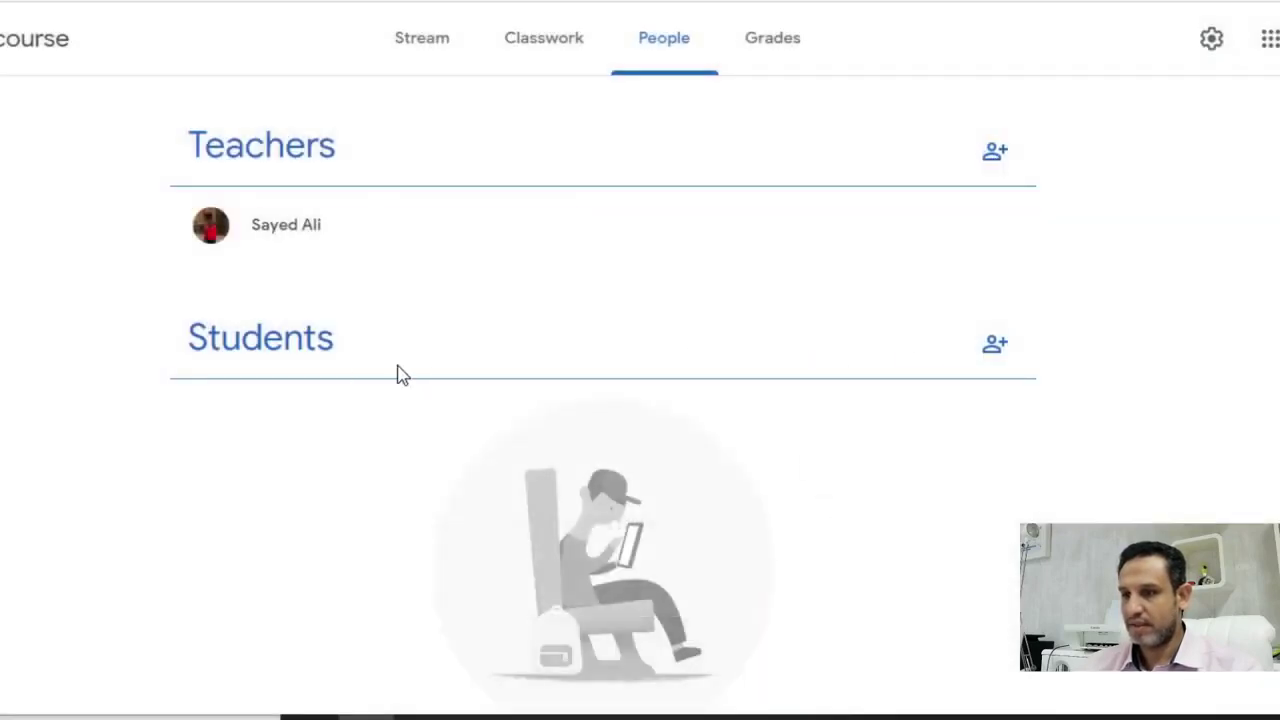
left_click(995, 346)
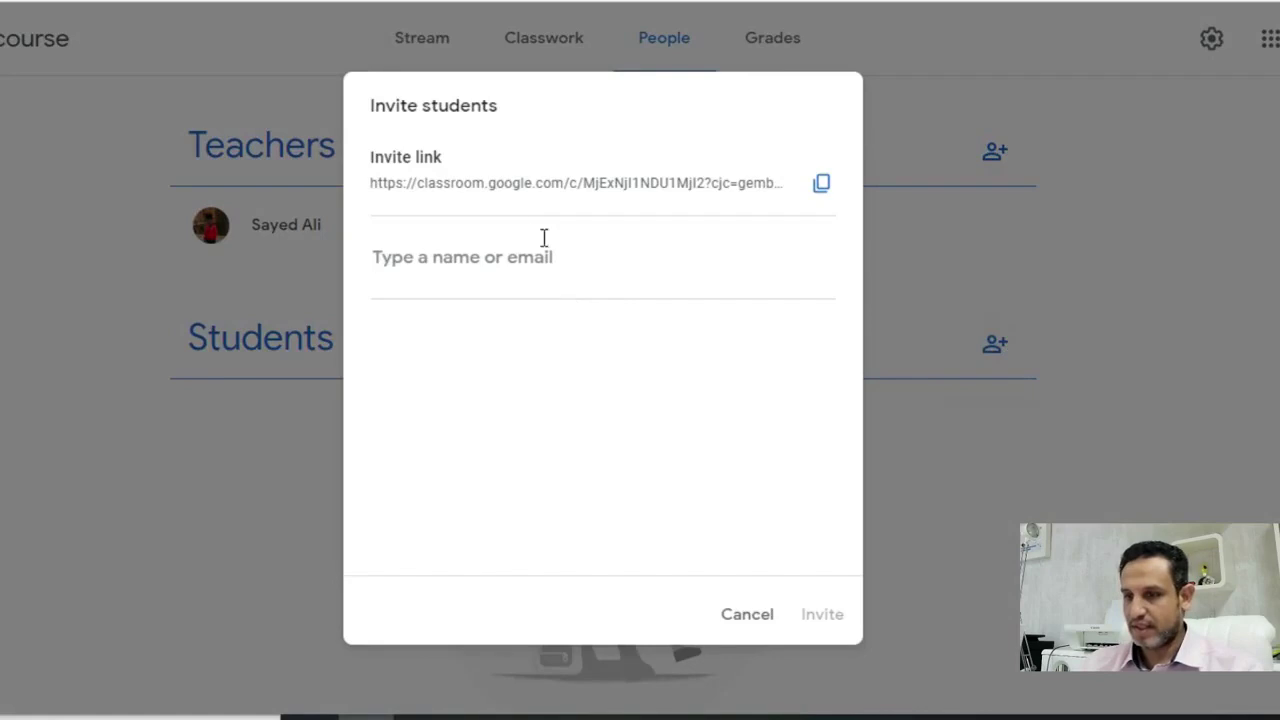
left_click(484, 262)
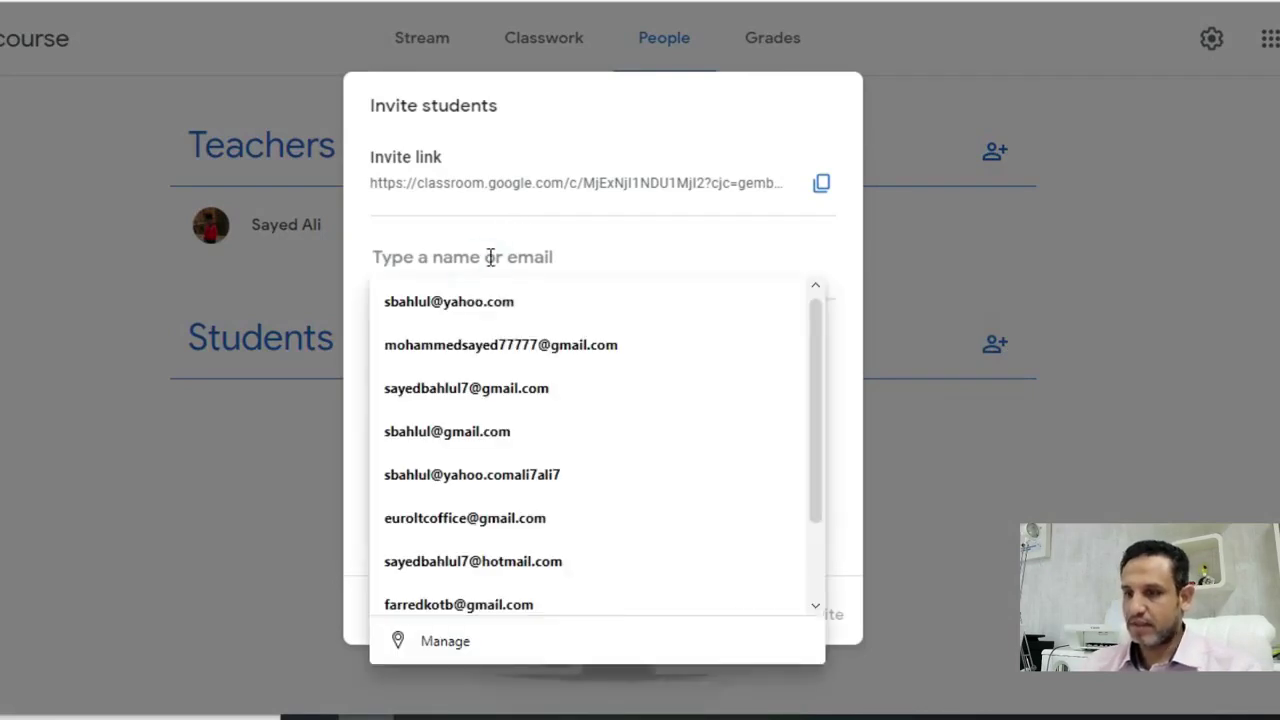
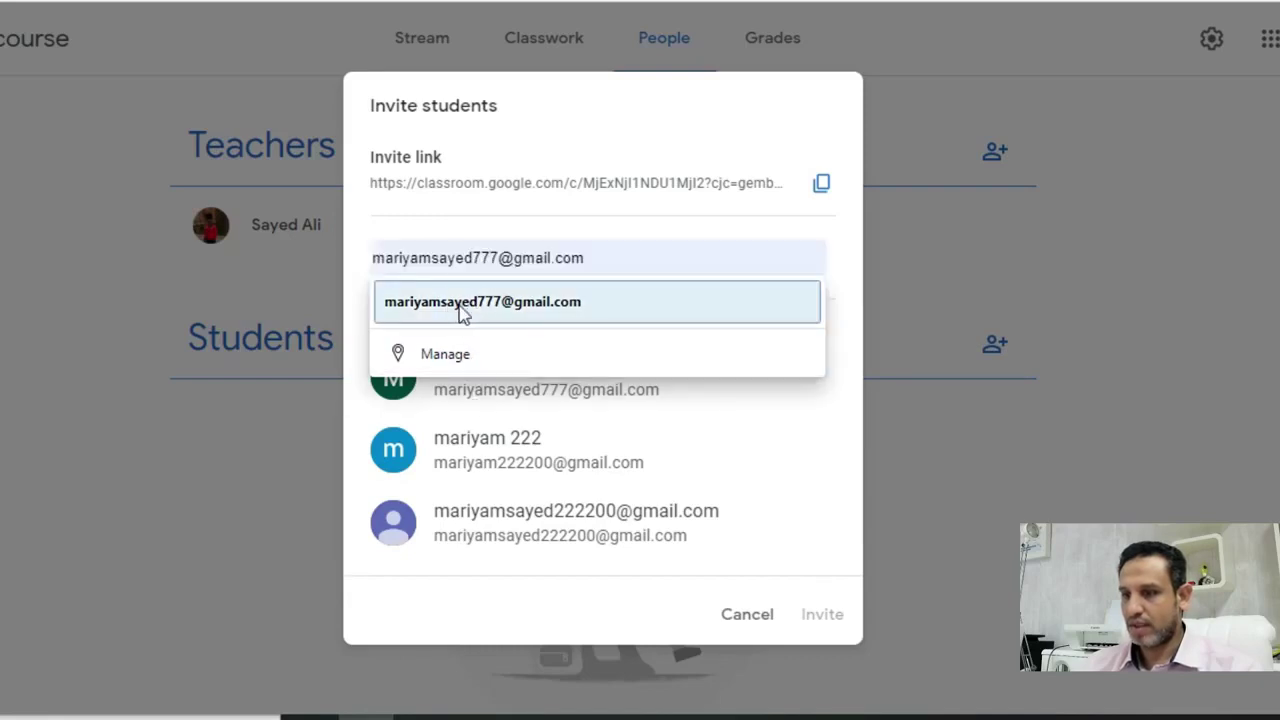
left_click(460, 306)
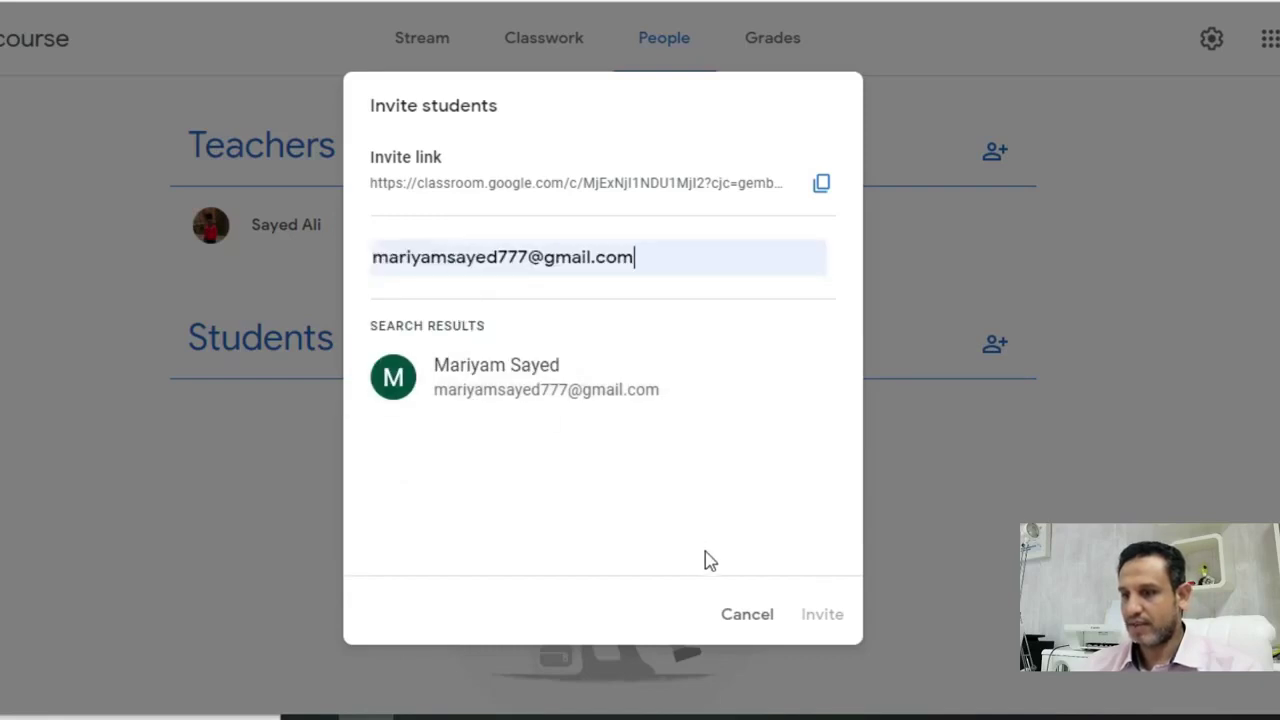
left_click(595, 393)
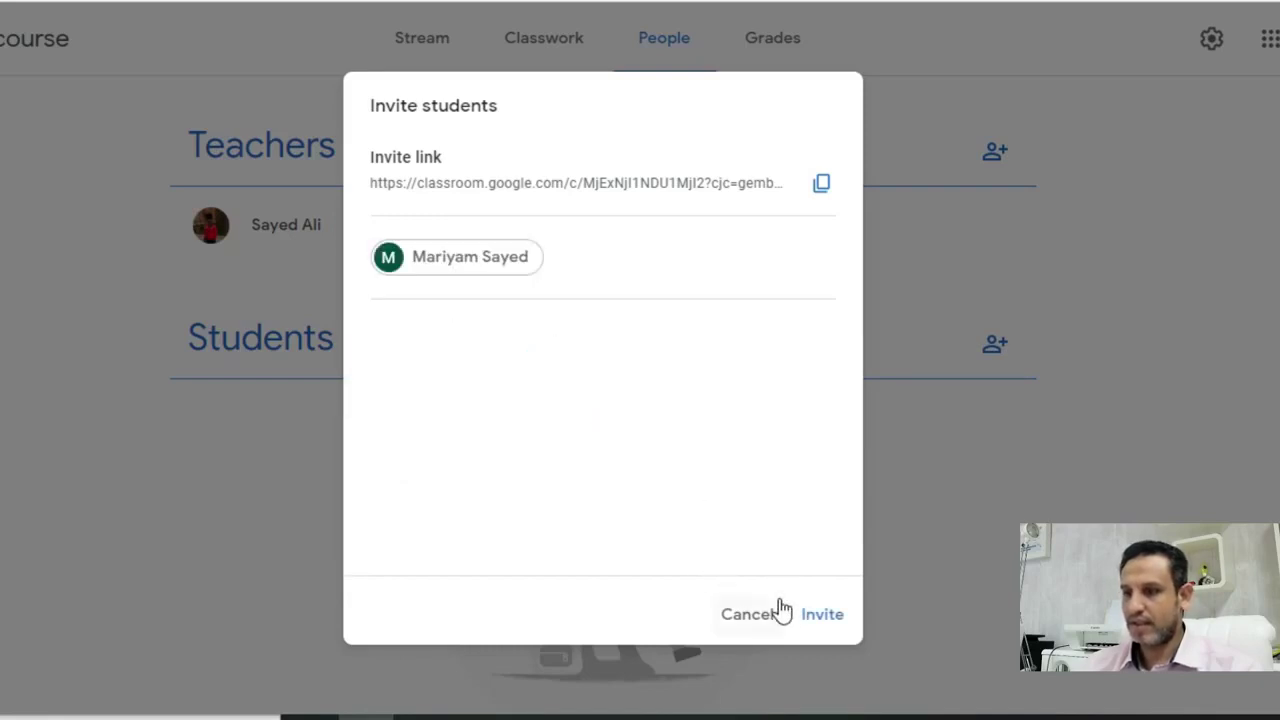
left_click(822, 615)
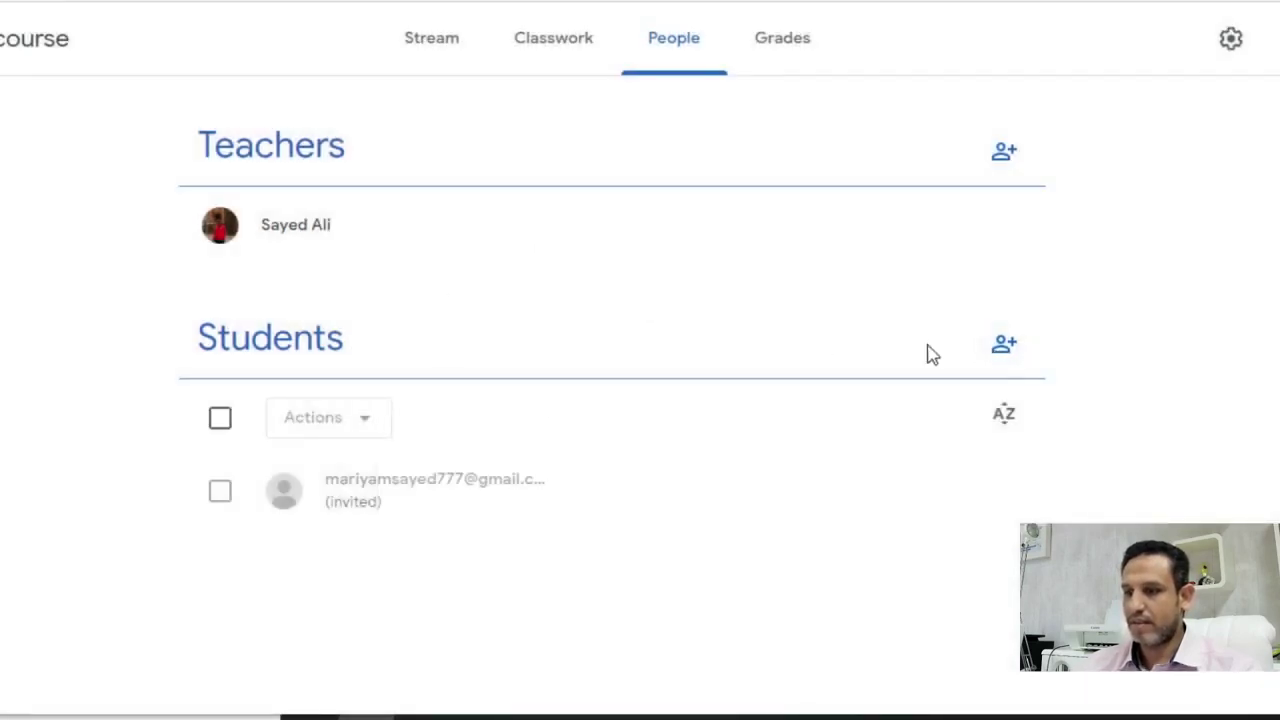
- Return to the English course stream through the Classes menu
left_click(1001, 350)
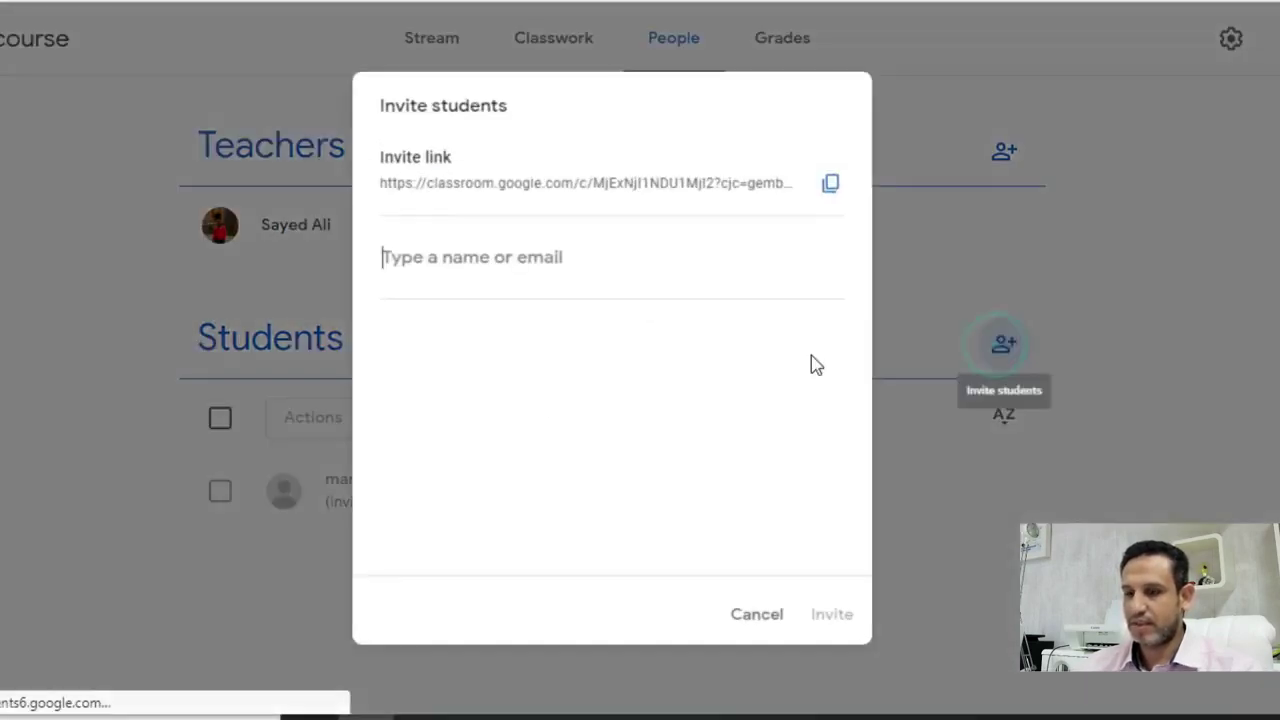
left_click(760, 616)
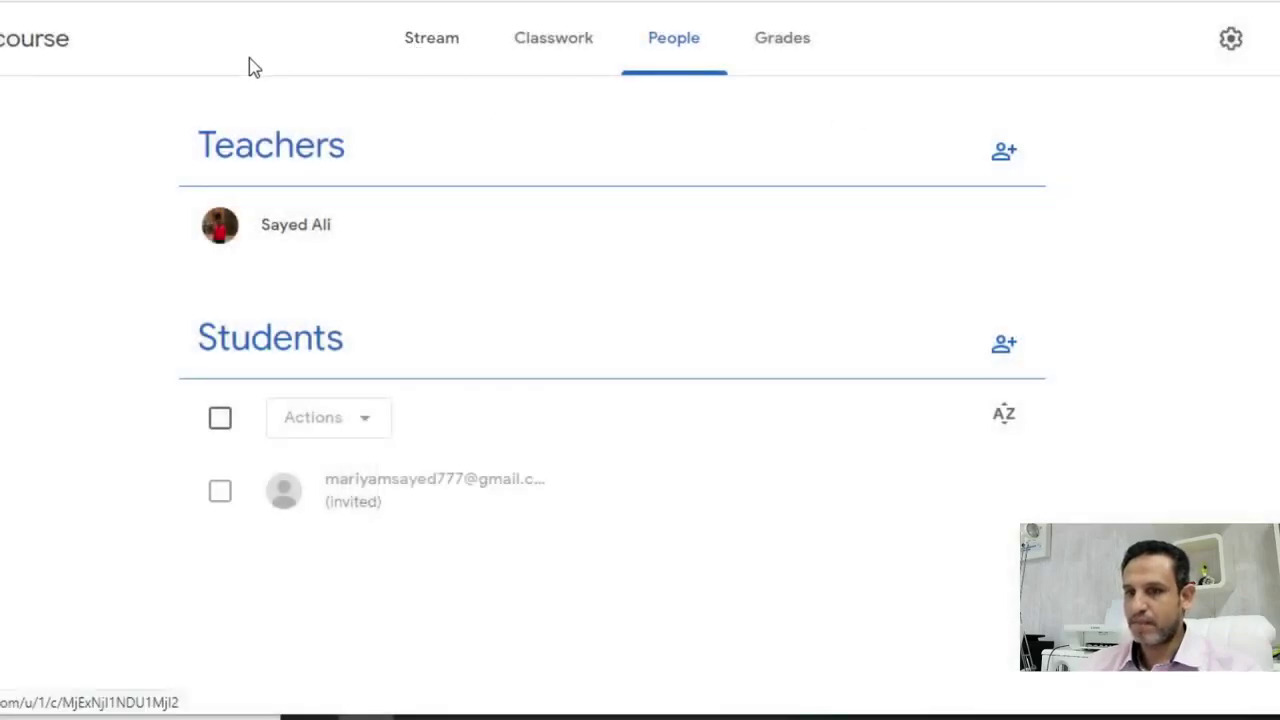
left_click(5, 38)
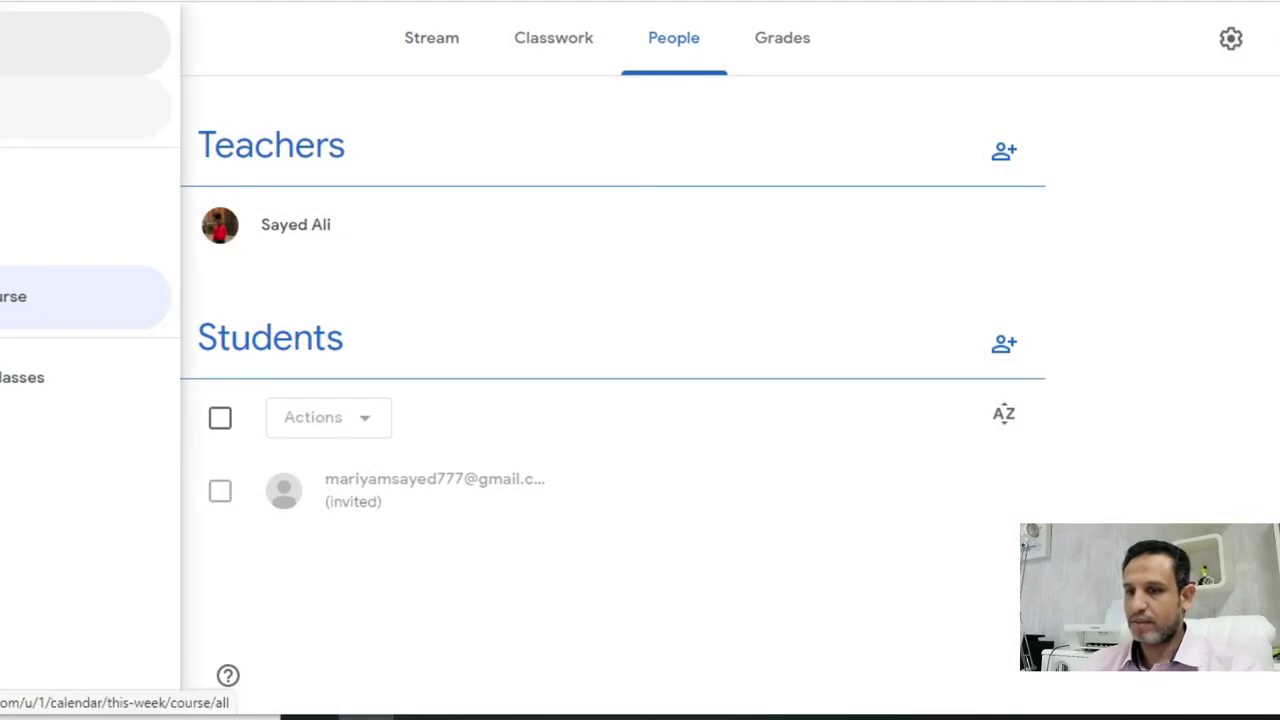
left_click(20, 377)
left_click(74, 277)
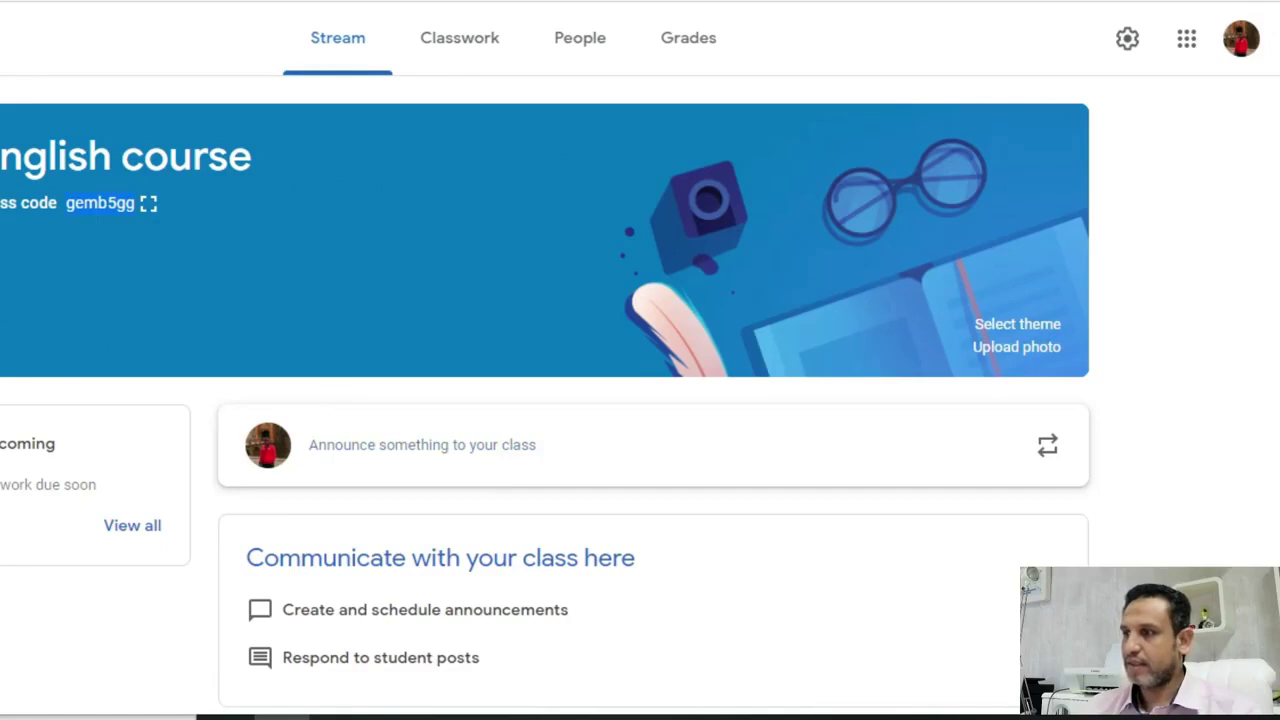
- In the student account's Google tab, launch Classroom from the apps launcher
key("ctrl+Tab")
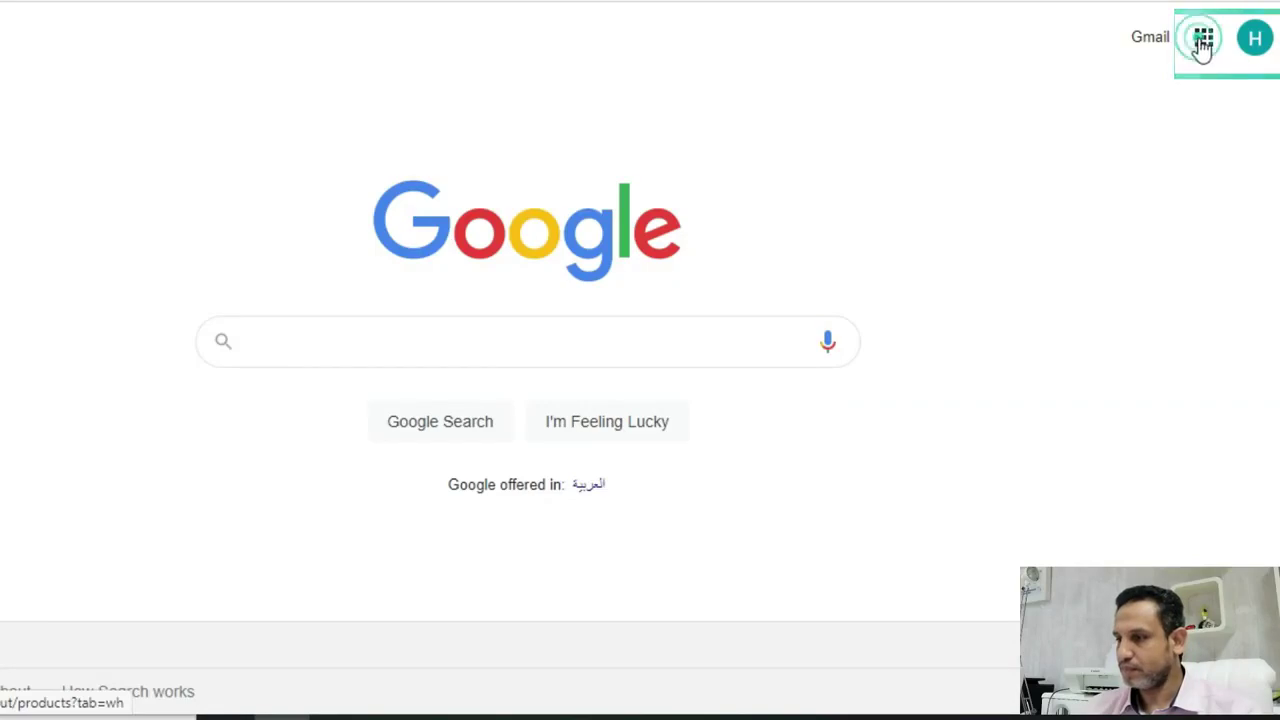
left_click(1202, 40)
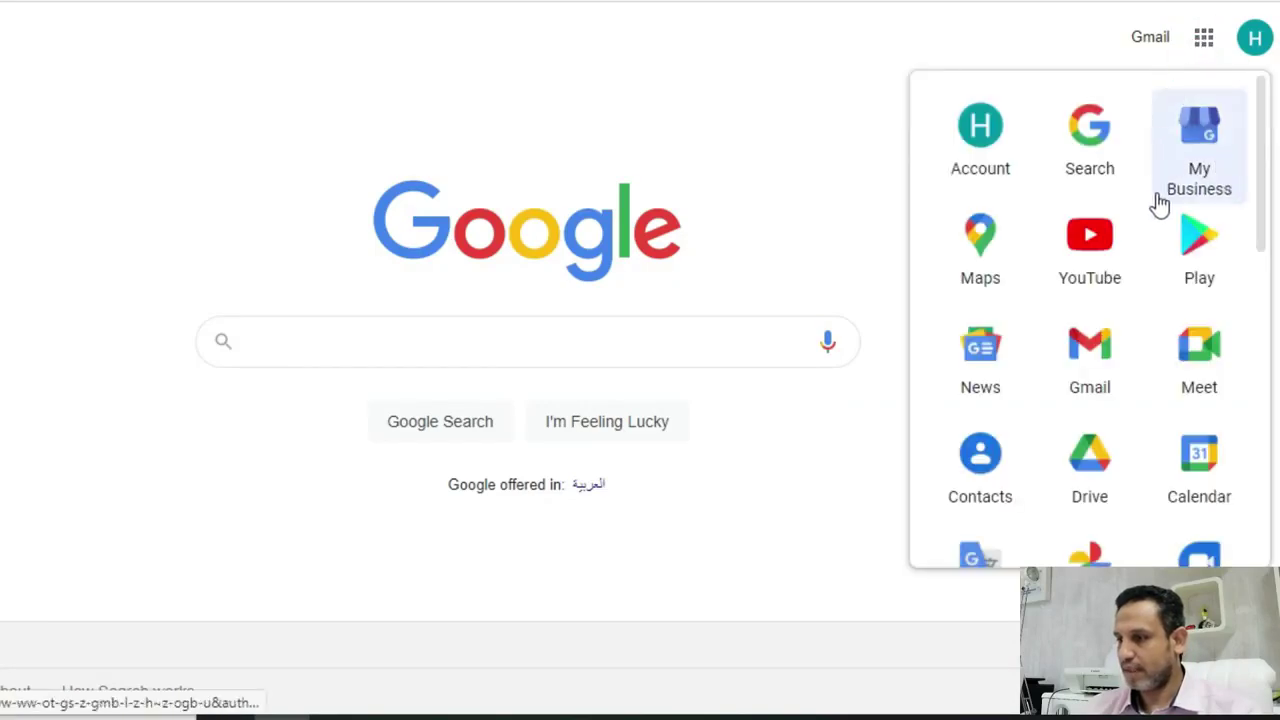
scroll(1158, 200, "down", 2)
scroll(1158, 203, "down", 6)
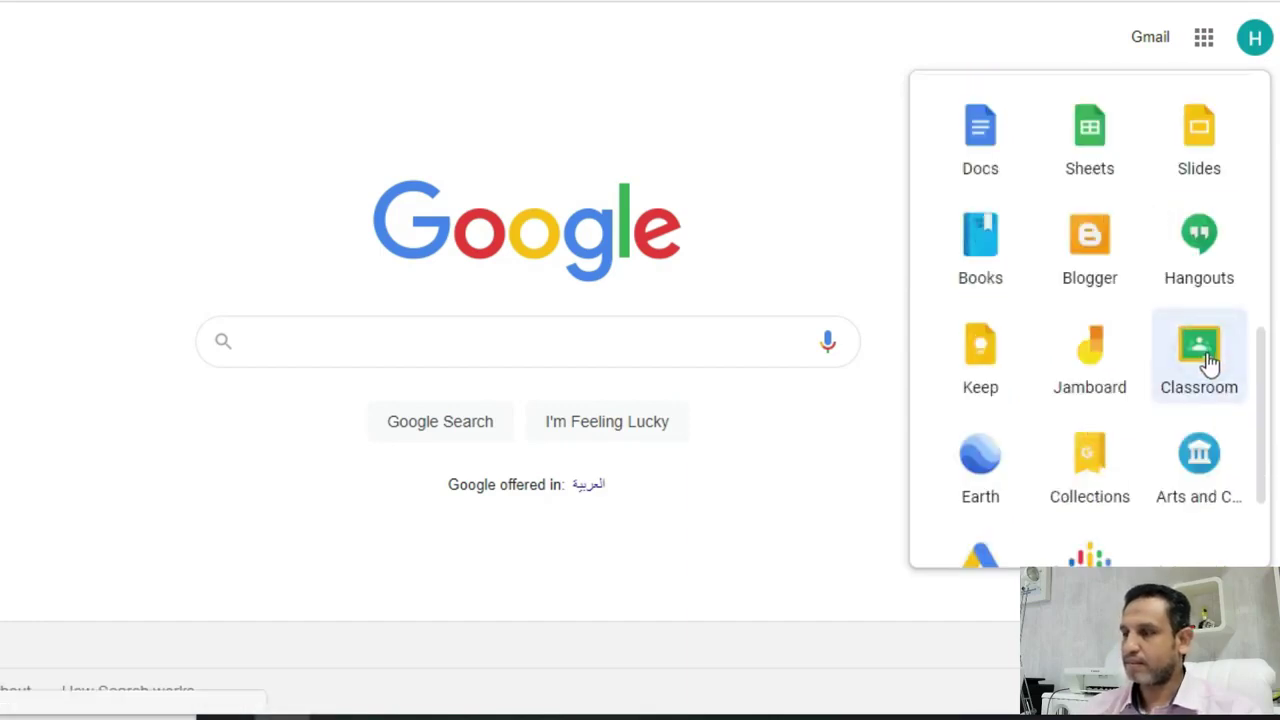
left_click(1200, 355)
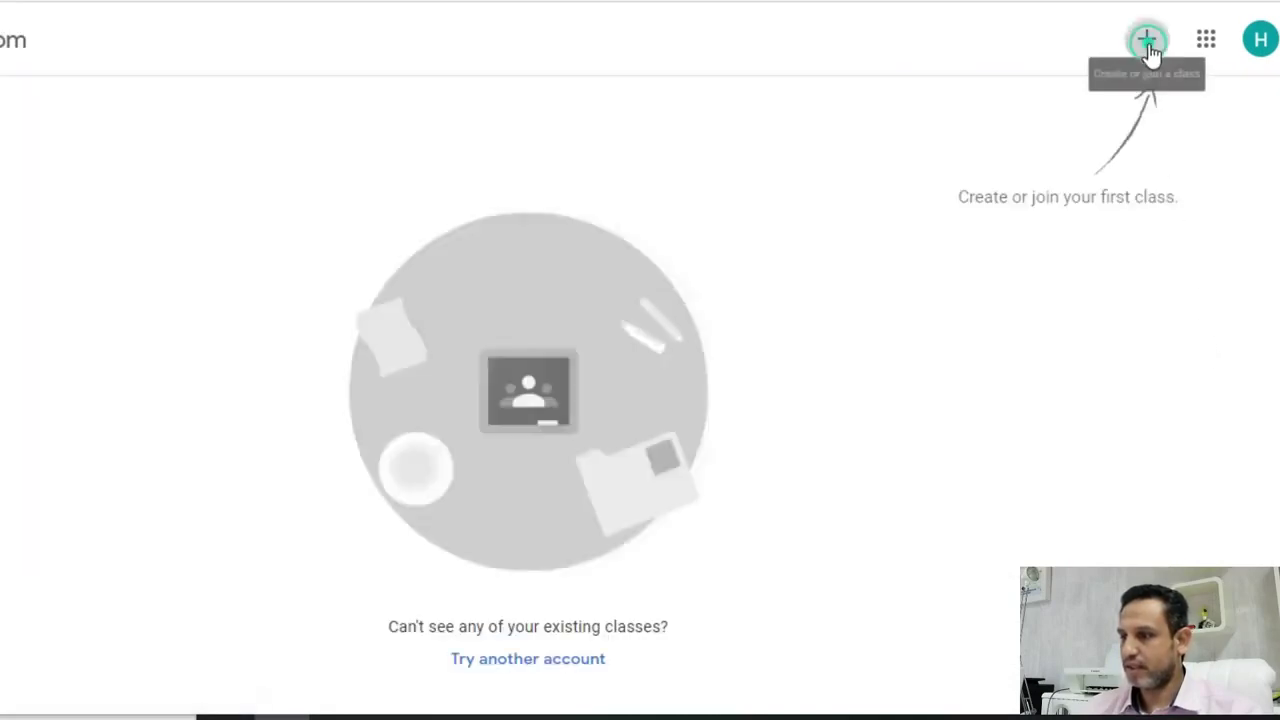
- Join the English course by pasting the copied class code, then go back to Google's homepage
left_click(1148, 42)
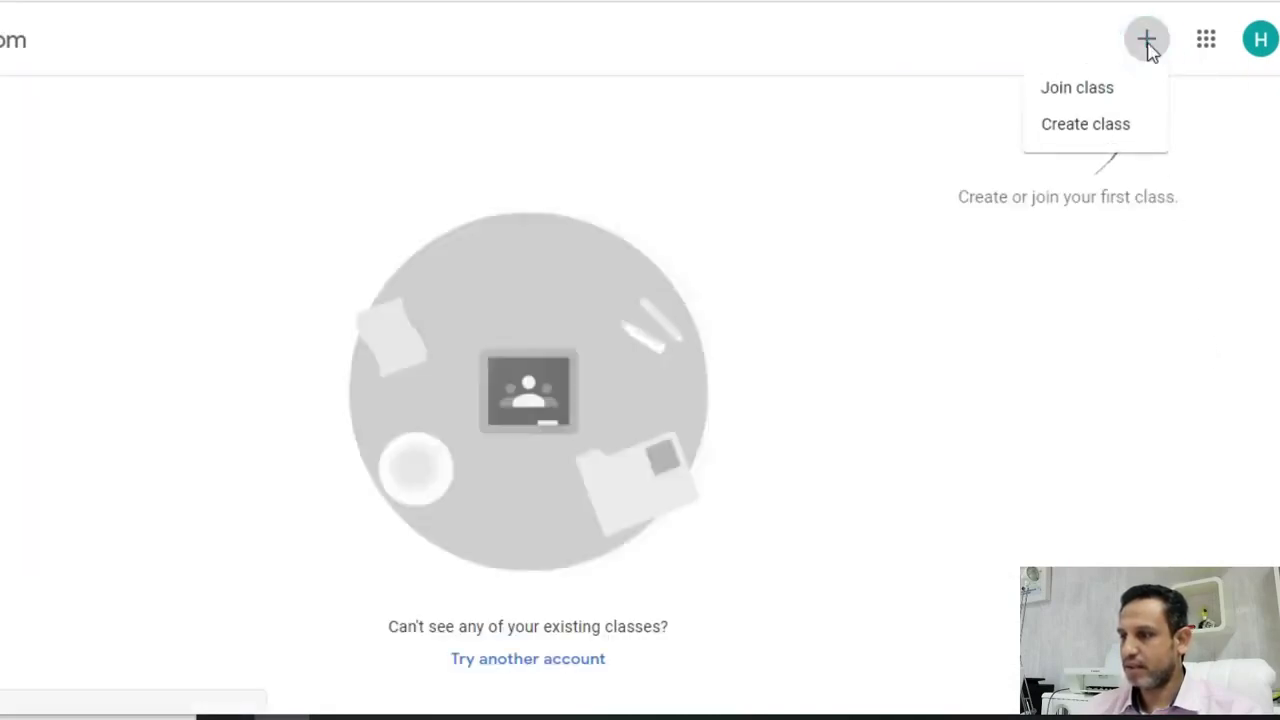
left_click(1088, 100)
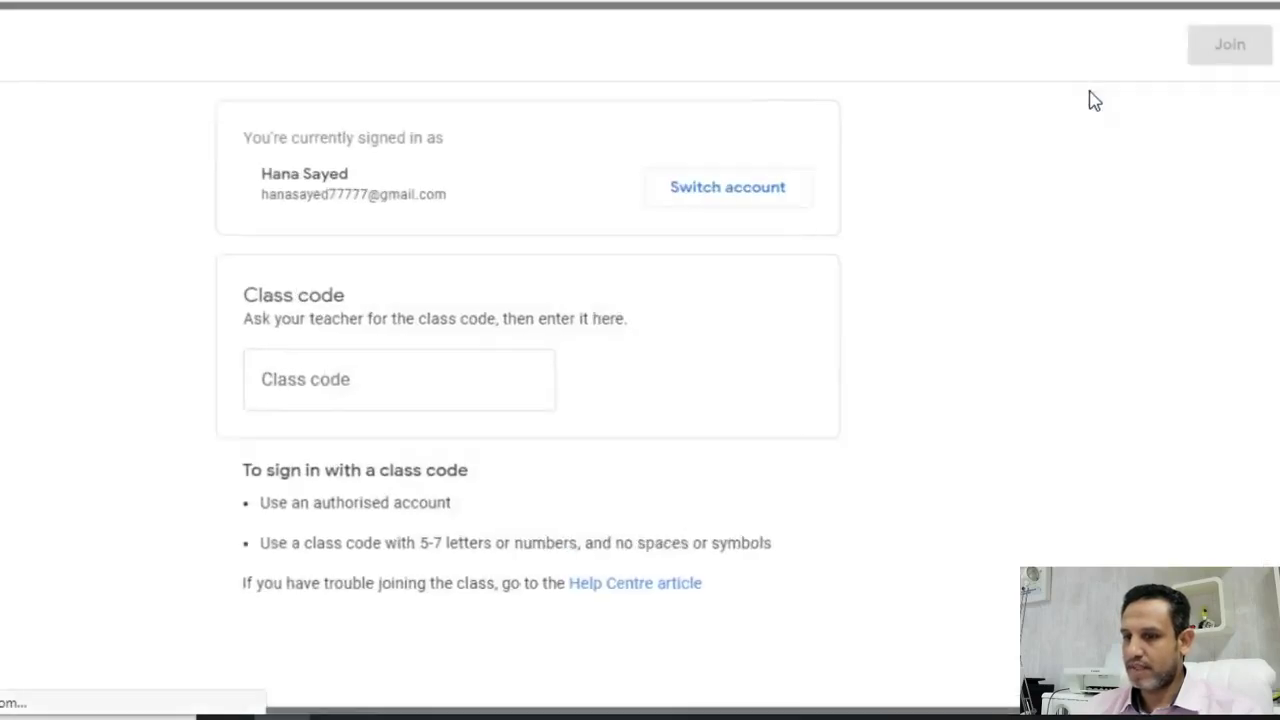
left_click(330, 388)
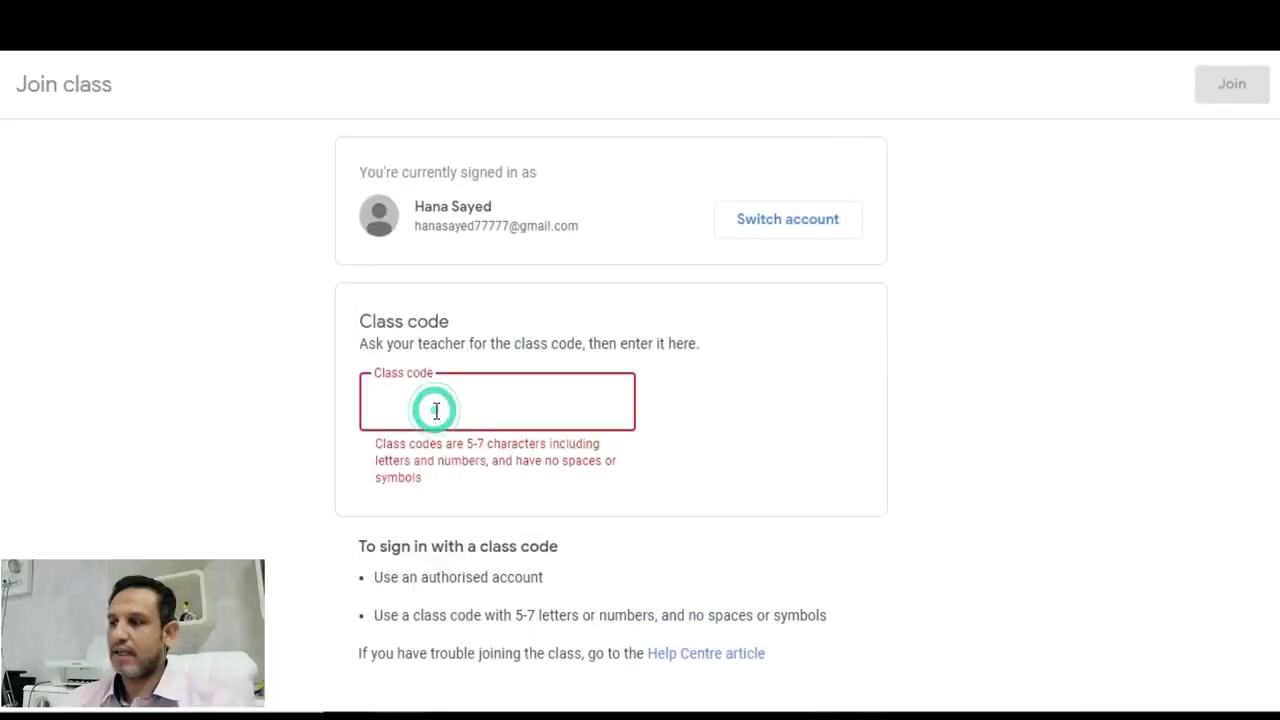
right_click(436, 410)
left_click(500, 336)
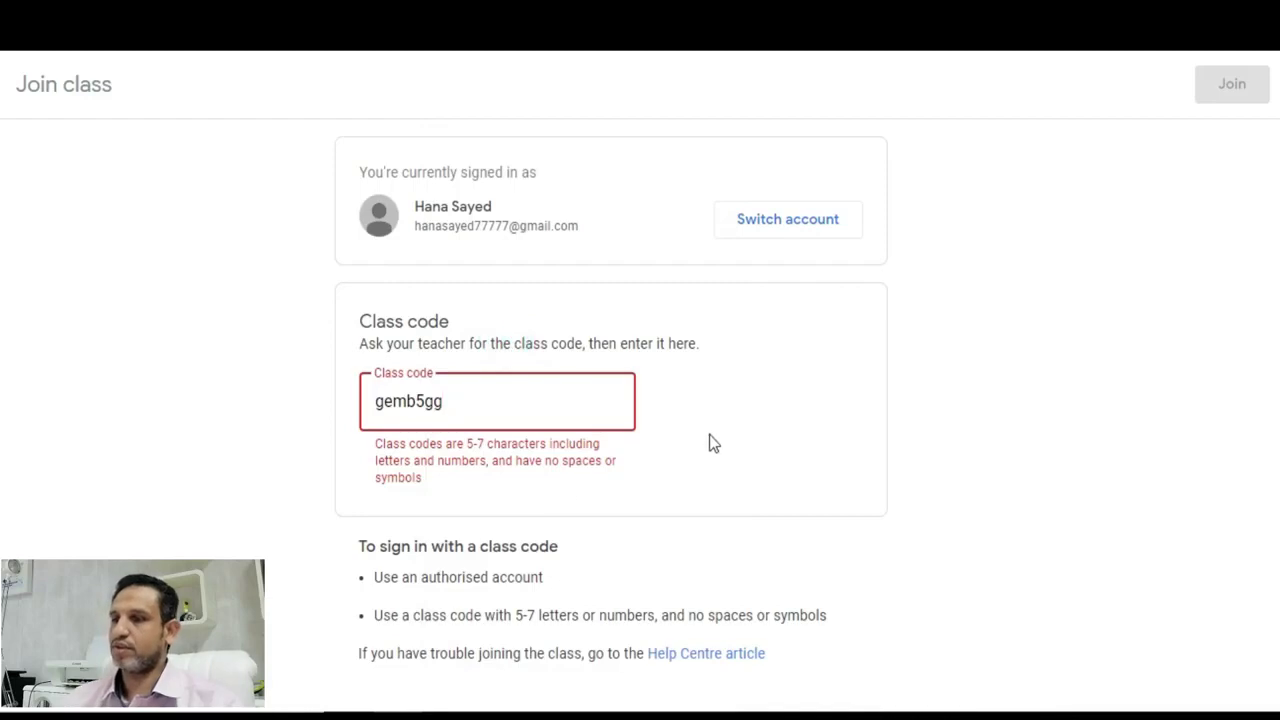
left_click(743, 417)
left_click(1229, 88)
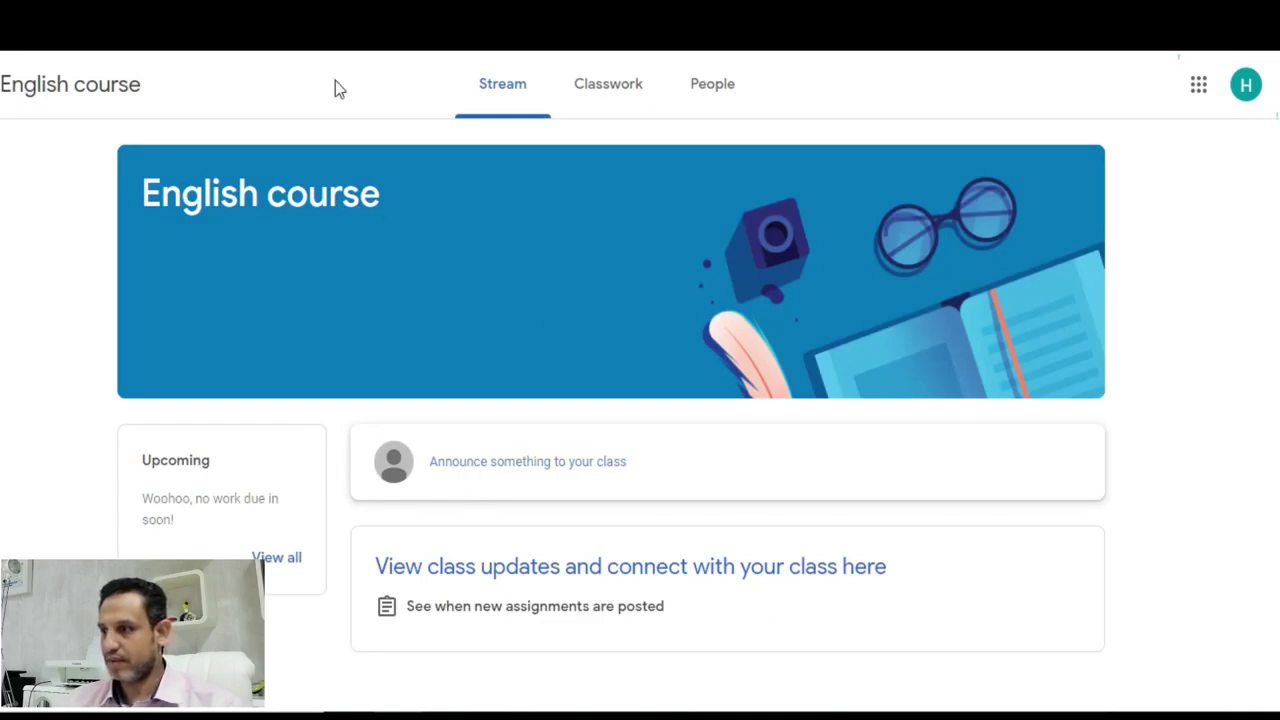
left_click(330, 25)
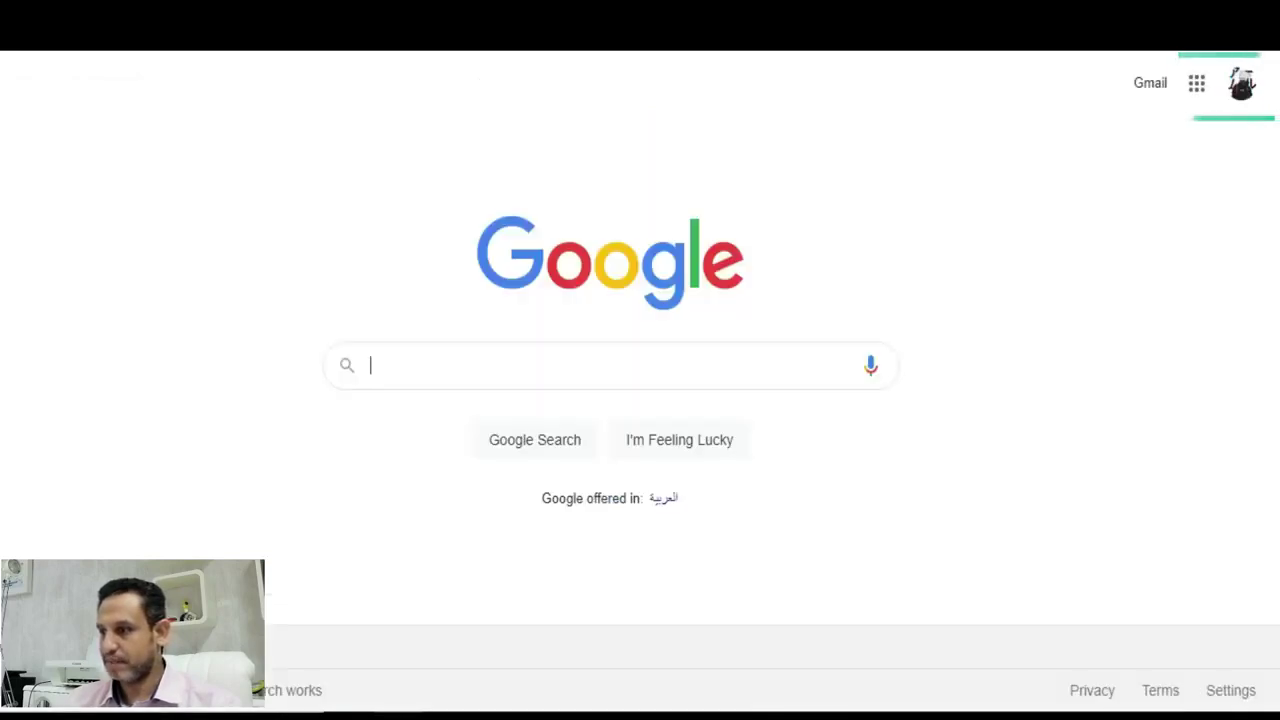
- Launch Classroom from the apps launcher and join the class by pasting the copied class code
left_click(1196, 84)
scroll(1160, 240, "down", 4)
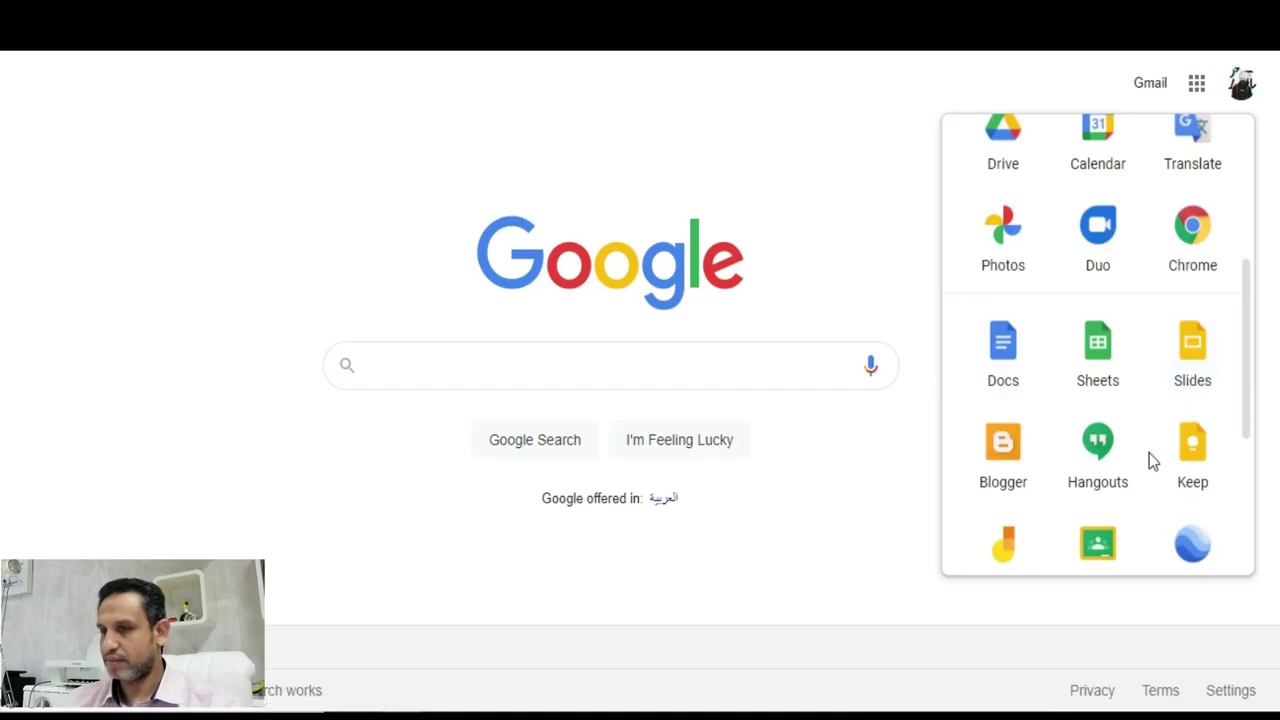
scroll(1136, 490, "down", 2)
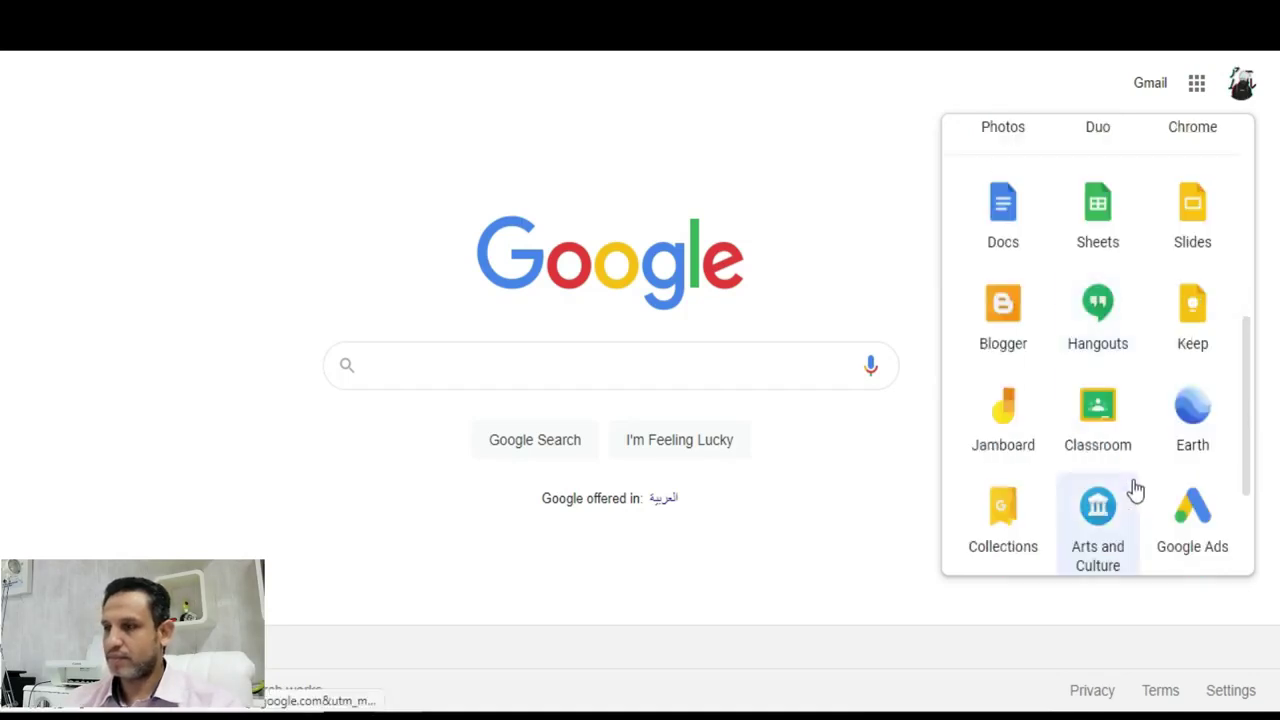
left_click(1100, 415)
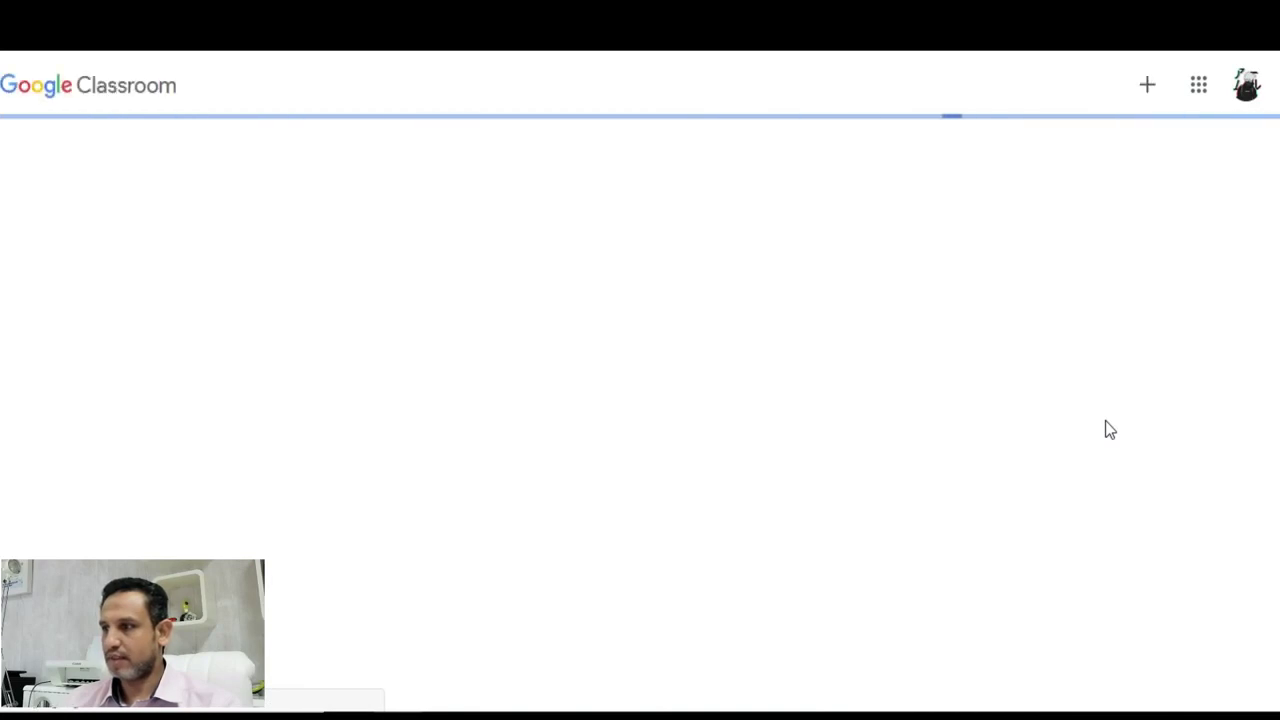
left_click(1146, 84)
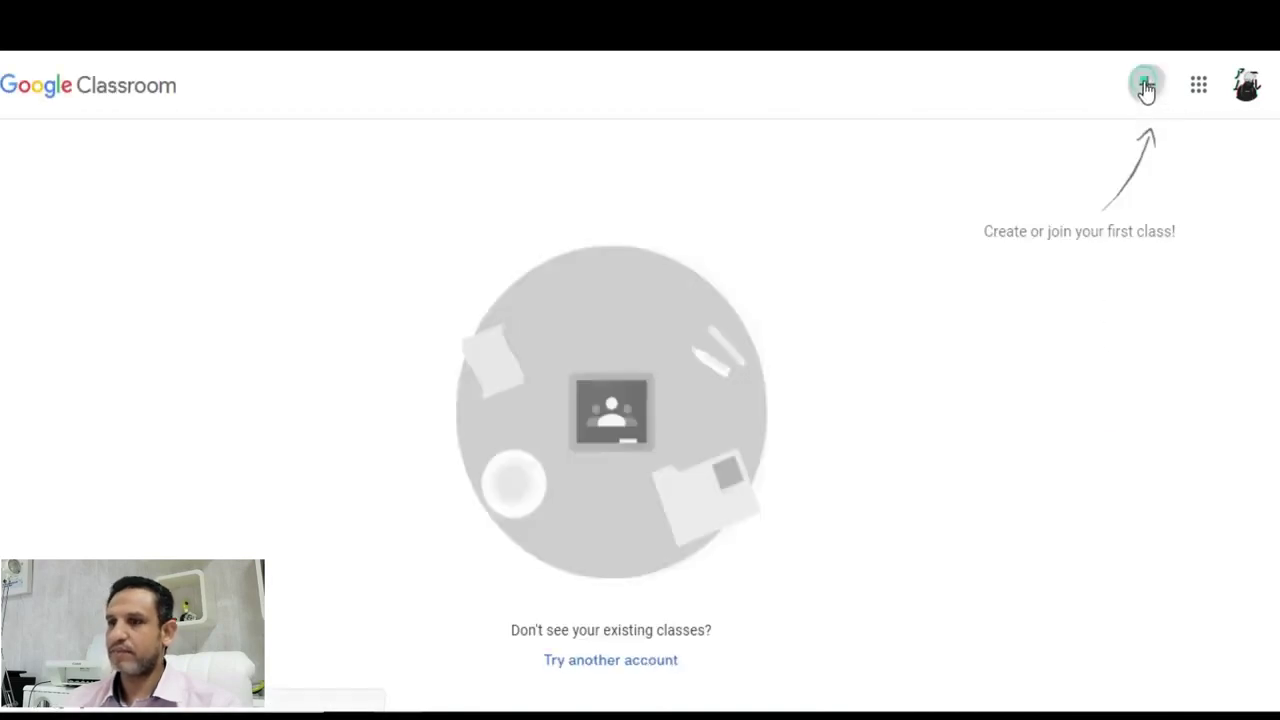
left_click(1076, 139)
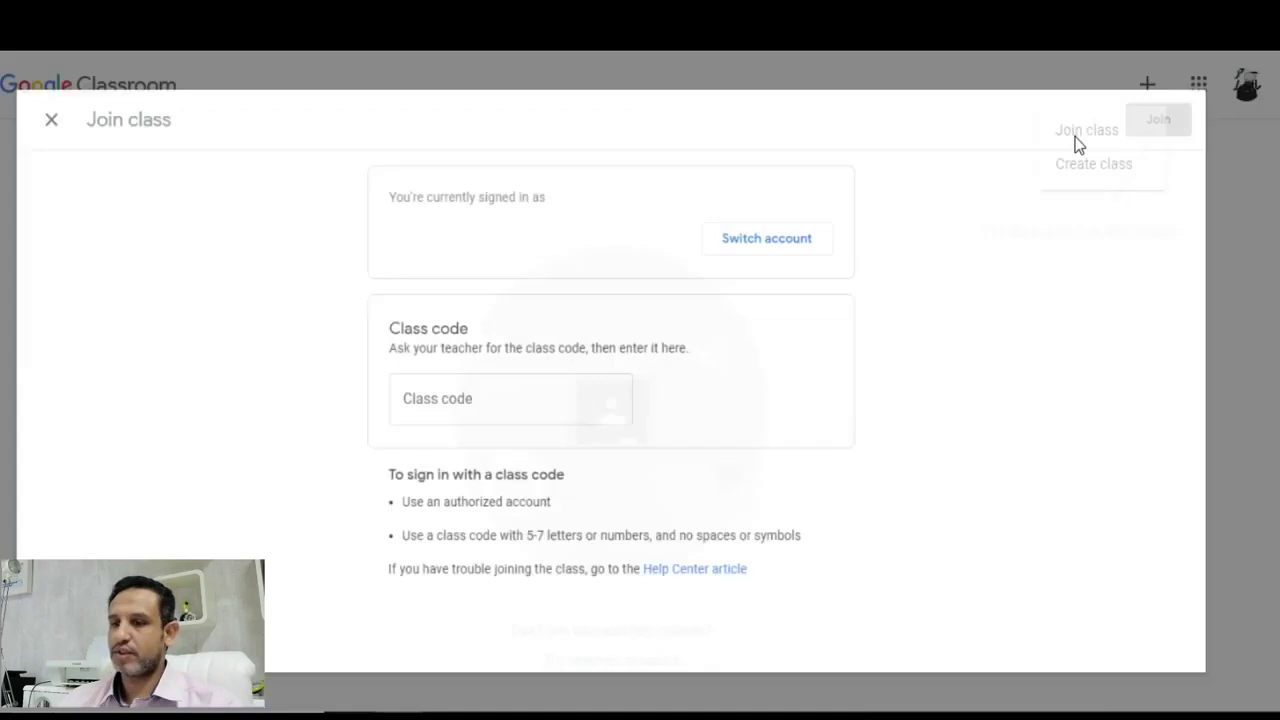
right_click(418, 401)
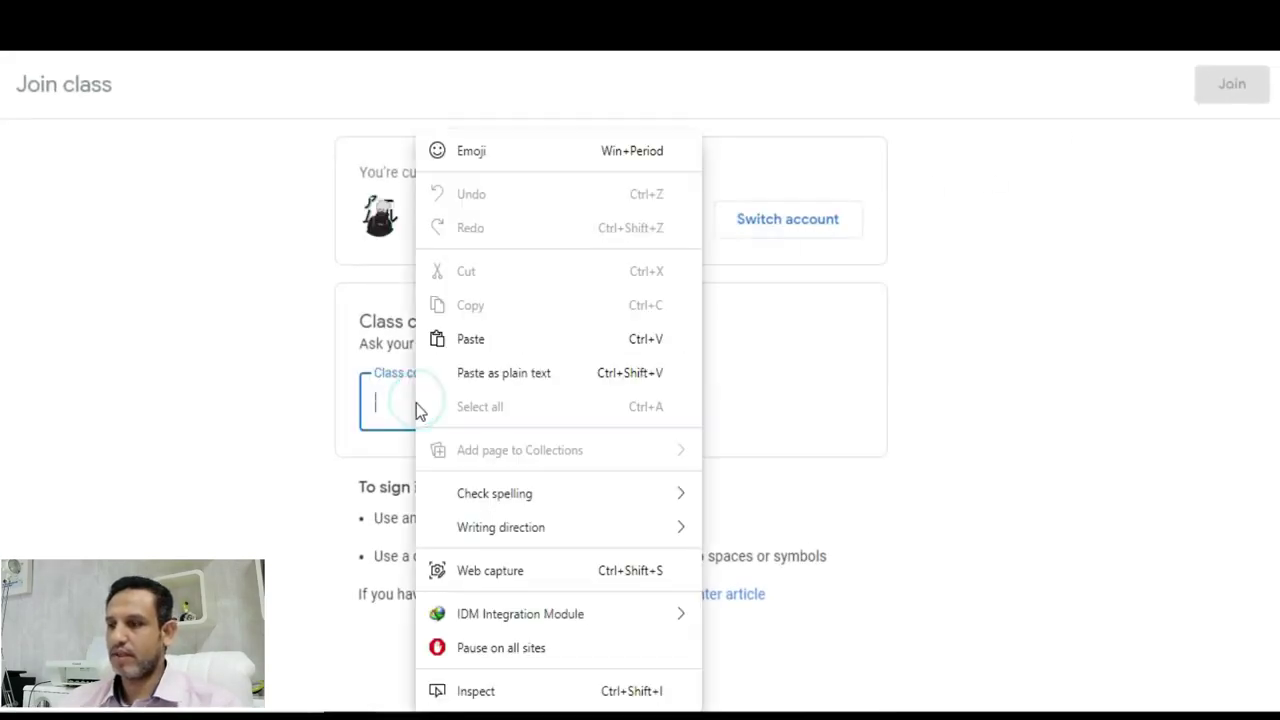
left_click(486, 340)
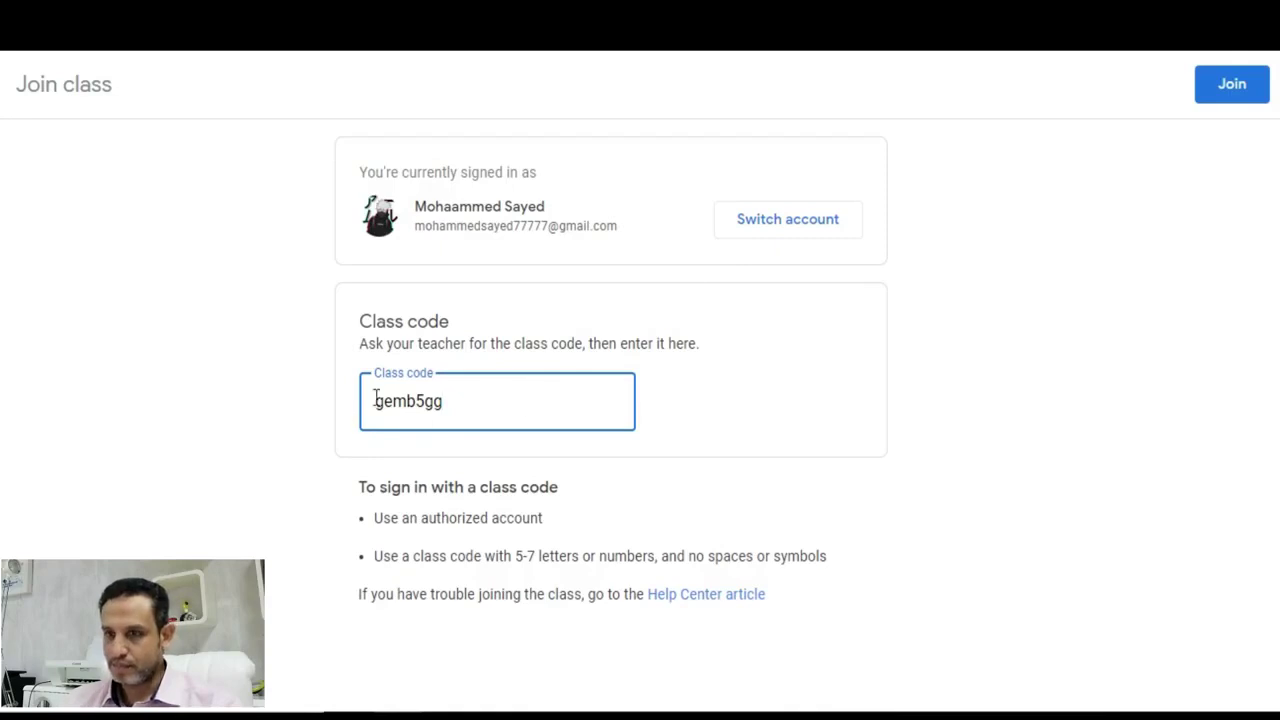
left_click(1242, 87)
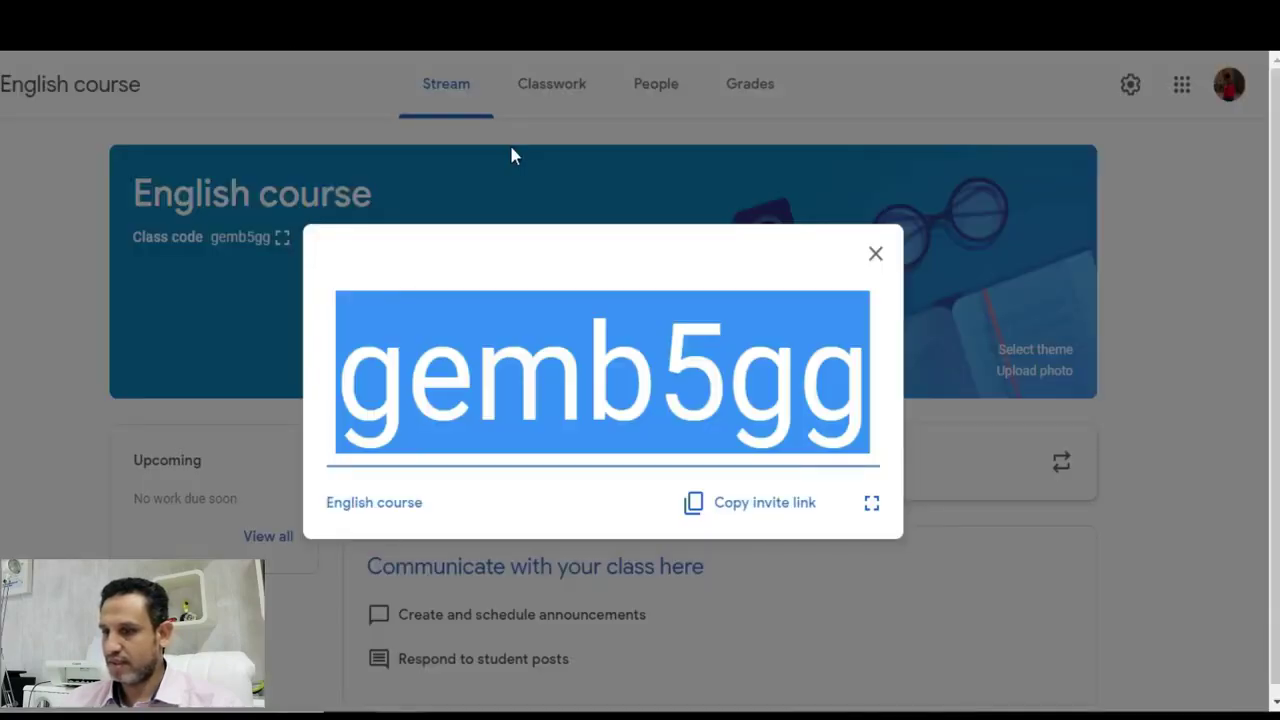
- Close the class code popup and confirm the roster shows 2 students plus one pending invitation
left_click(876, 256)
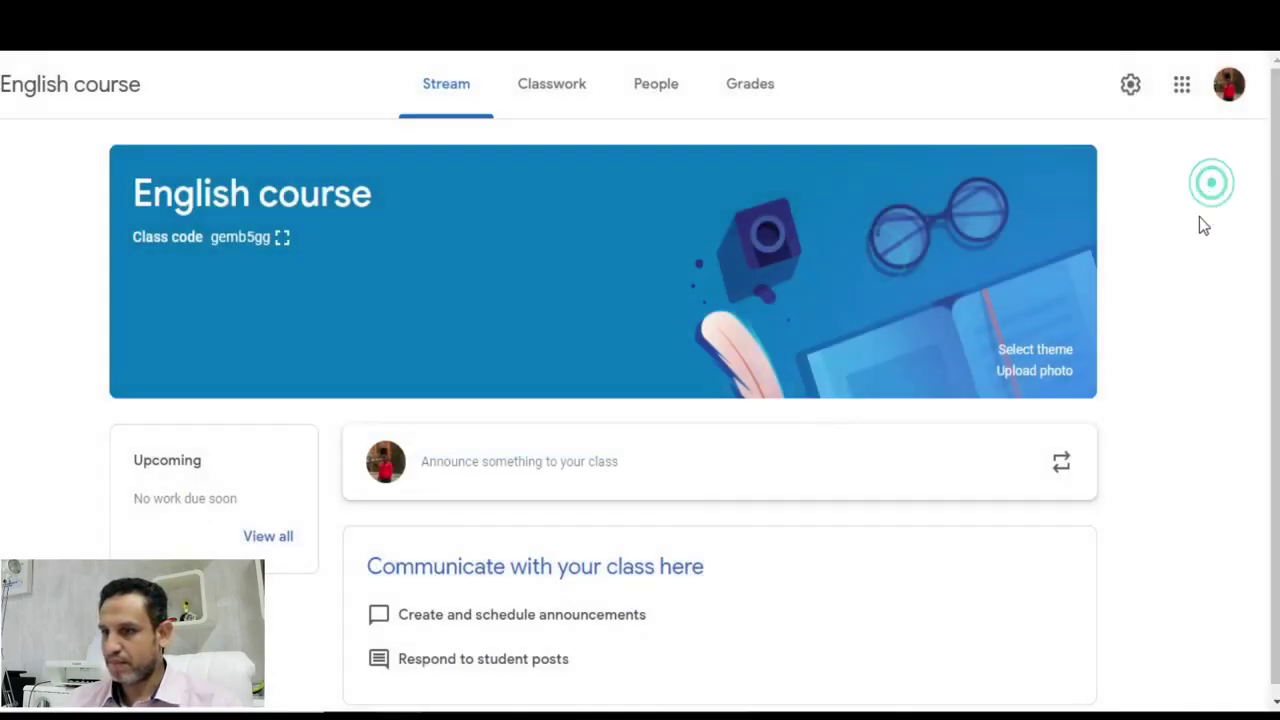
scroll(968, 329, "down", 1)
left_click(673, 92)
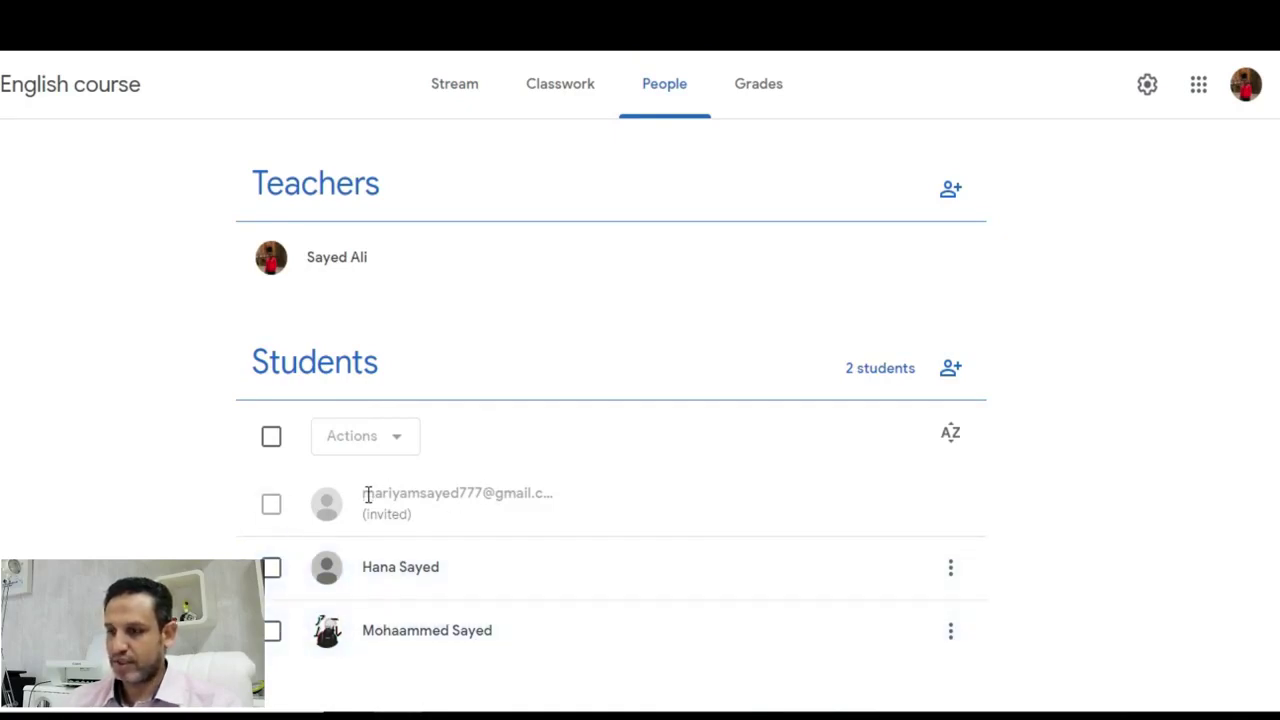
left_click_drag(413, 513, 361, 496)
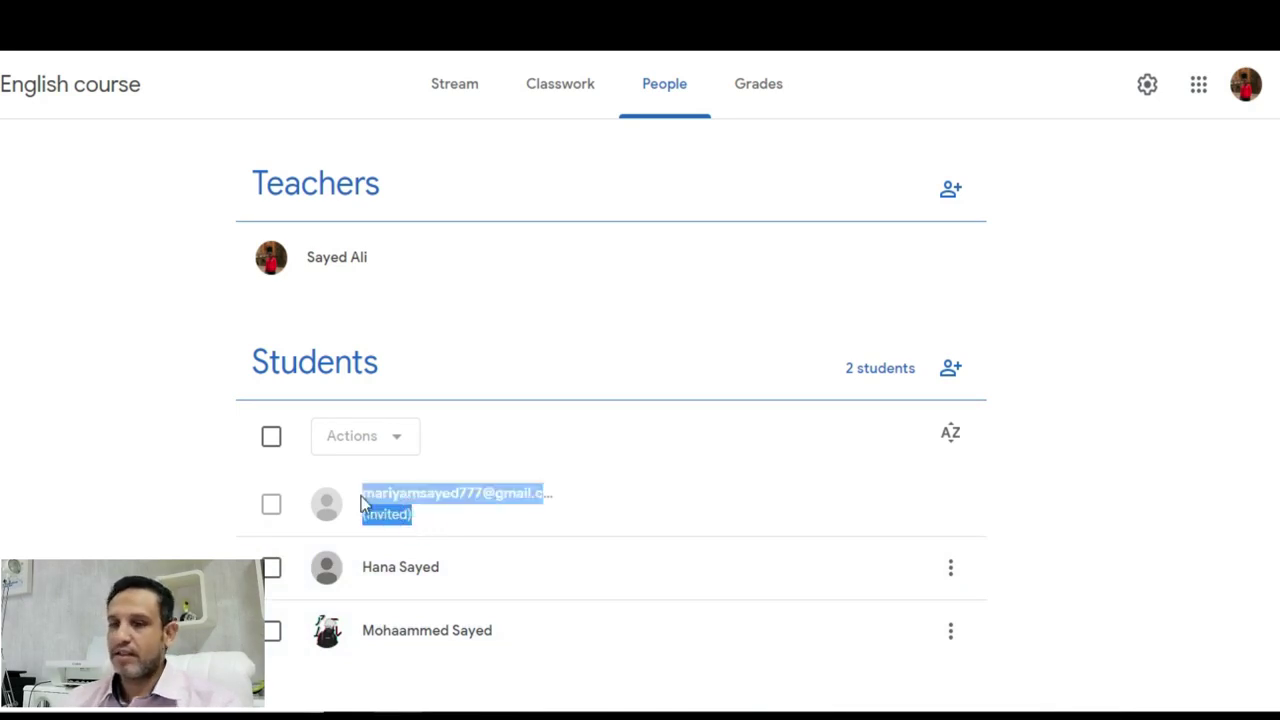
left_click(1143, 455)
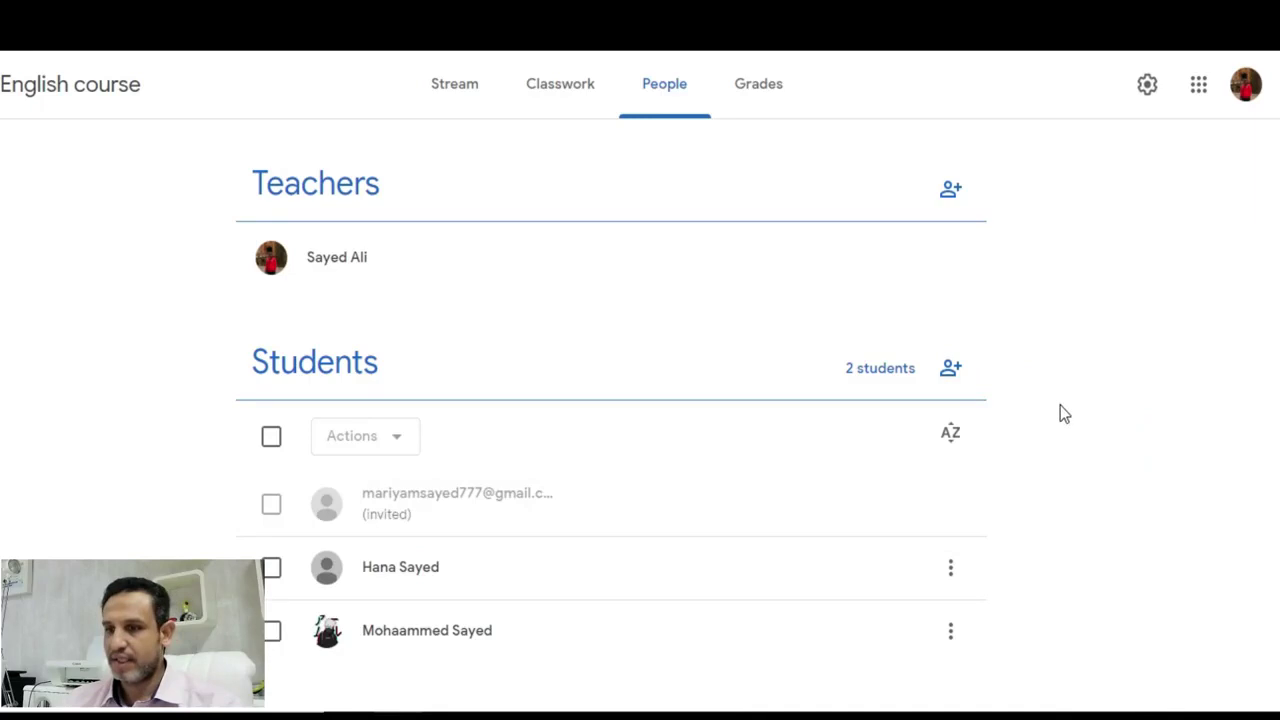
left_click(450, 84)
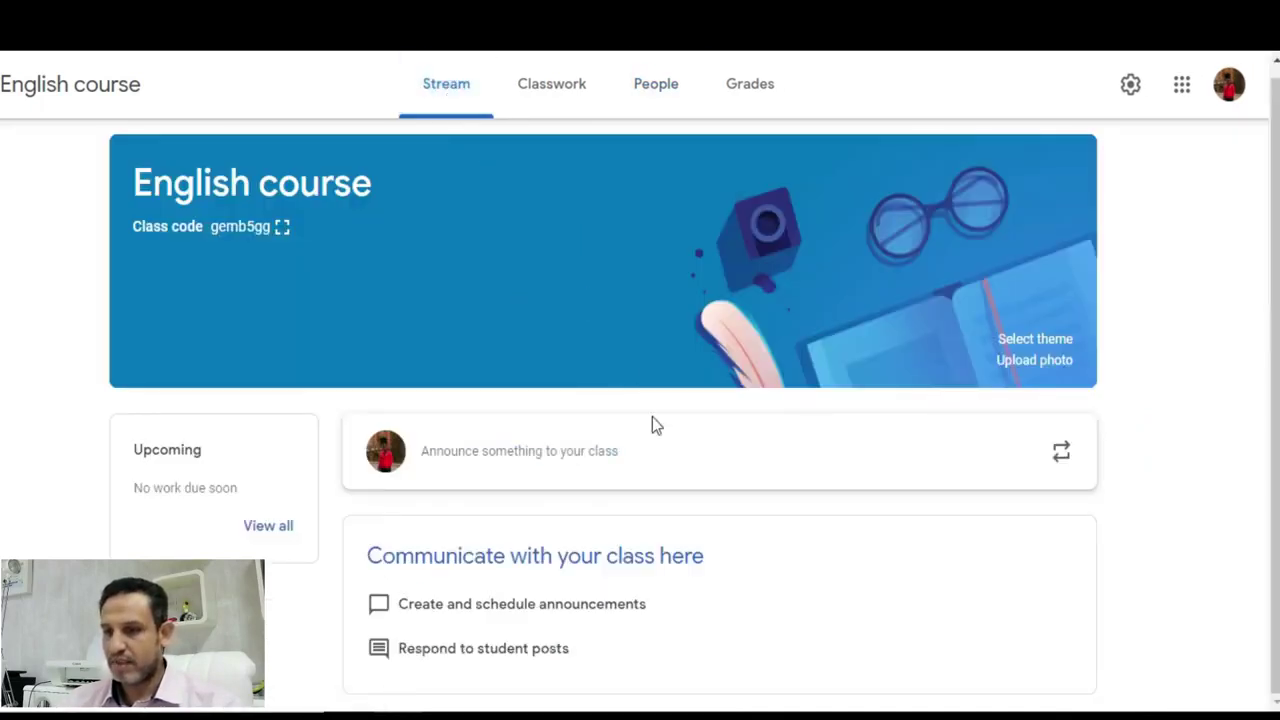
- Write and post the class announcement 'welcome to our course' to all students
left_click(593, 466)
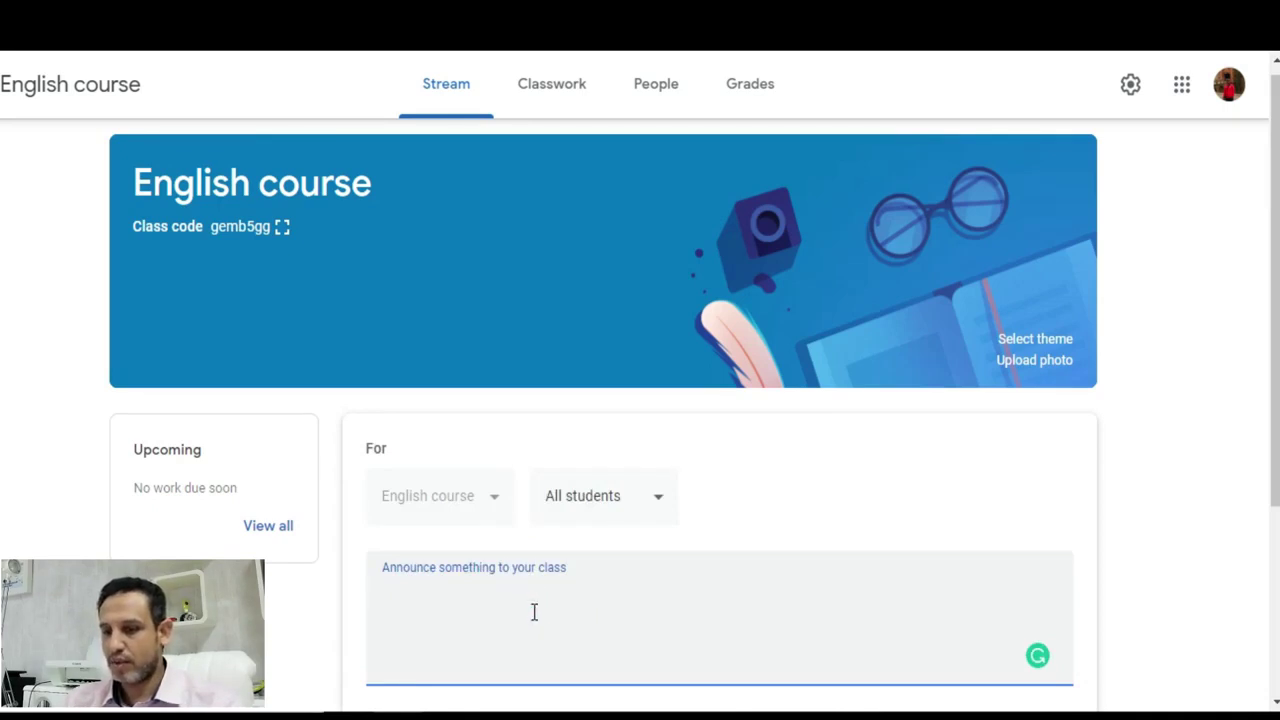
type("welcome to our course")
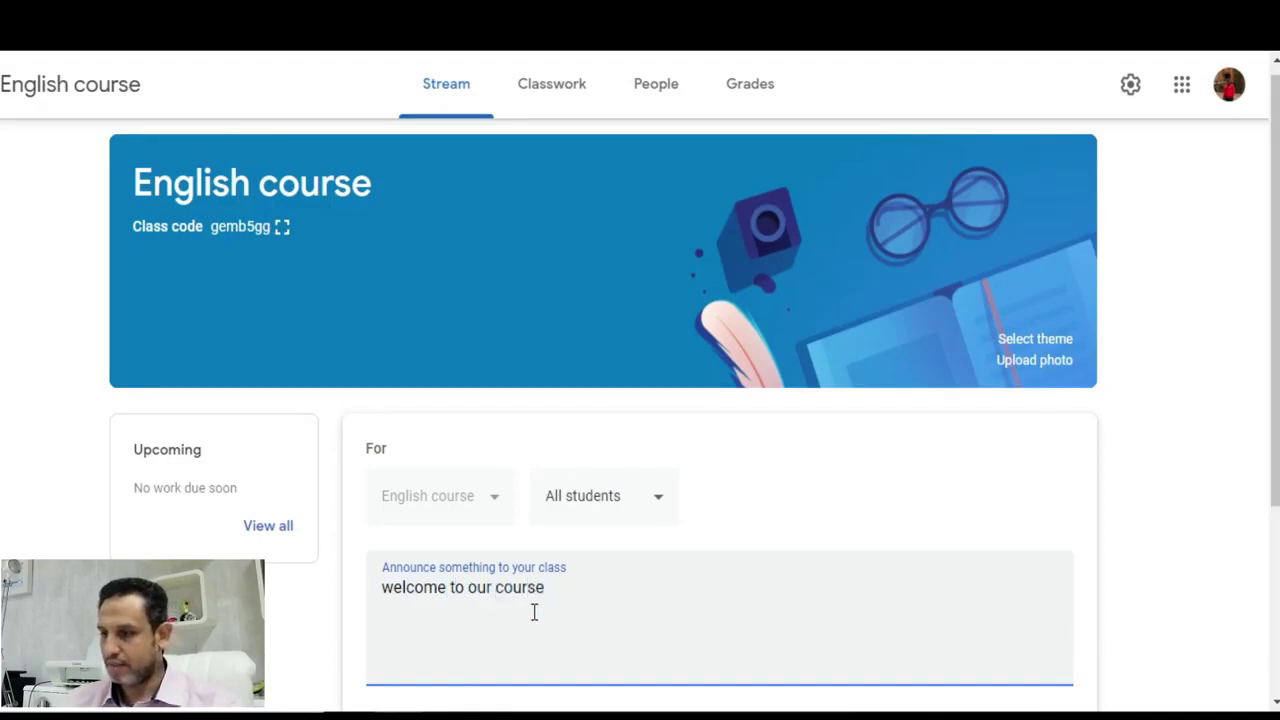
scroll(880, 468, "down", 3)
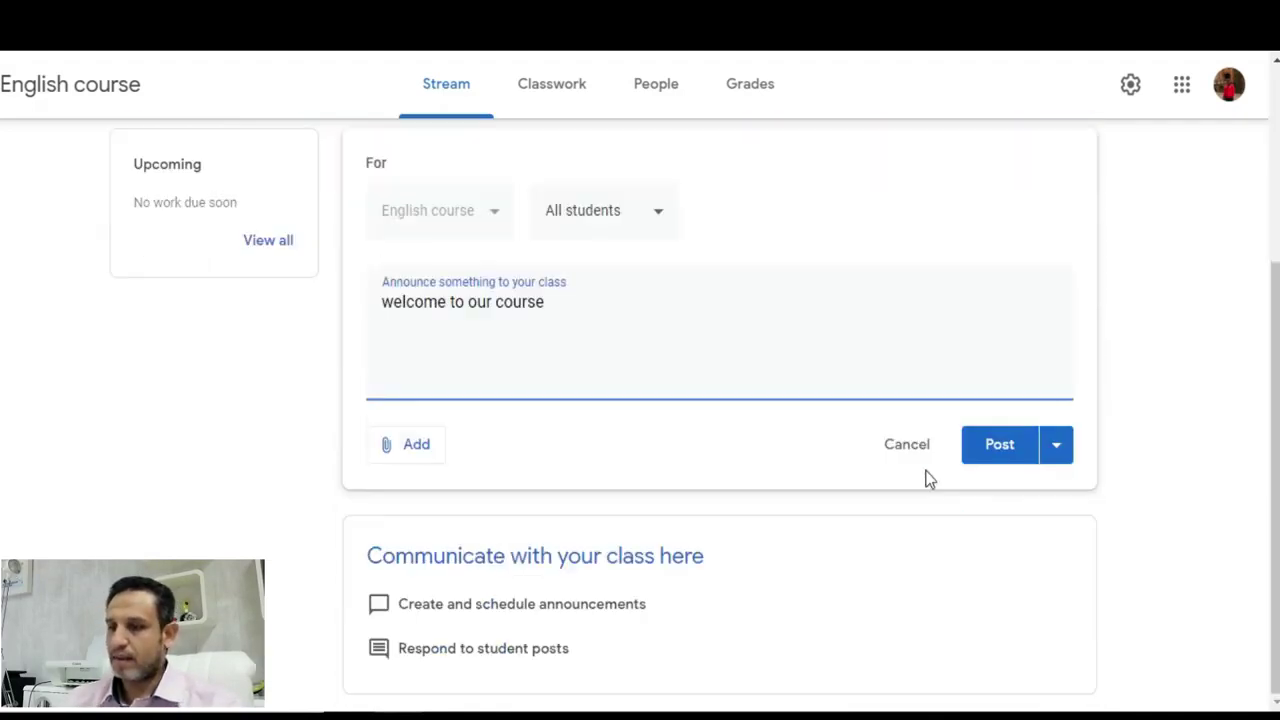
left_click(997, 457)
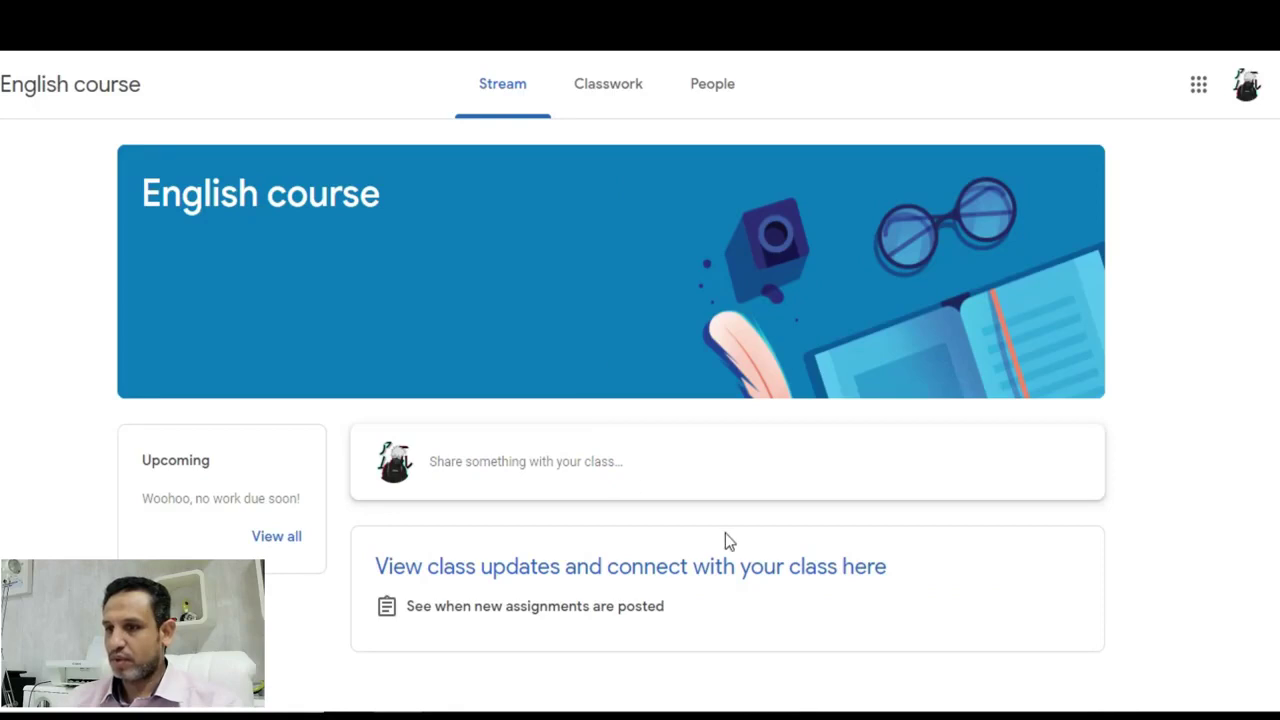
- Reload the student's English stream until the welcome announcement shows, then highlight its text
left_click(494, 84)
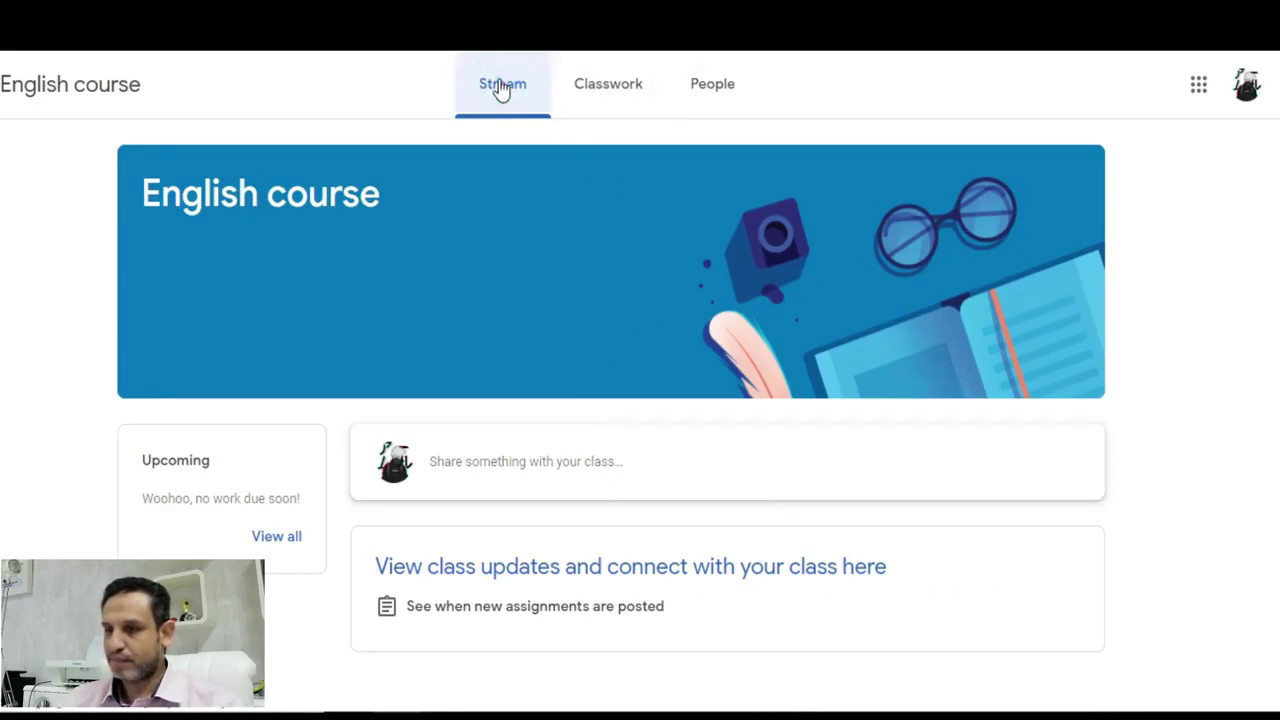
left_click(514, 92)
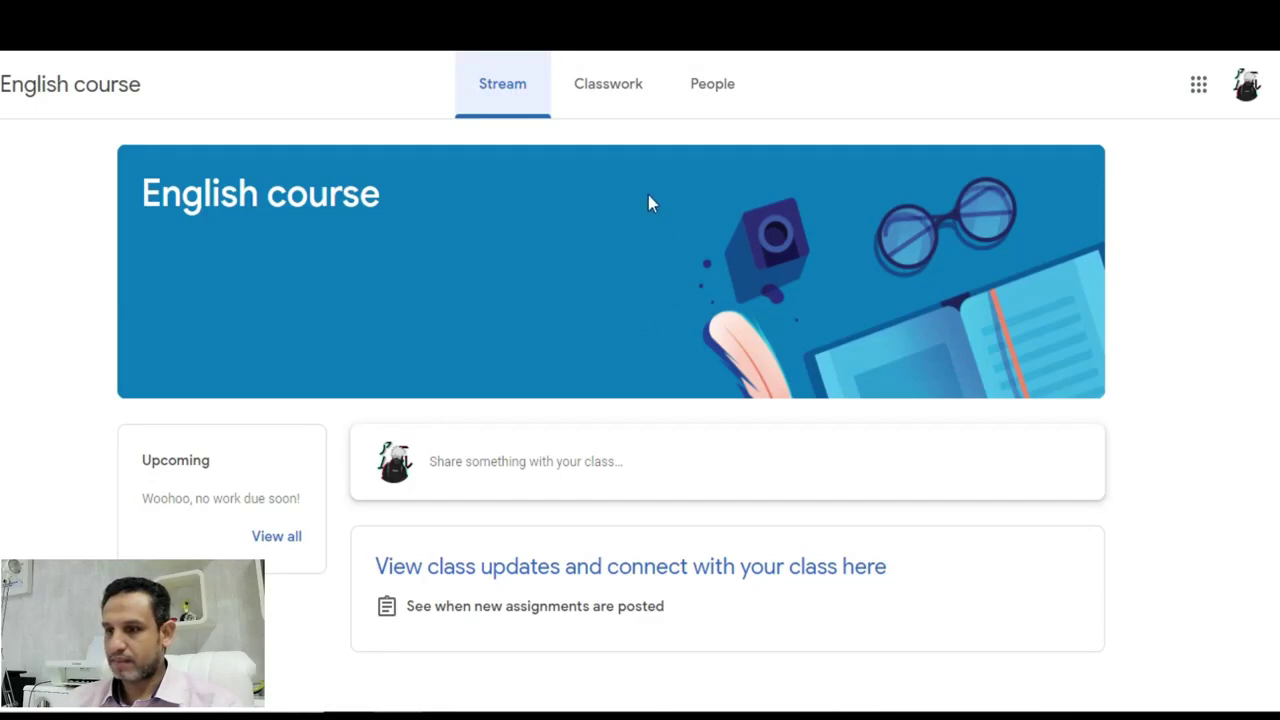
left_click(518, 96)
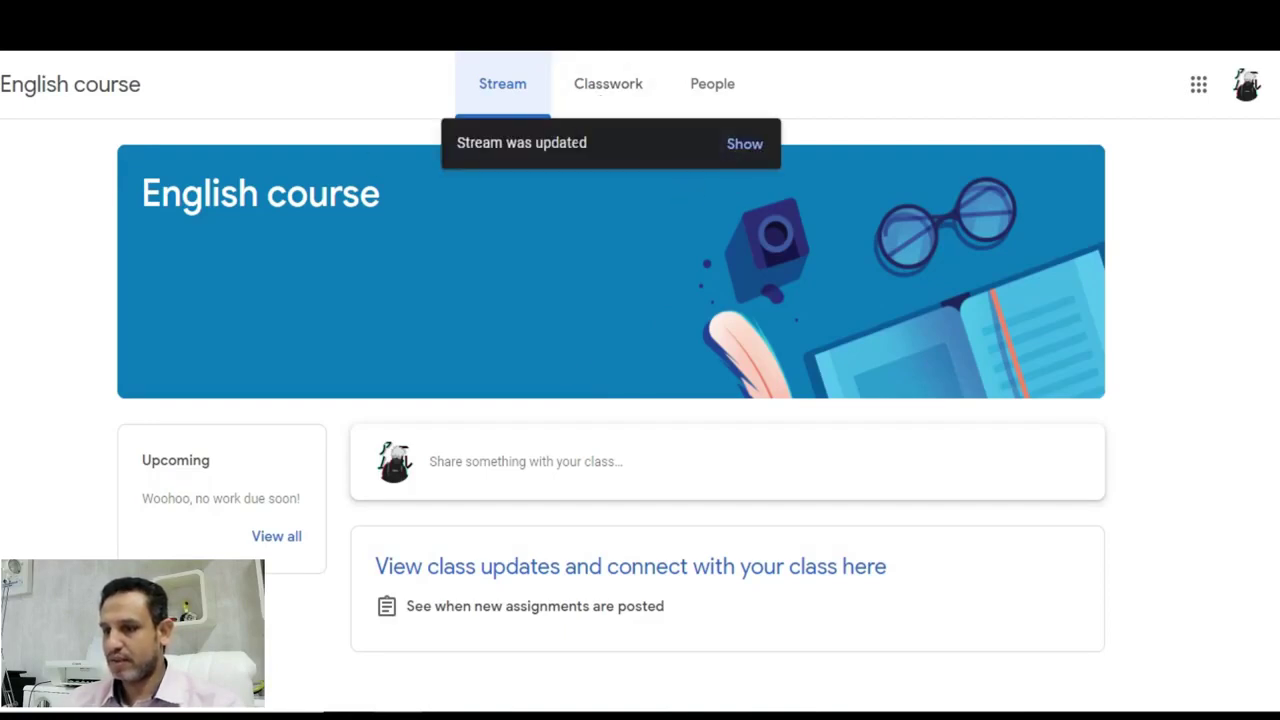
left_click(740, 144)
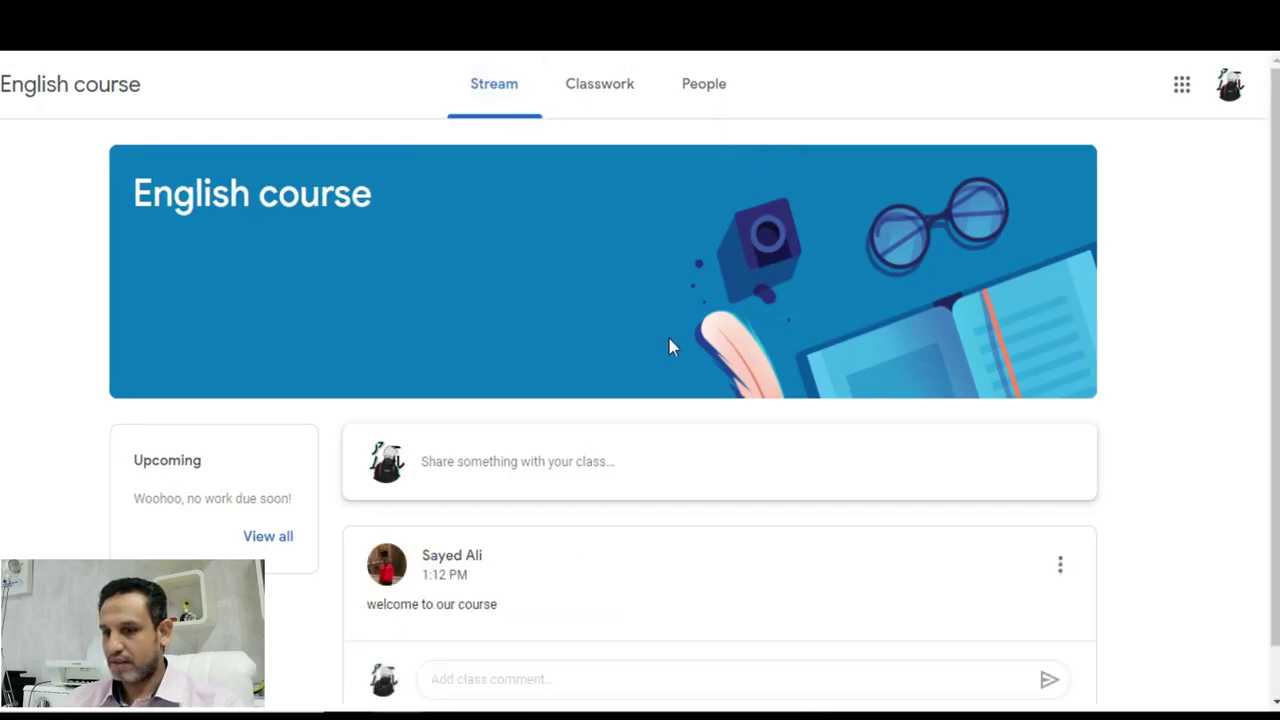
scroll(640, 380, "down", 1)
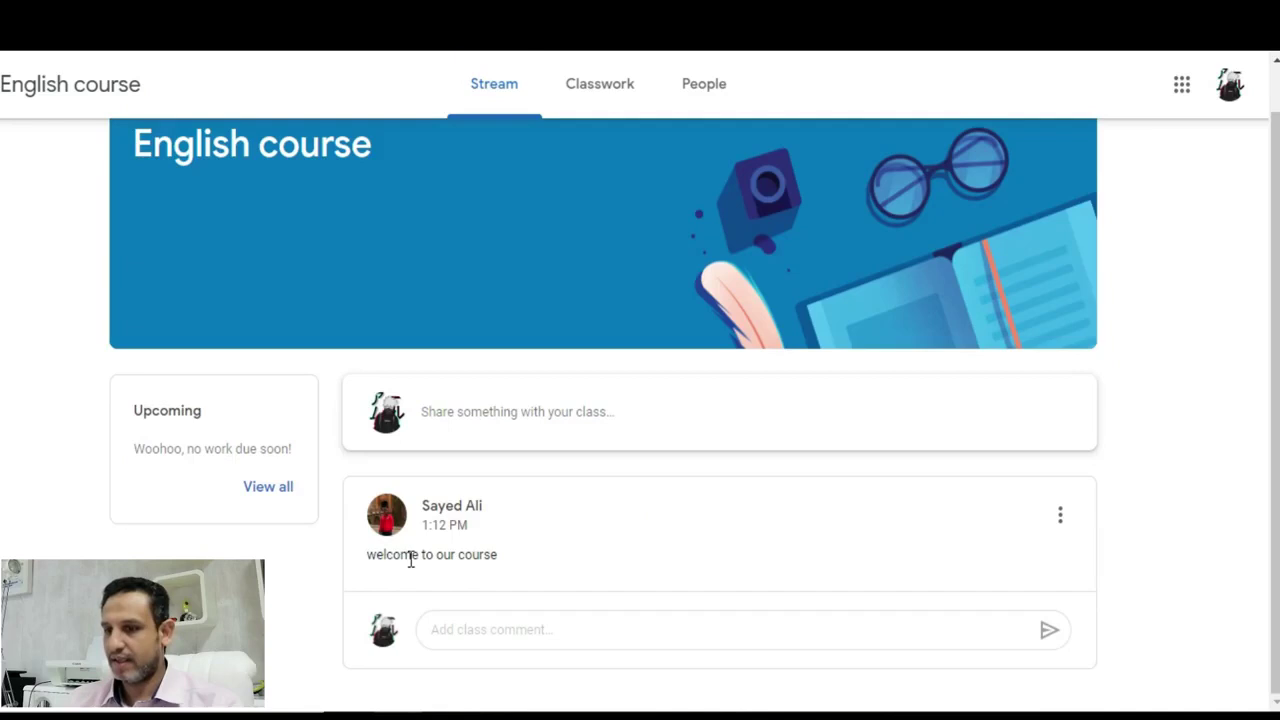
left_click_drag(507, 560, 367, 555)
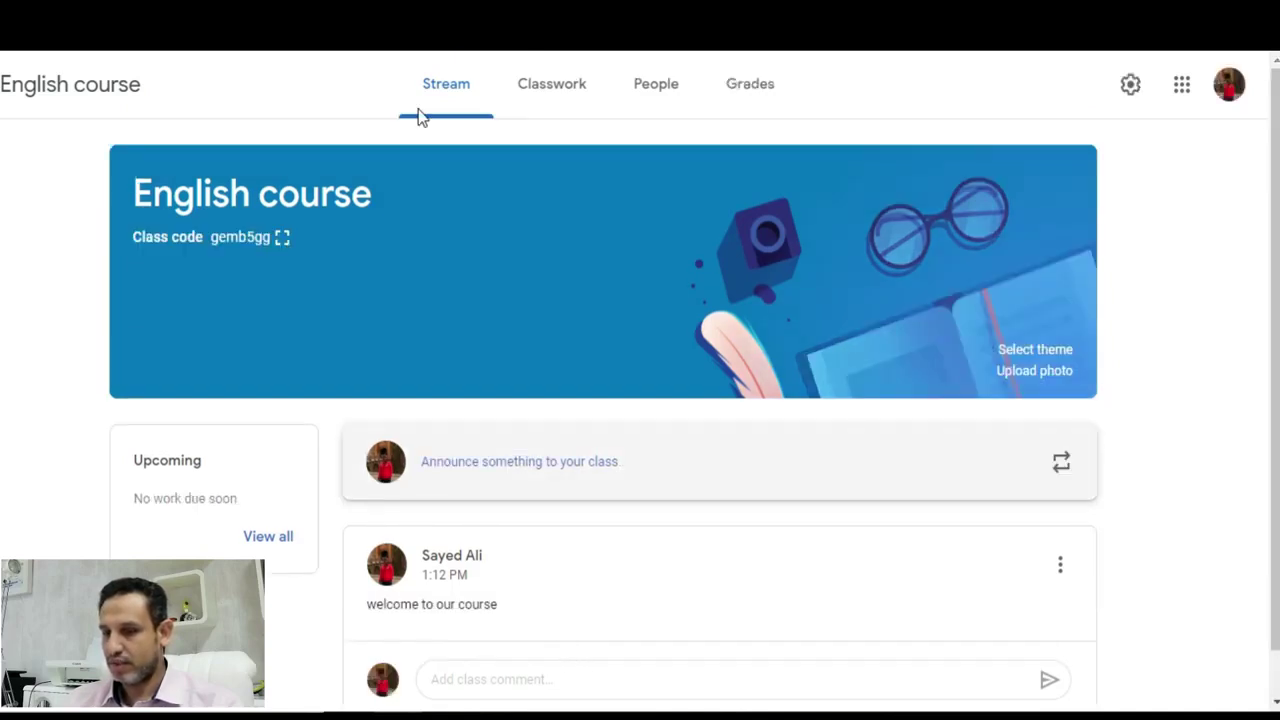
- Switch to the teacher's English stream and start a class comment on the welcome post
left_click(418, 112)
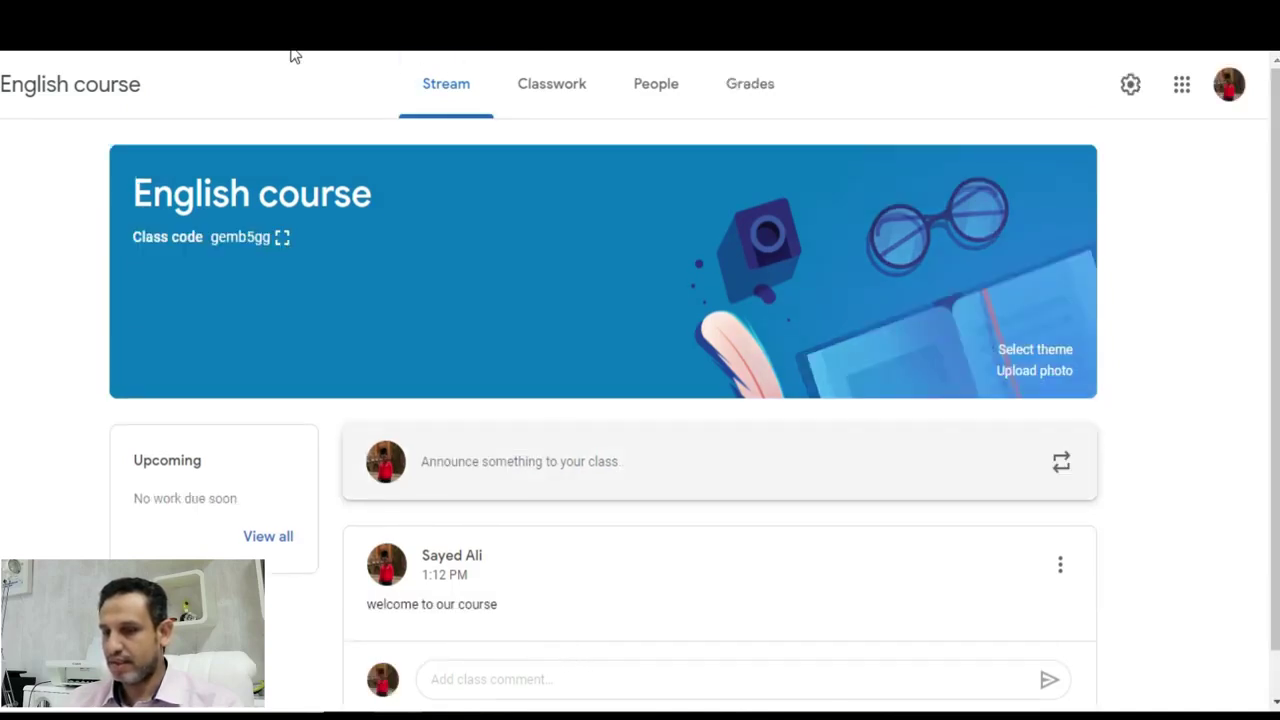
scroll(423, 429, "down", 1)
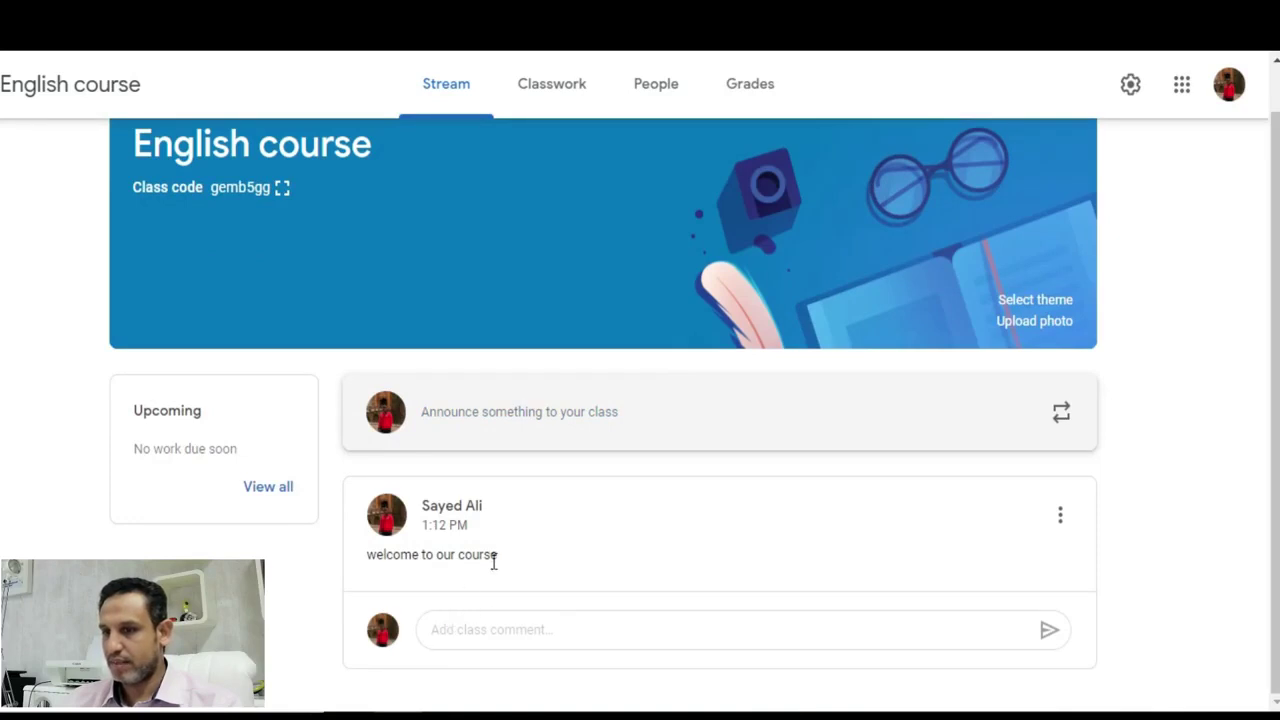
left_click(503, 628)
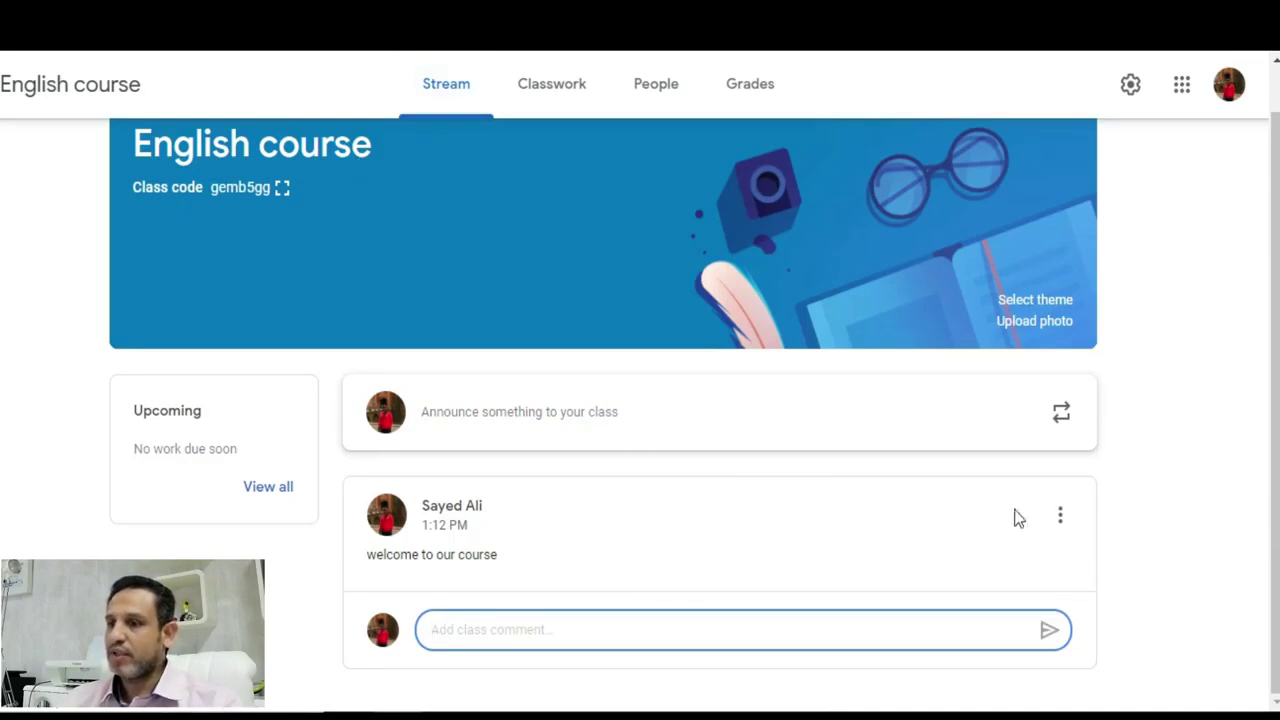
- Go to the English course's Classwork page
left_click(554, 91)
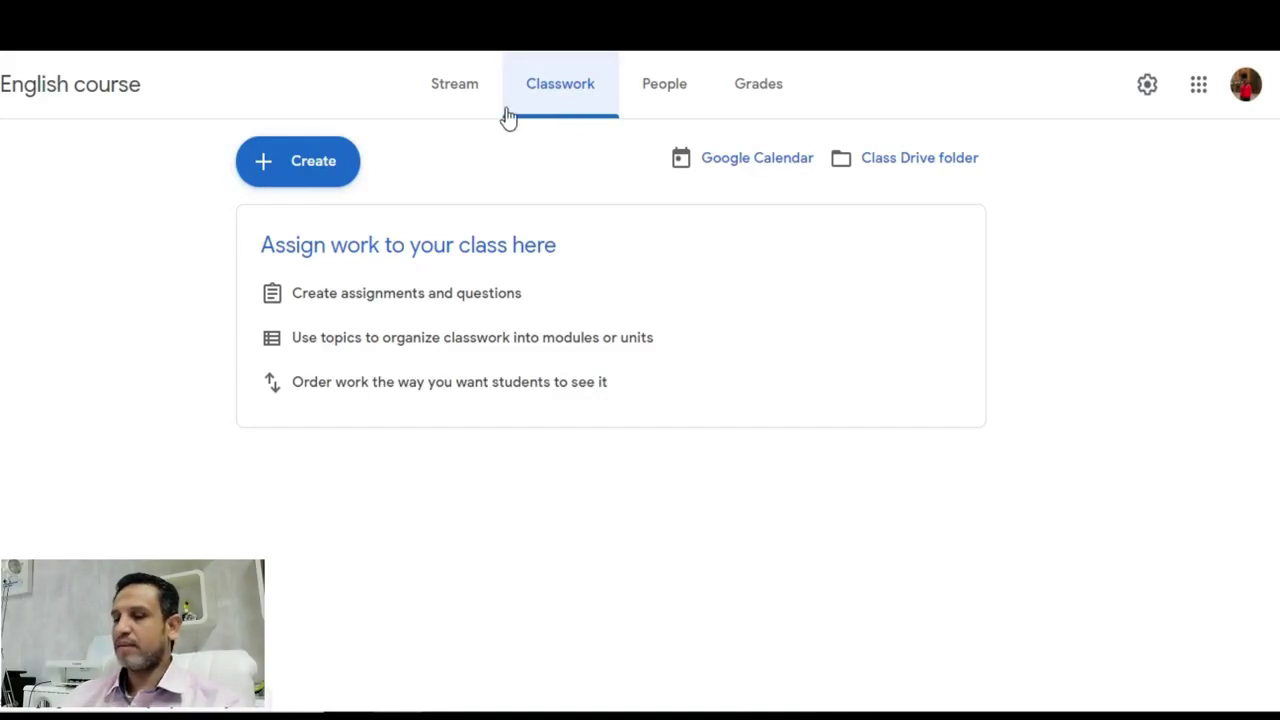
- Create a new Question post and bring up its Add attachment menu
left_click(314, 161)
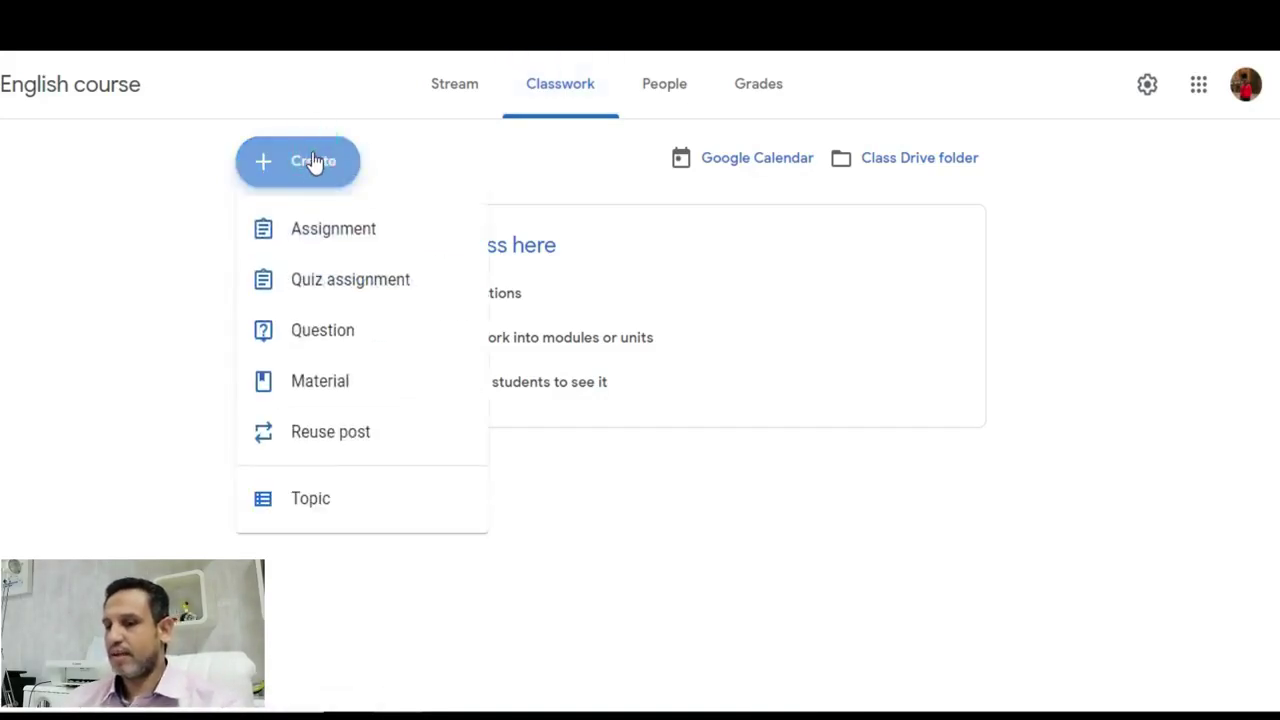
left_click(323, 337)
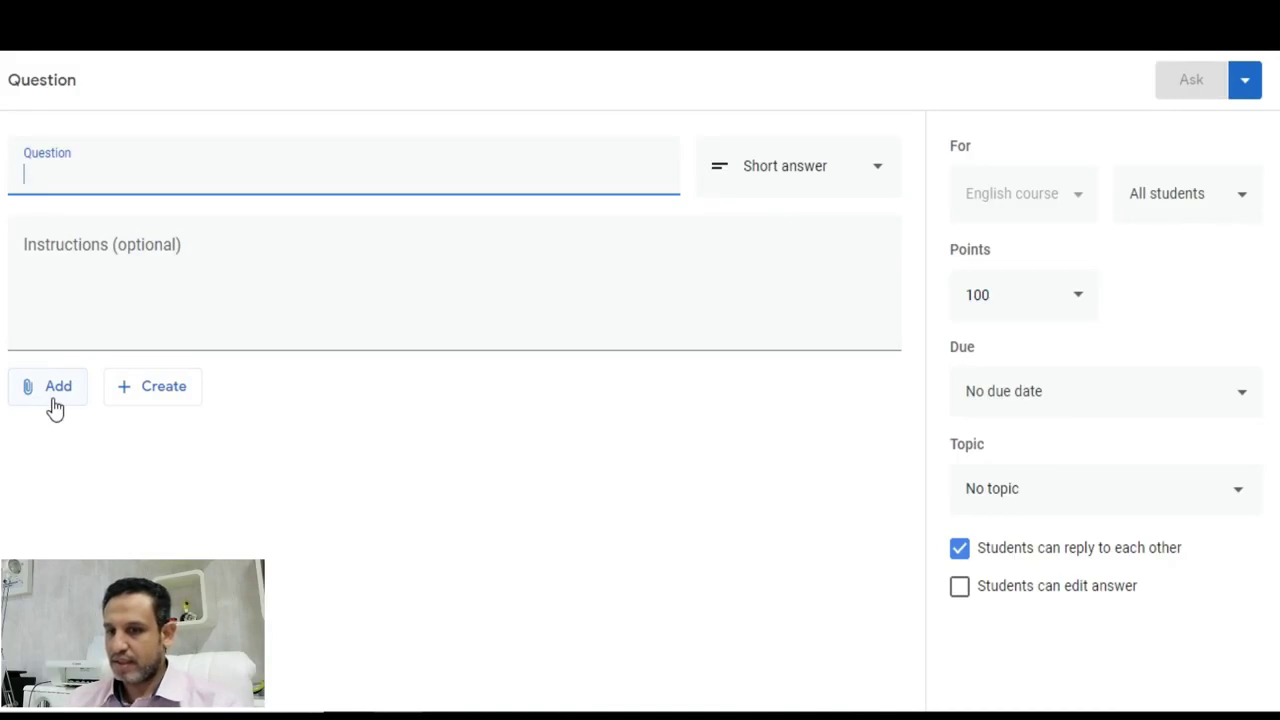
left_click(56, 410)
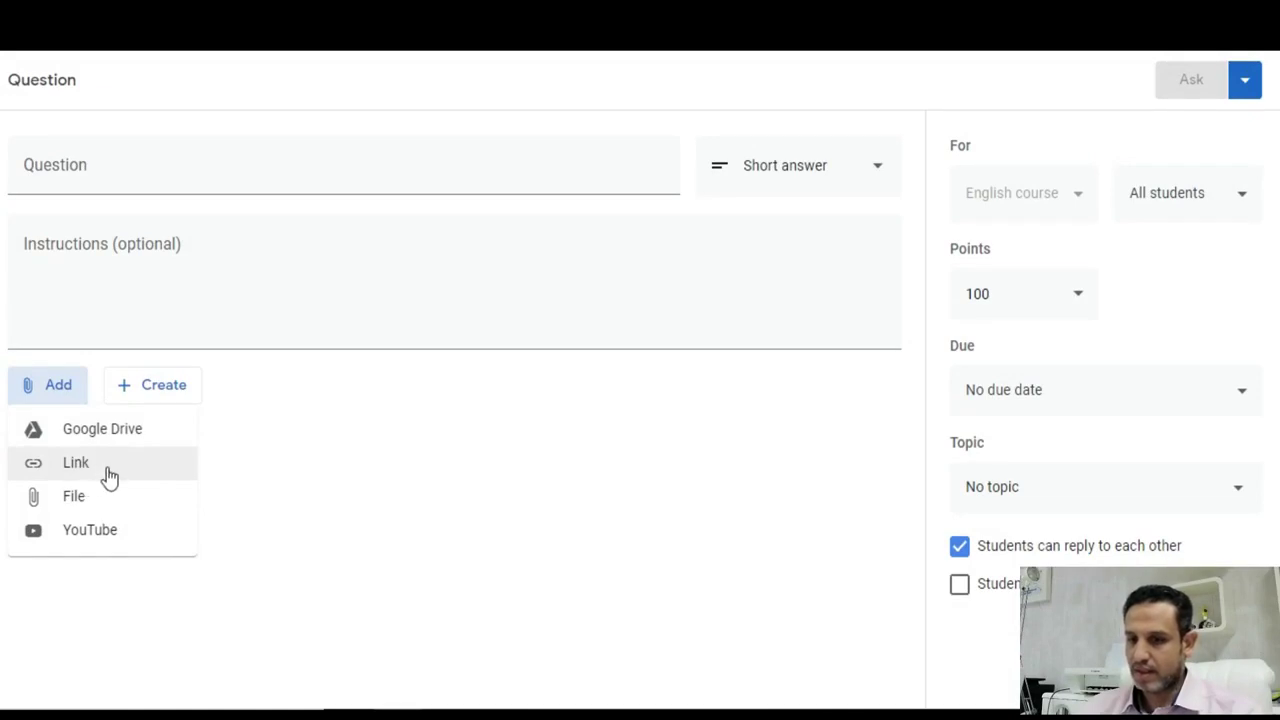
- Search YouTube for 'creatzfun' and attach the third result to the question
left_click(104, 533)
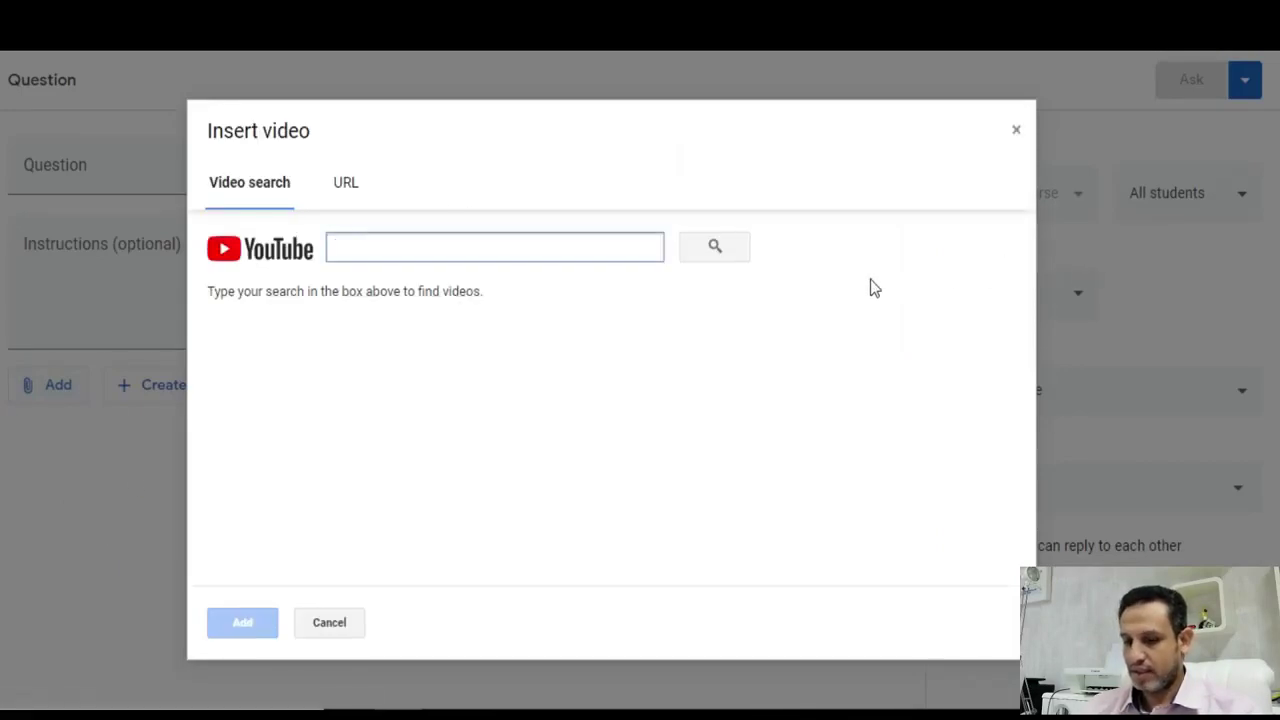
left_click(399, 247)
type("creatzfun")
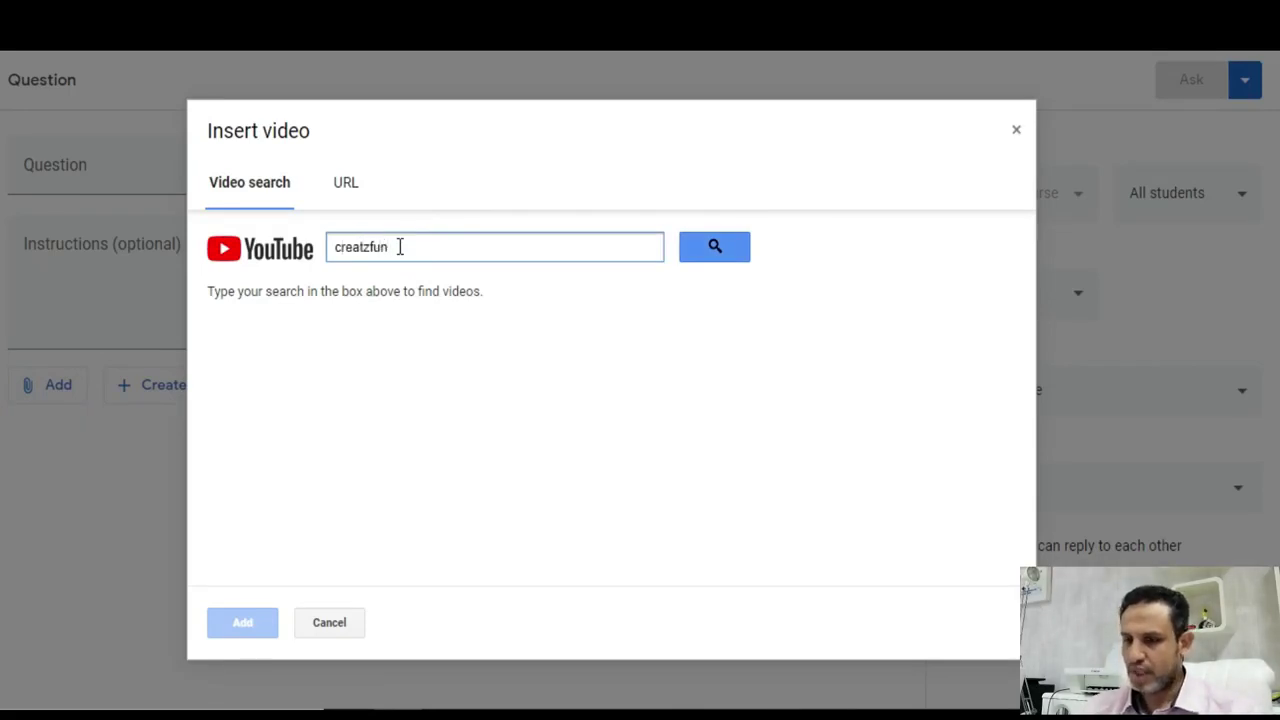
key("Return")
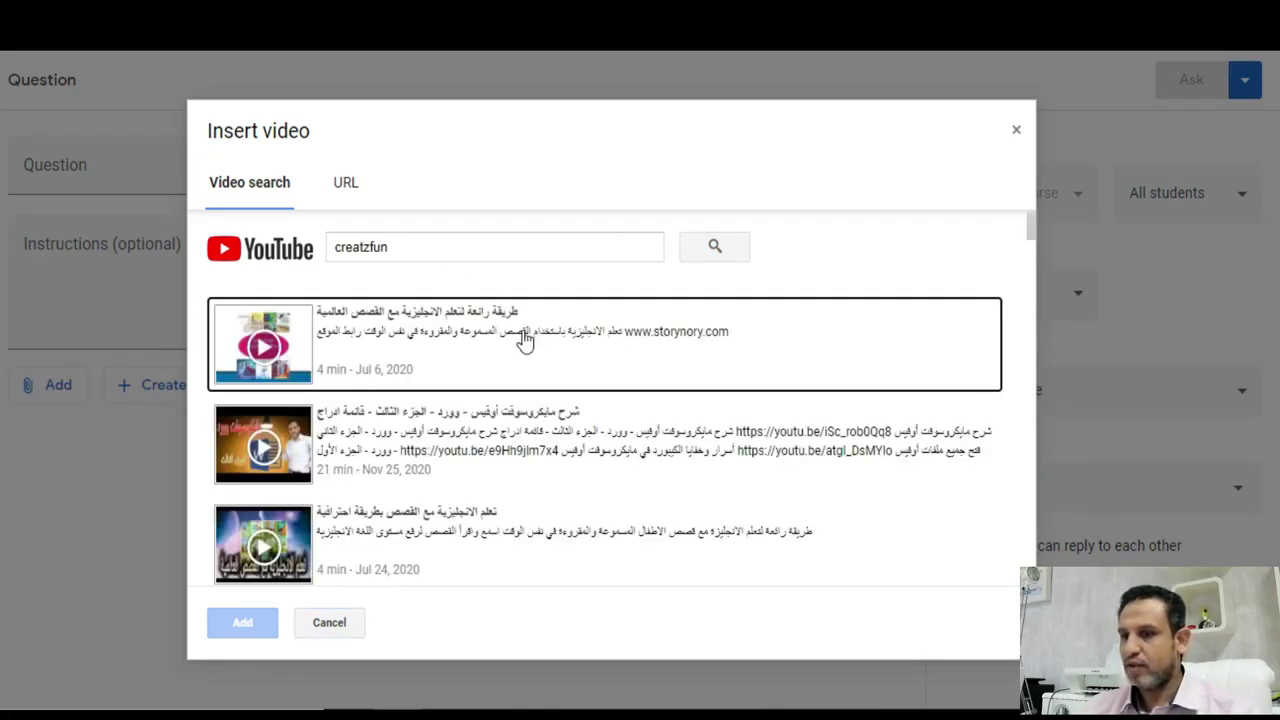
scroll(566, 456, "down", 1)
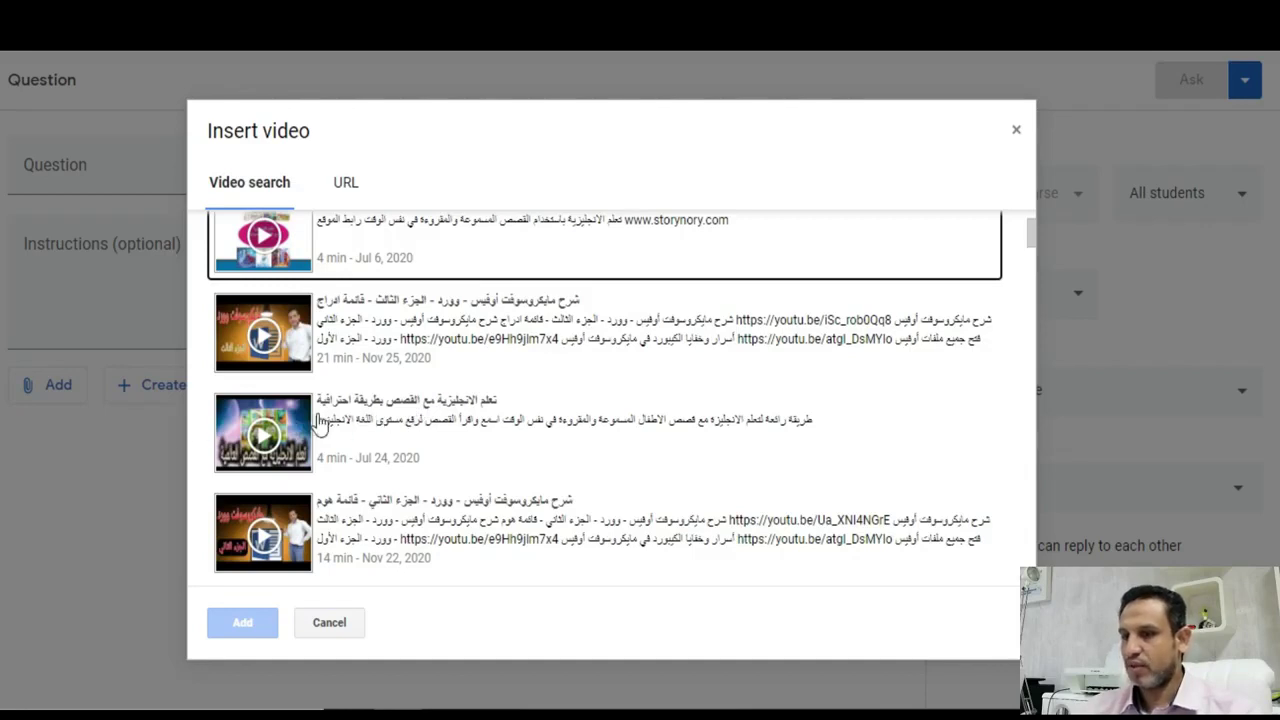
left_click(397, 427)
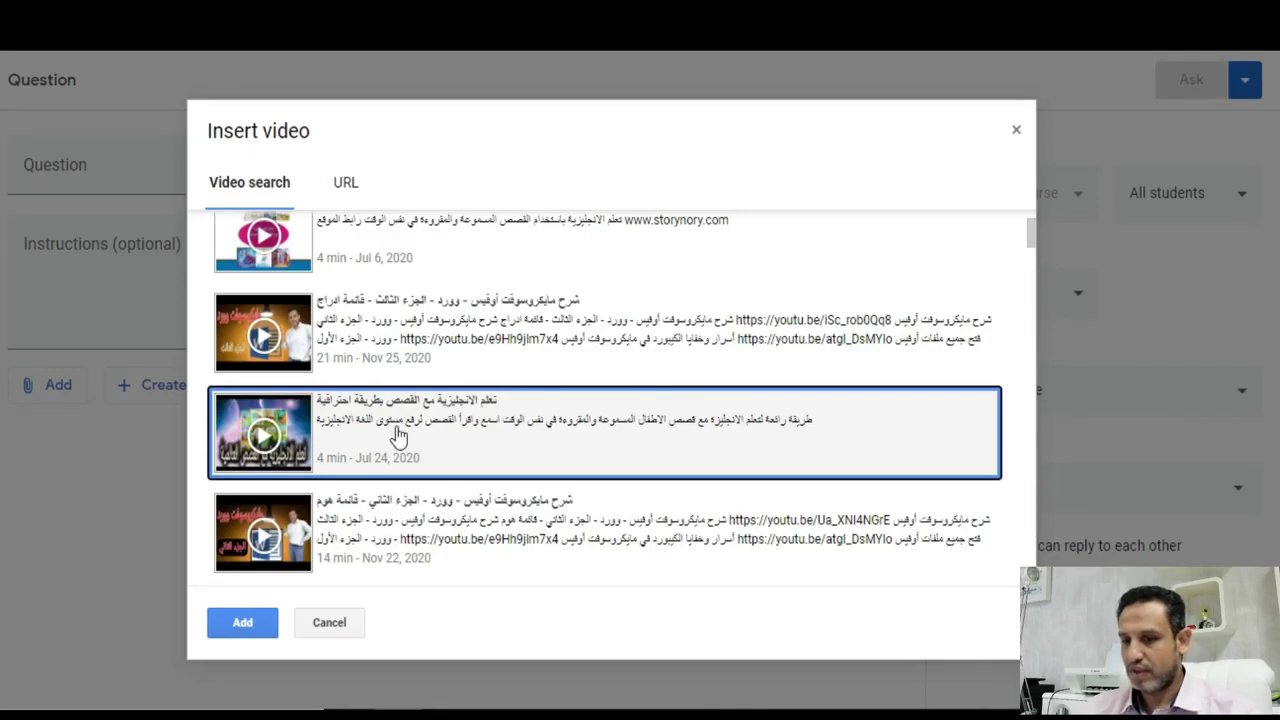
left_click(258, 626)
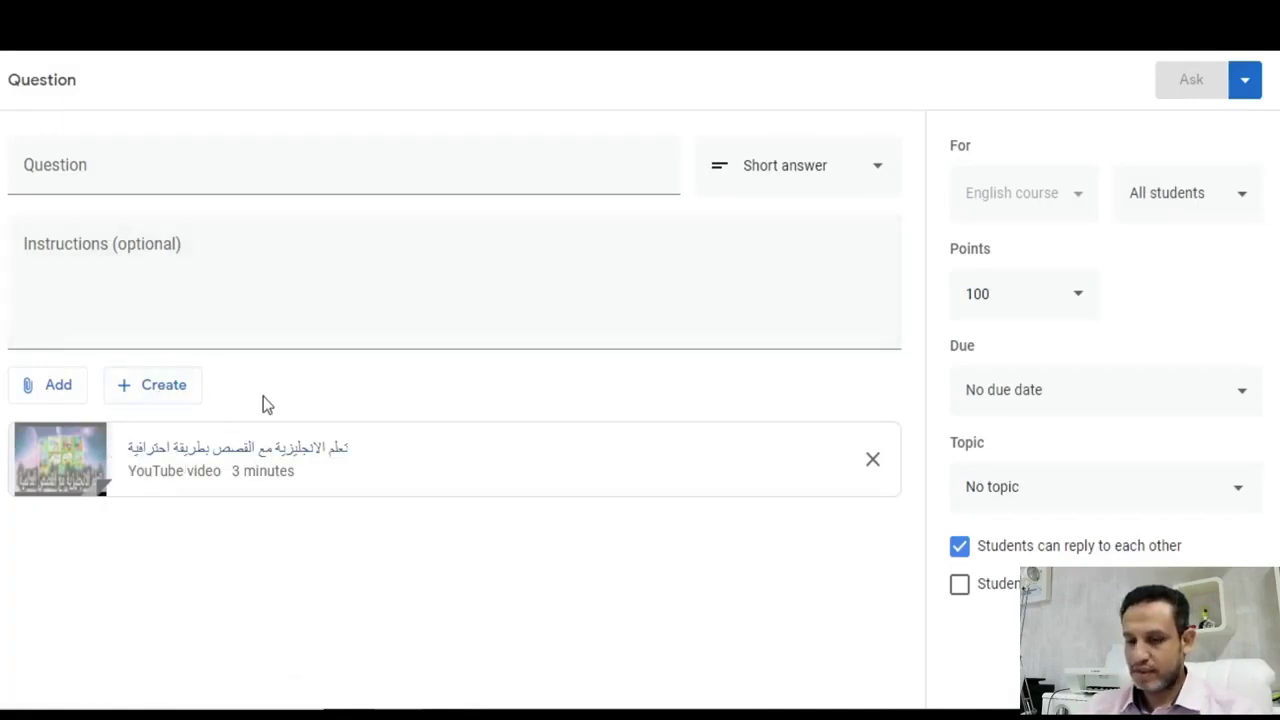
- Title the question 'check this now', add instructions 'please listen to it', and post it
left_click(121, 165)
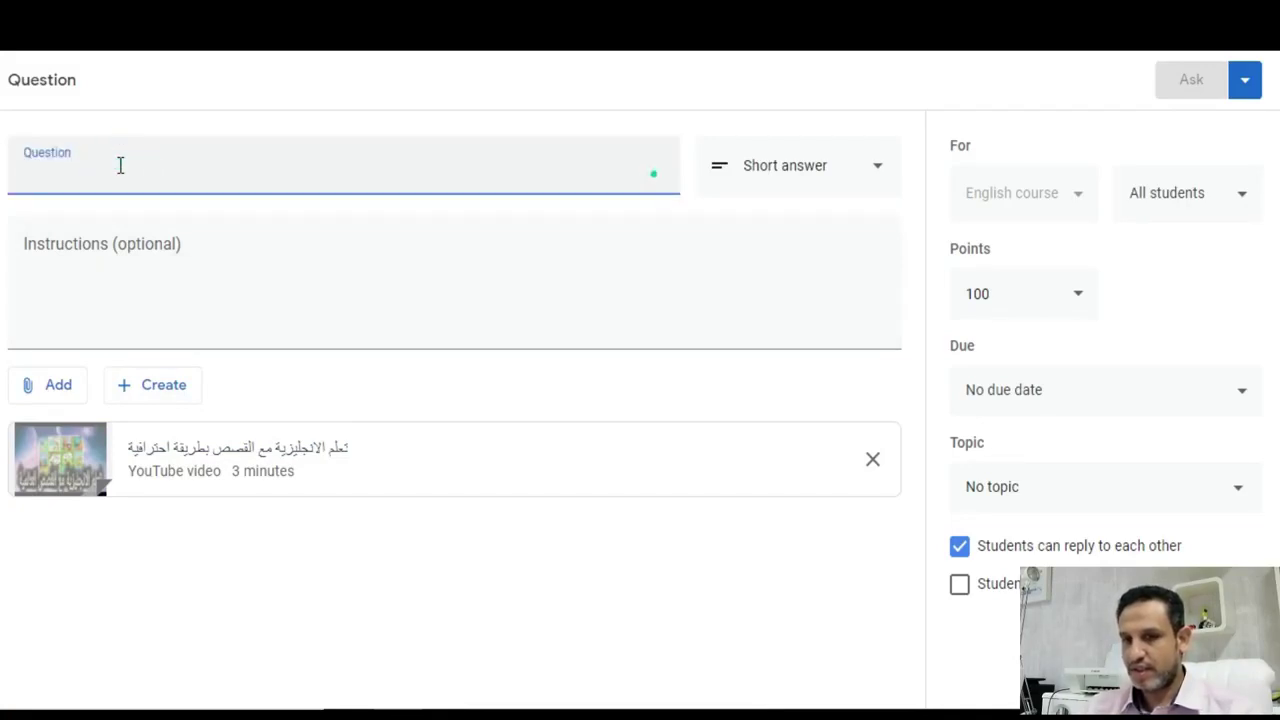
type("check ")
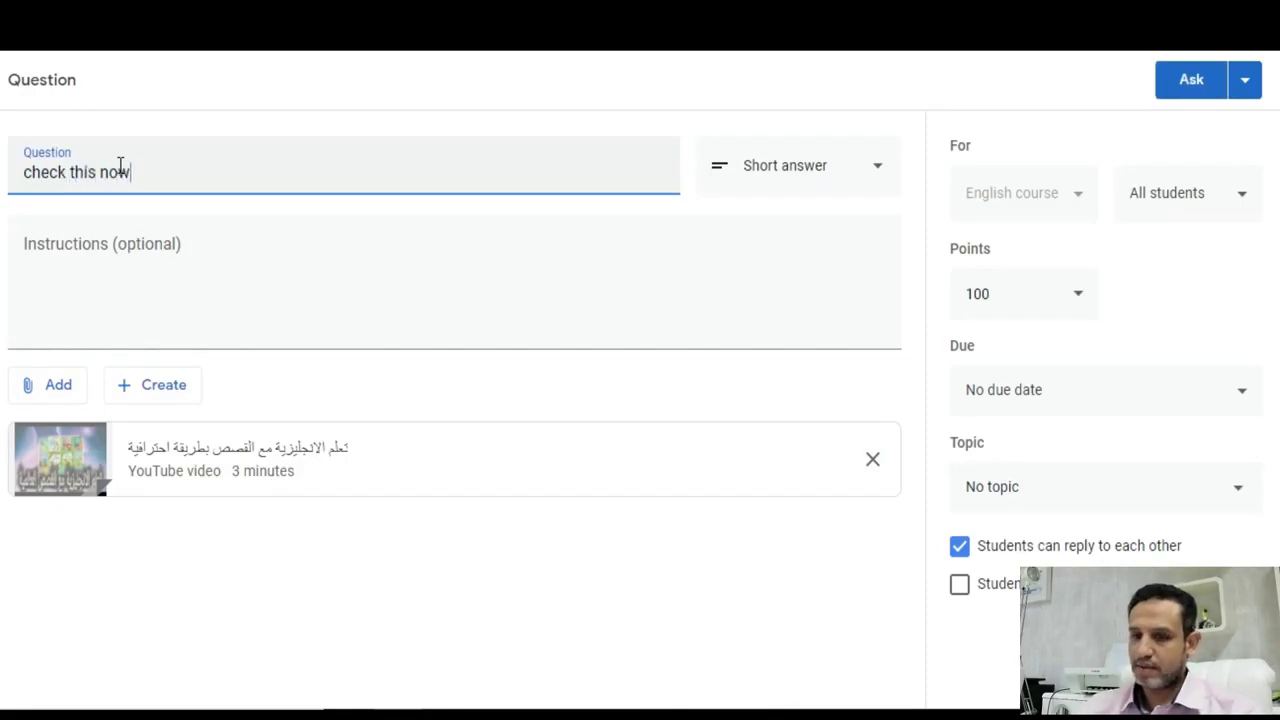
type("this now")
left_click(157, 249)
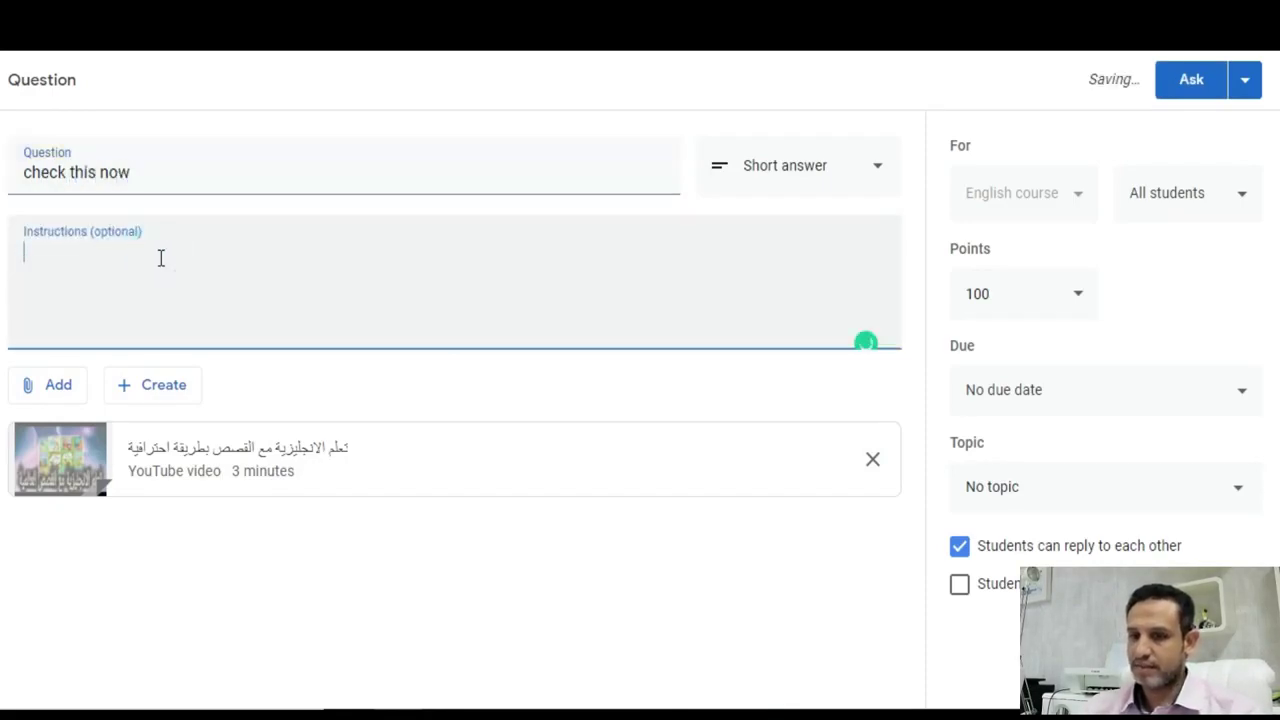
type("please listen to it")
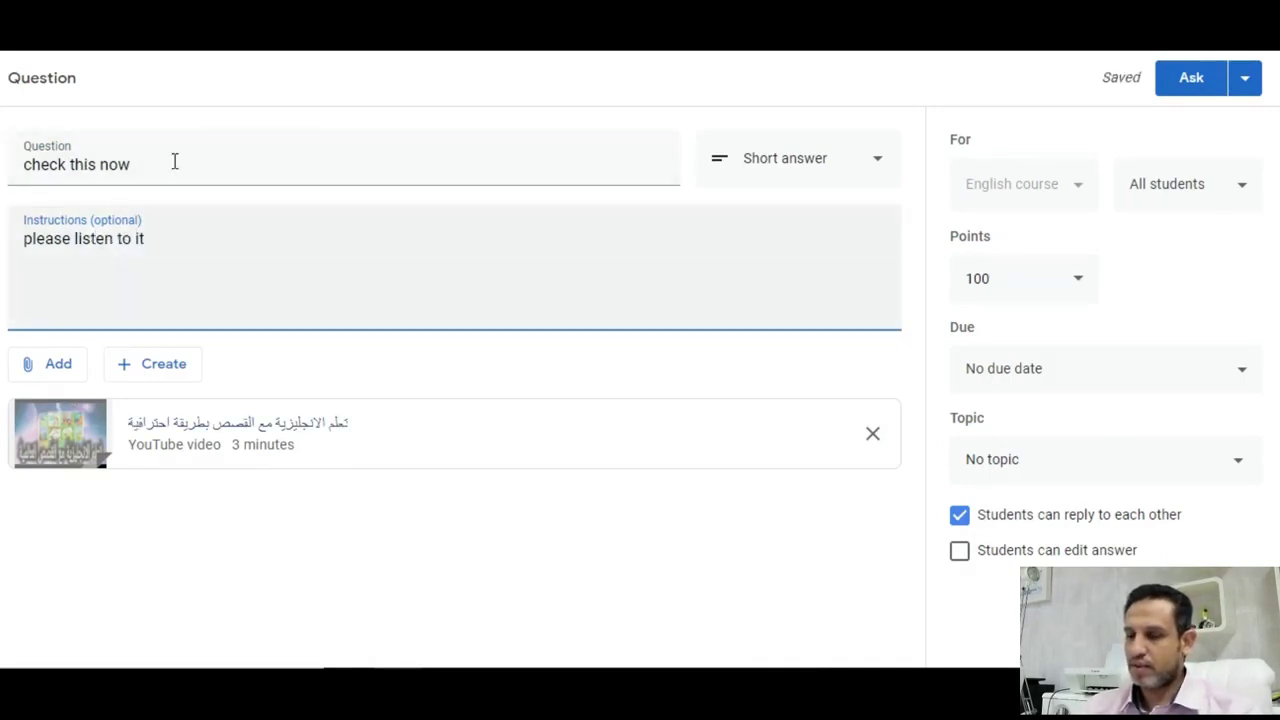
left_click(213, 252)
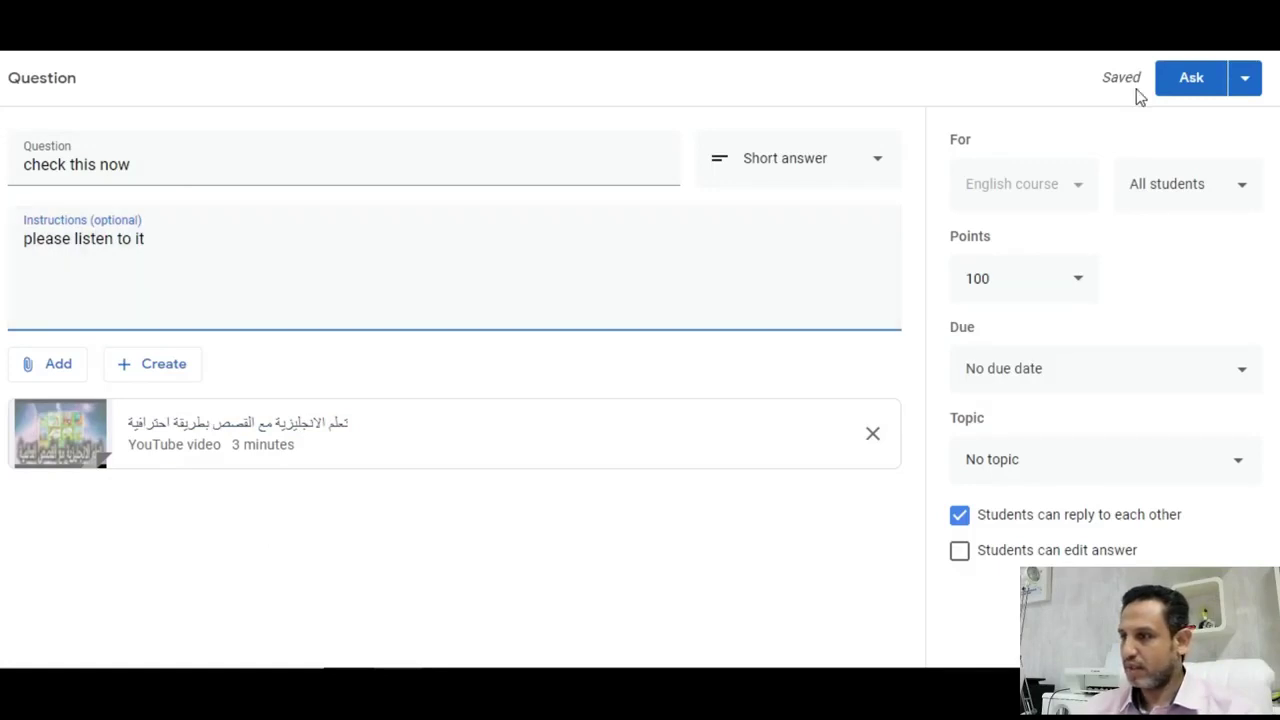
left_click(1181, 88)
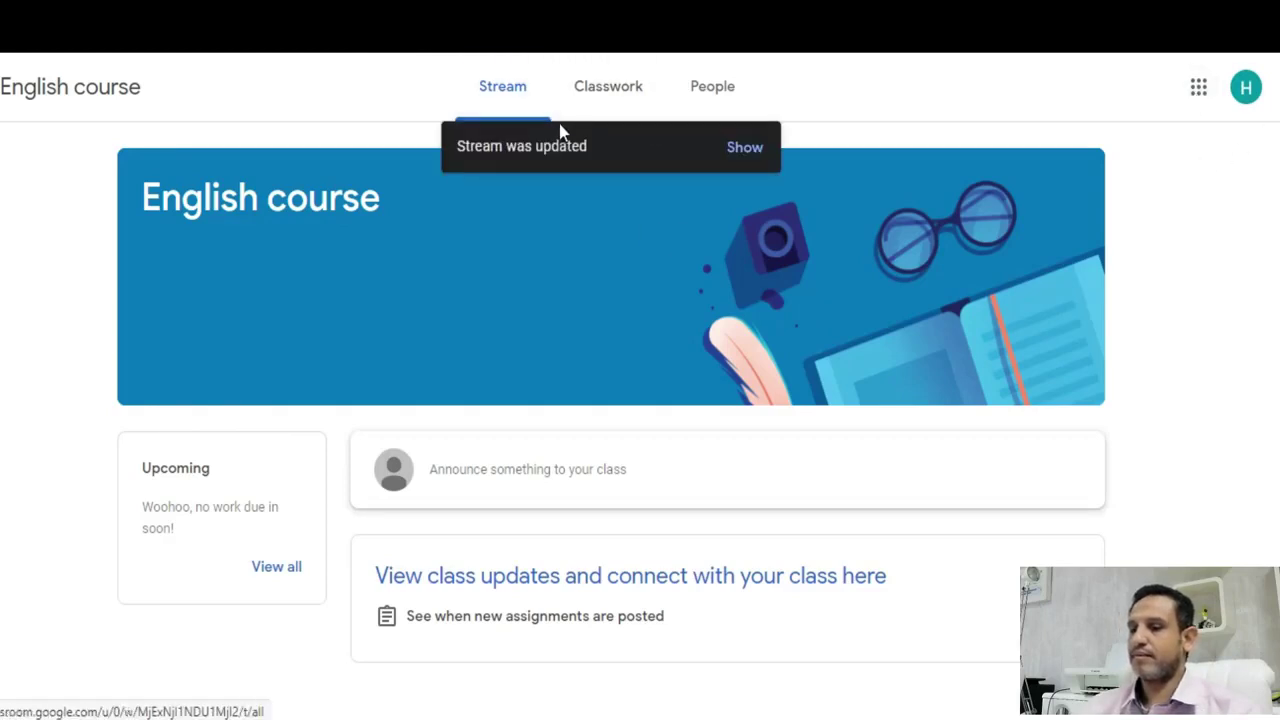
- Load the new posts into the stream and open the 'check this now' question
left_click(745, 148)
scroll(781, 360, "down", 2)
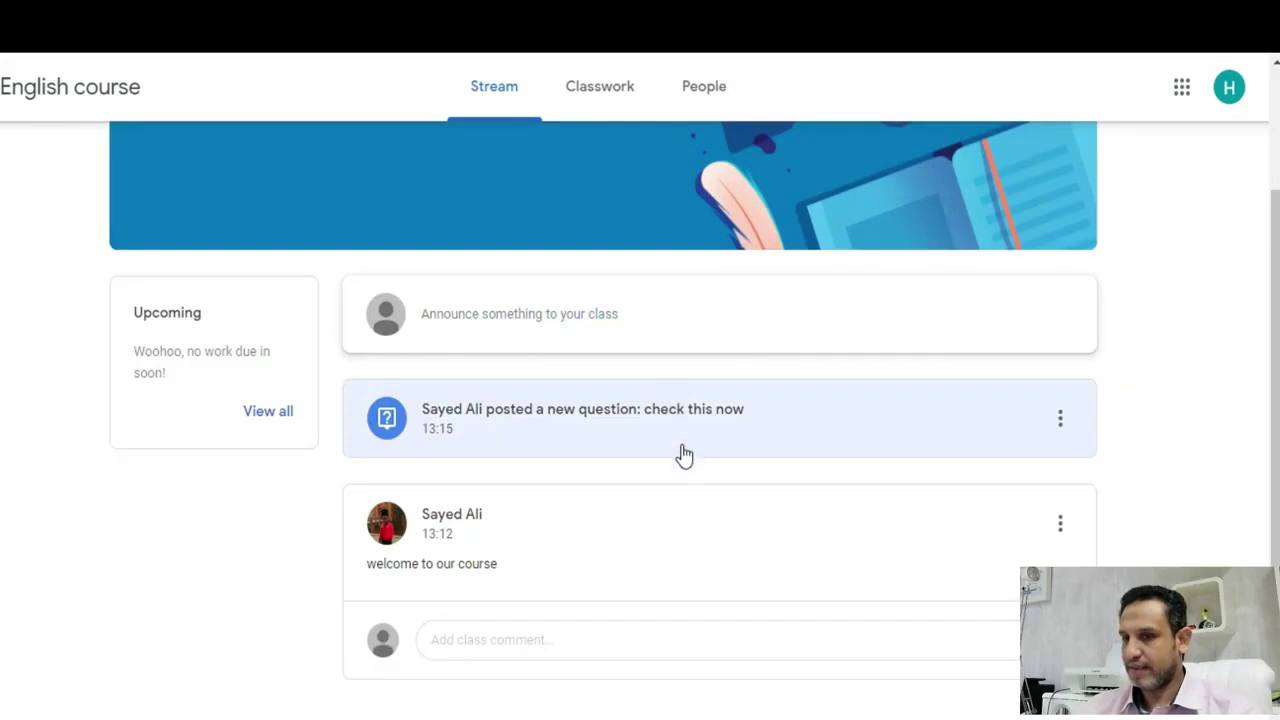
left_click(470, 423)
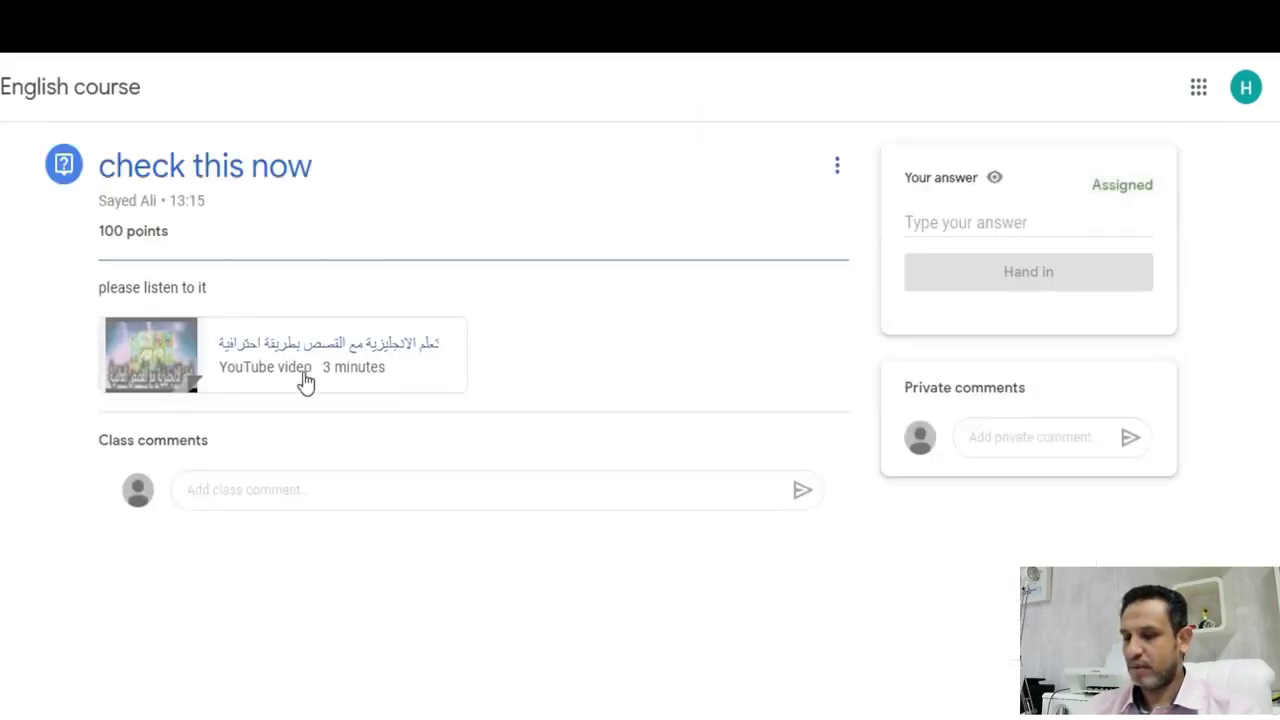
- Play the attached video, skip ahead past 1:08, close it, and return to Stream
left_click(155, 362)
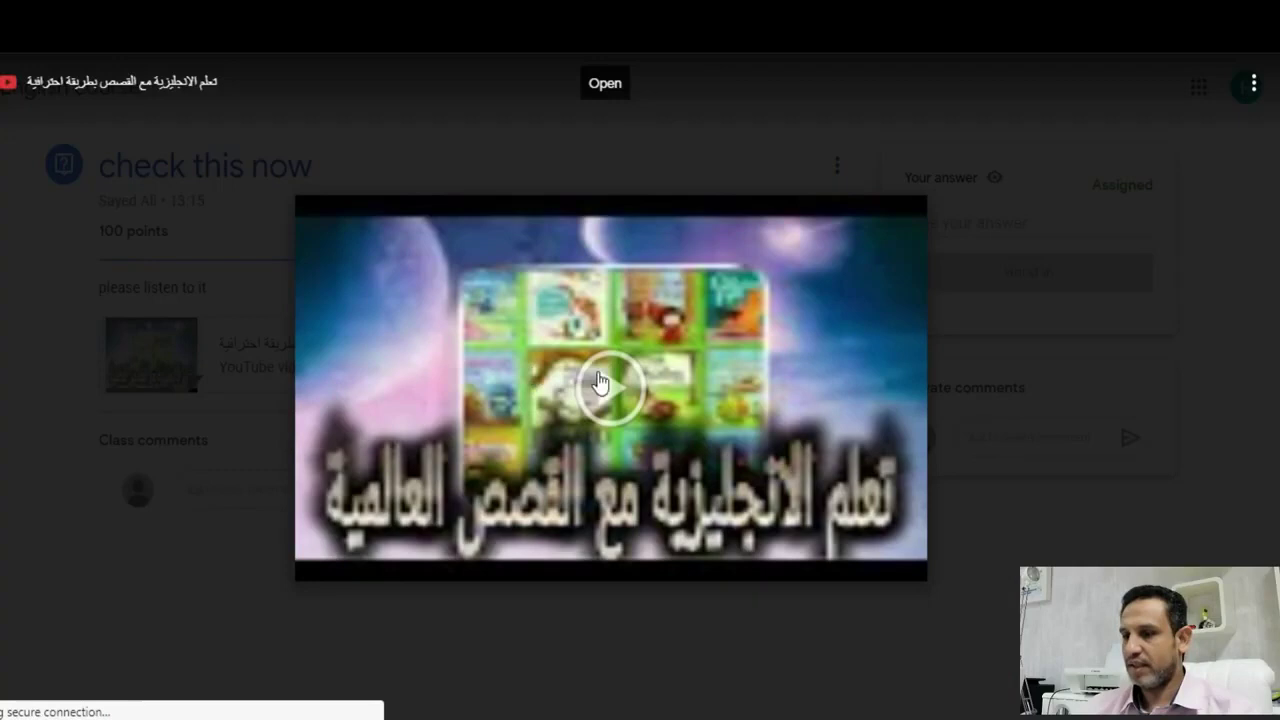
left_click(606, 385)
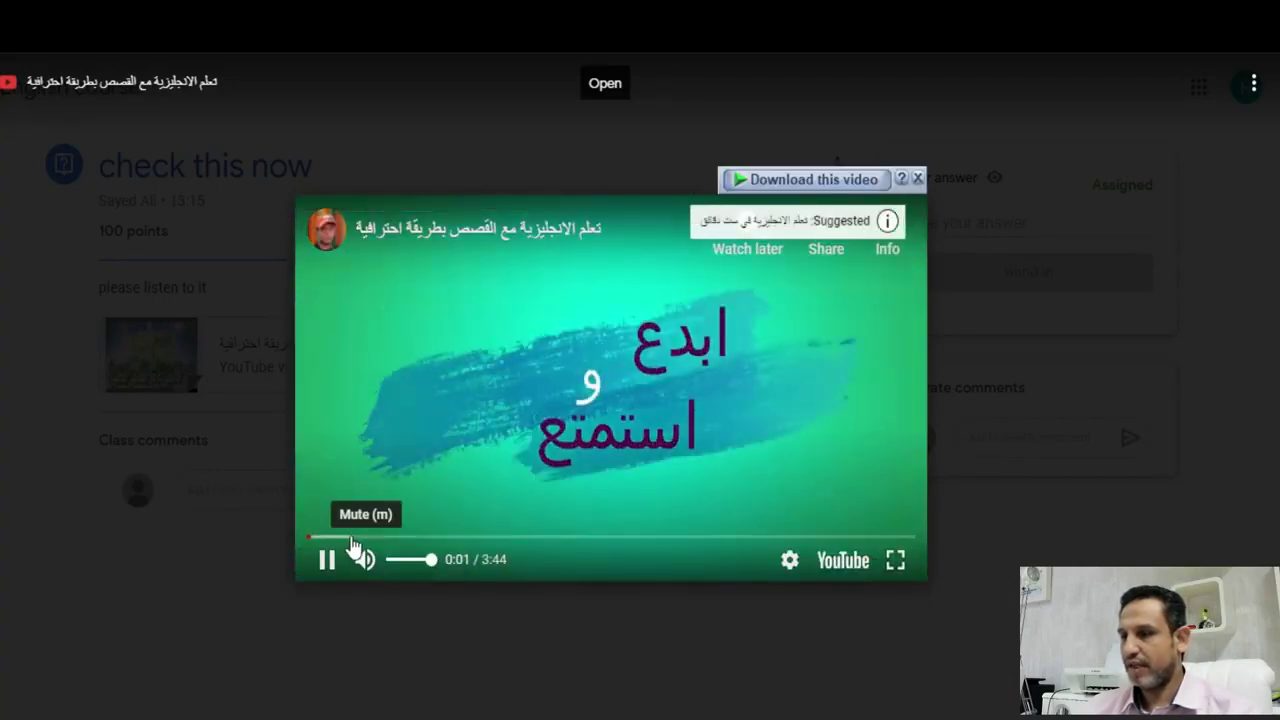
left_click_drag(355, 537, 505, 538)
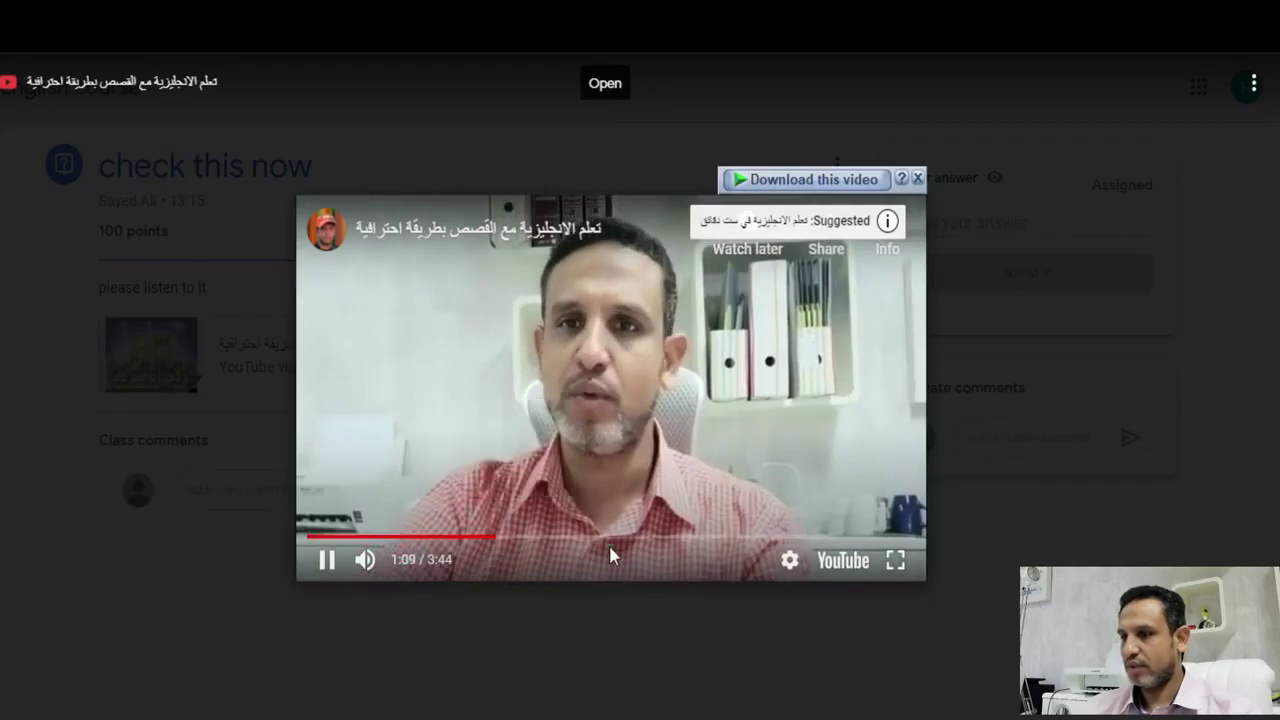
left_click(678, 537)
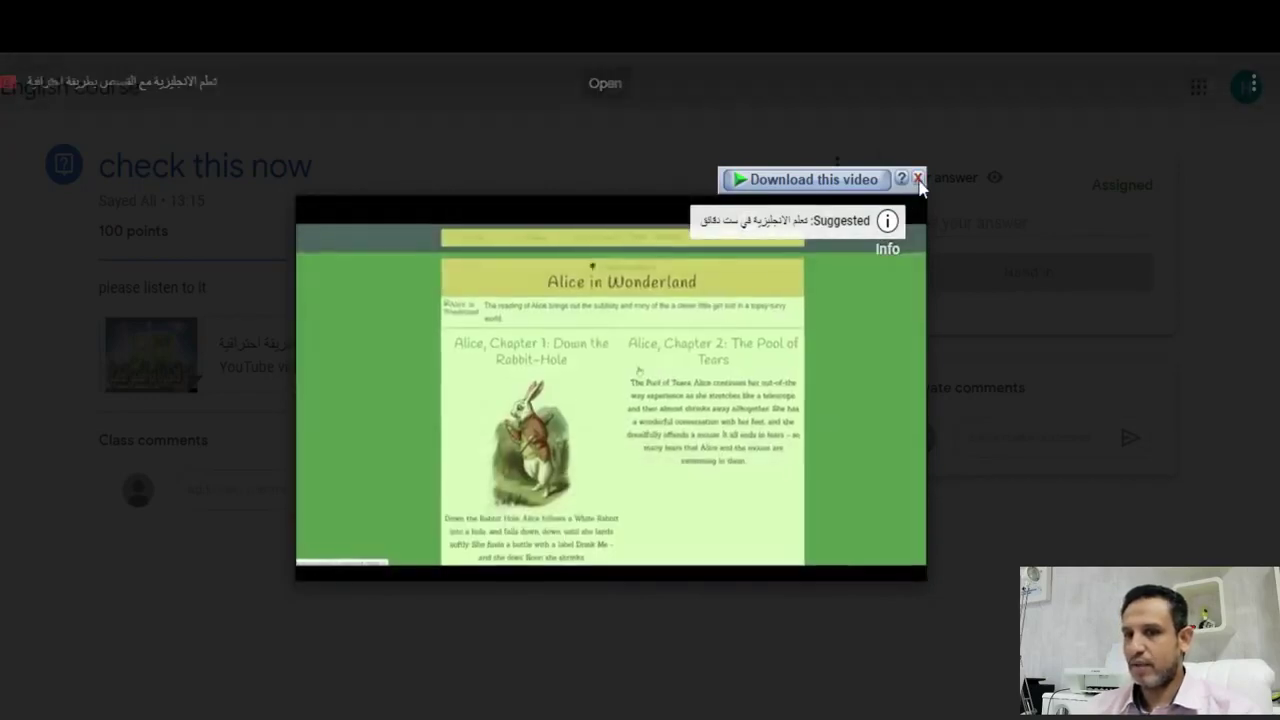
left_click(1057, 288)
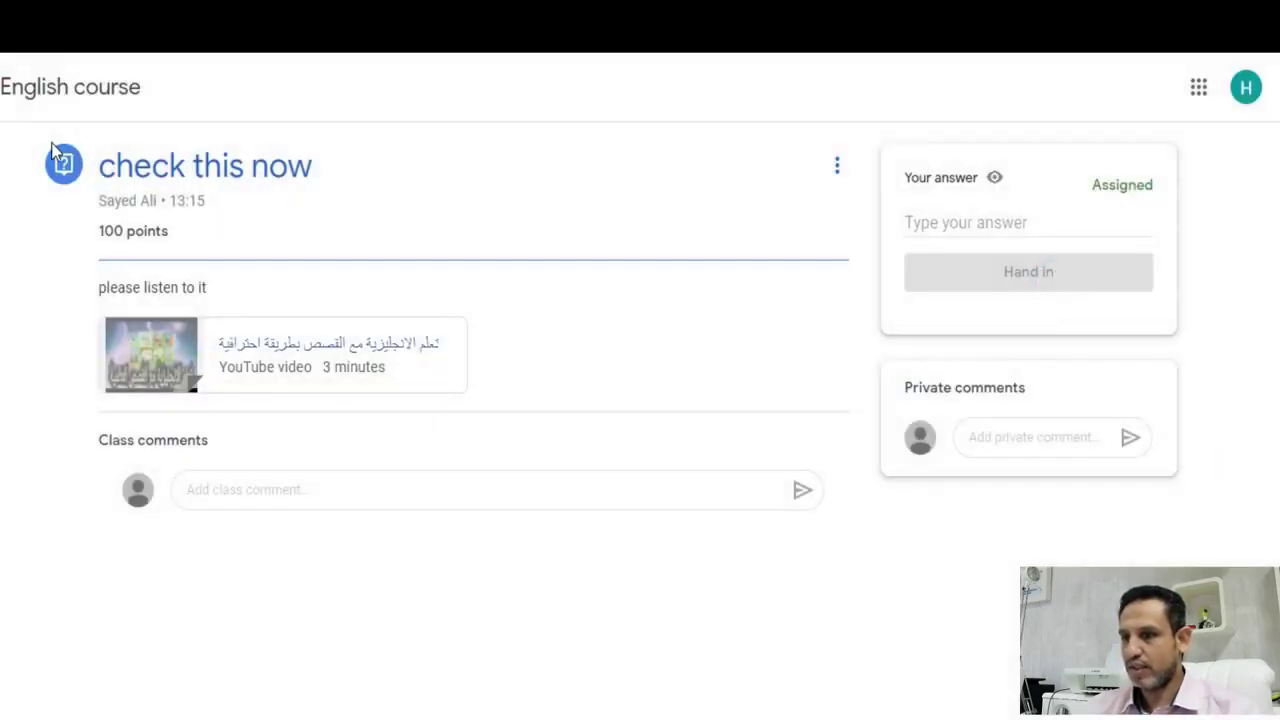
key("alt+Left")
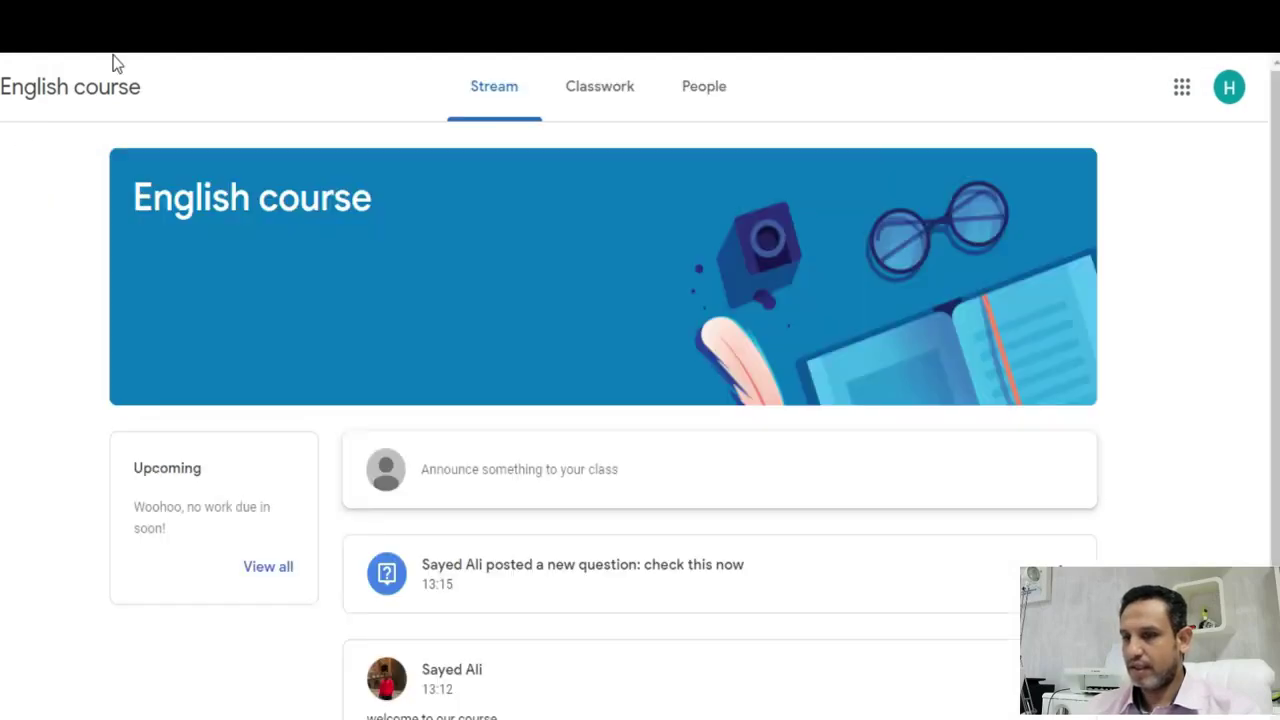
- On the teacher's English Classwork page, bring up the Create menu of item types
left_click(622, 92)
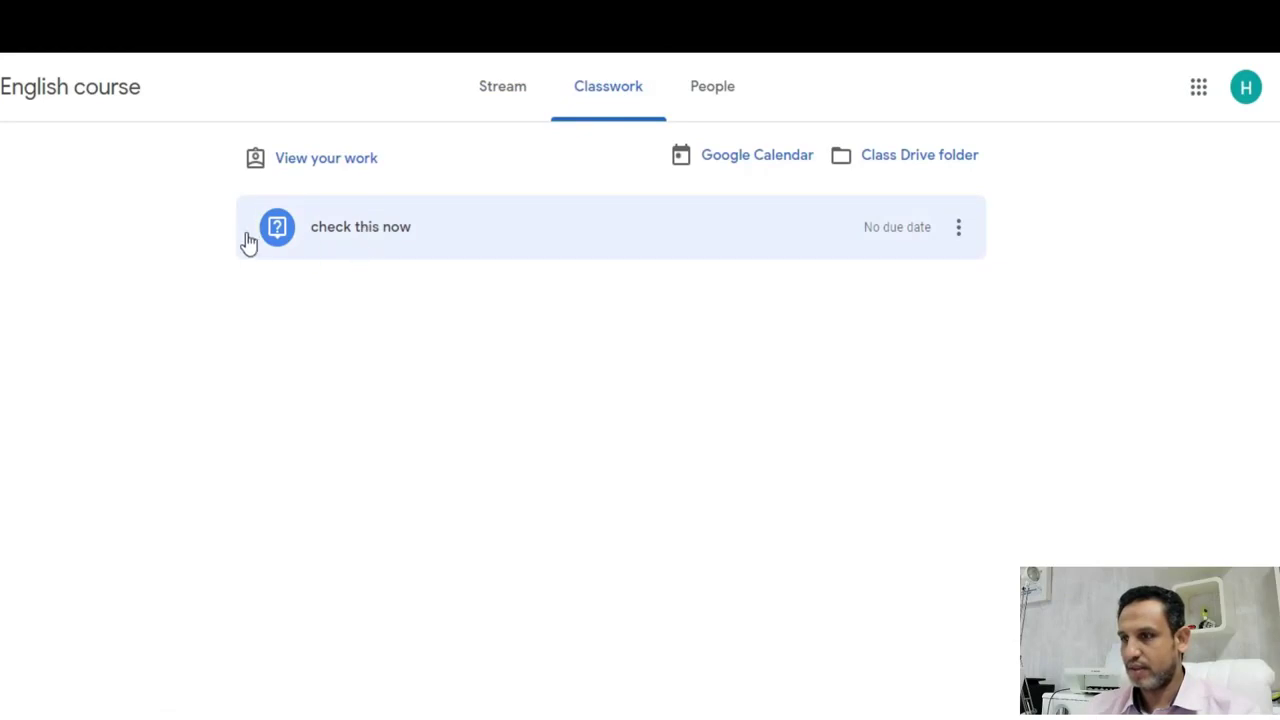
key("alt+Tab")
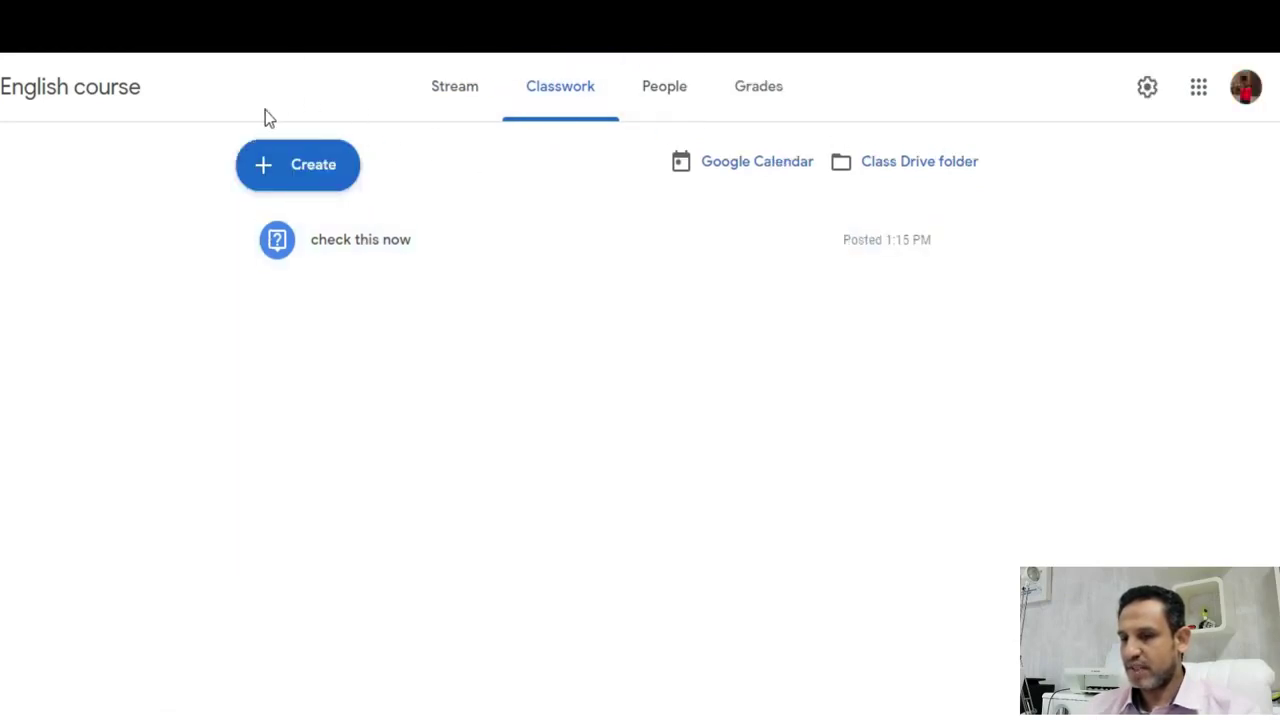
left_click(300, 170)
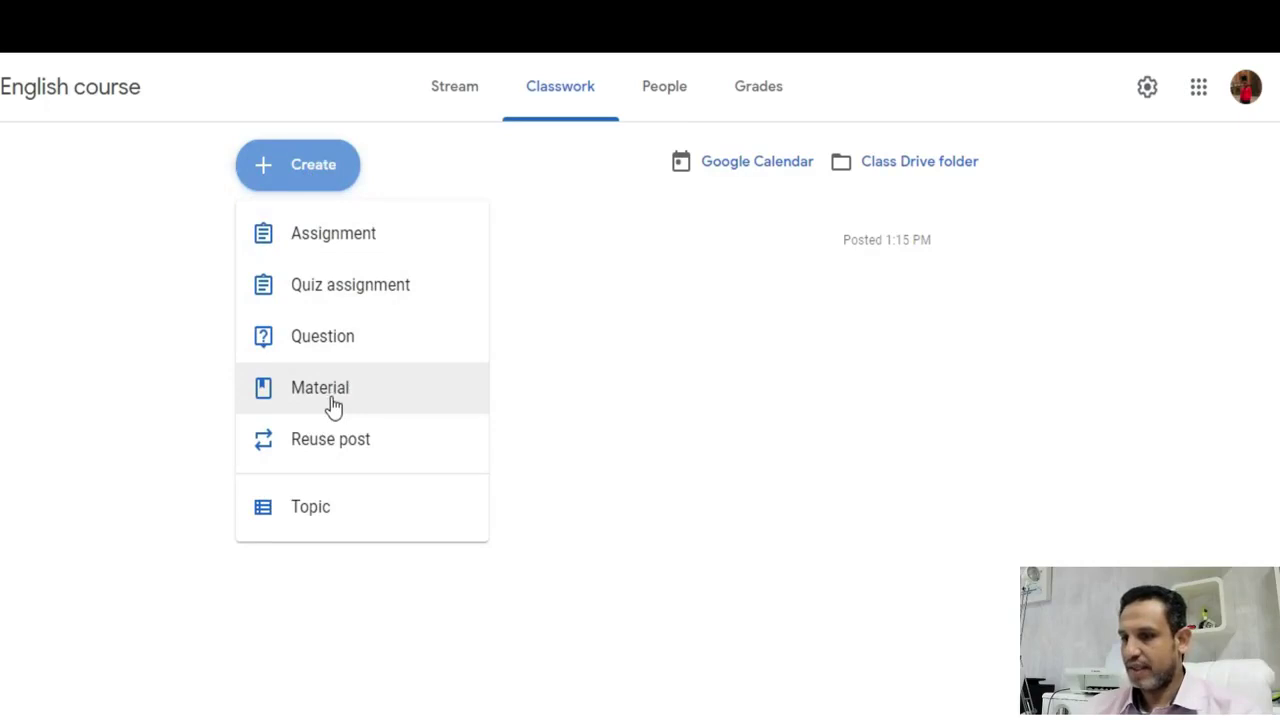
- Create a new Classwork topic named 'audiobook', then return to all topics
left_click(318, 520)
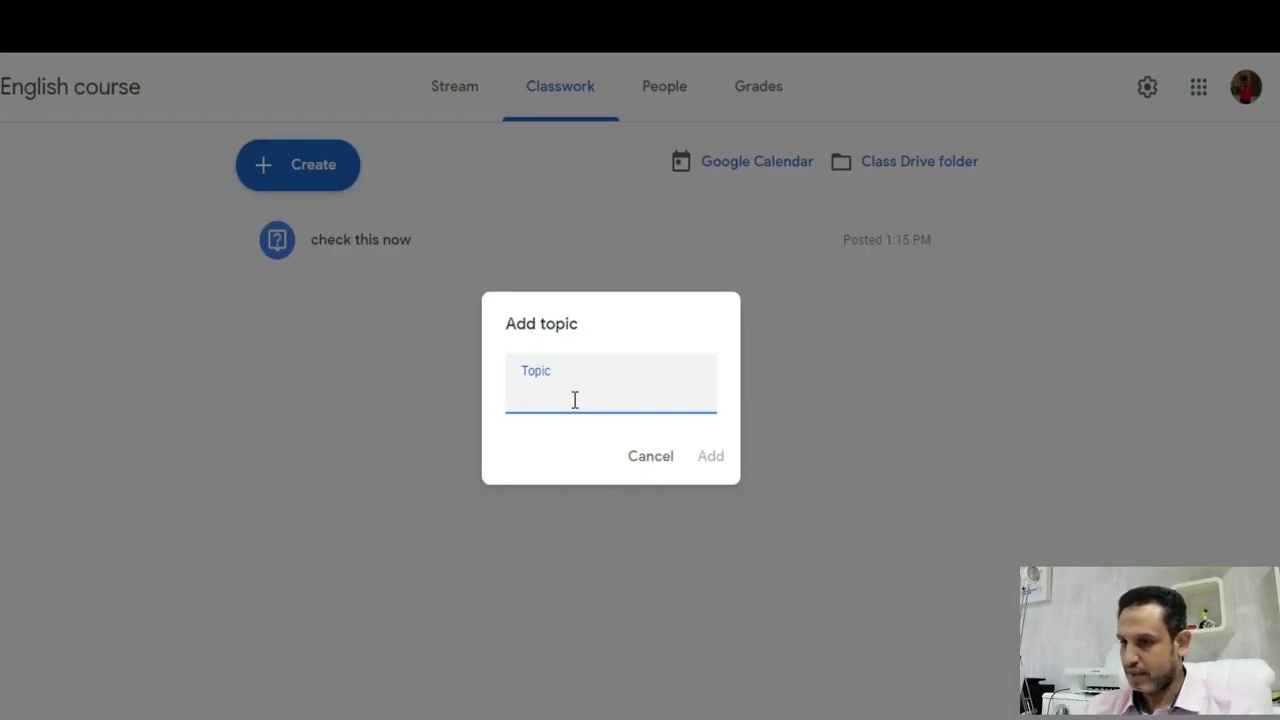
type("audiobook")
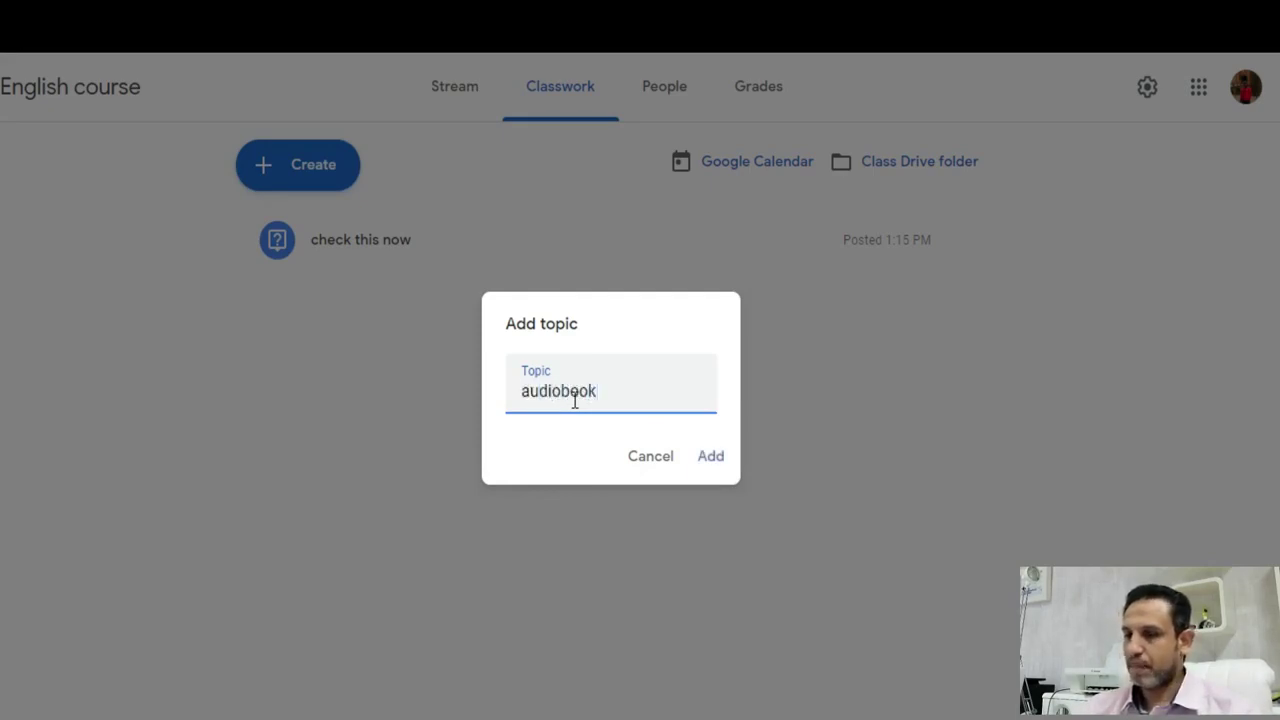
left_click(709, 457)
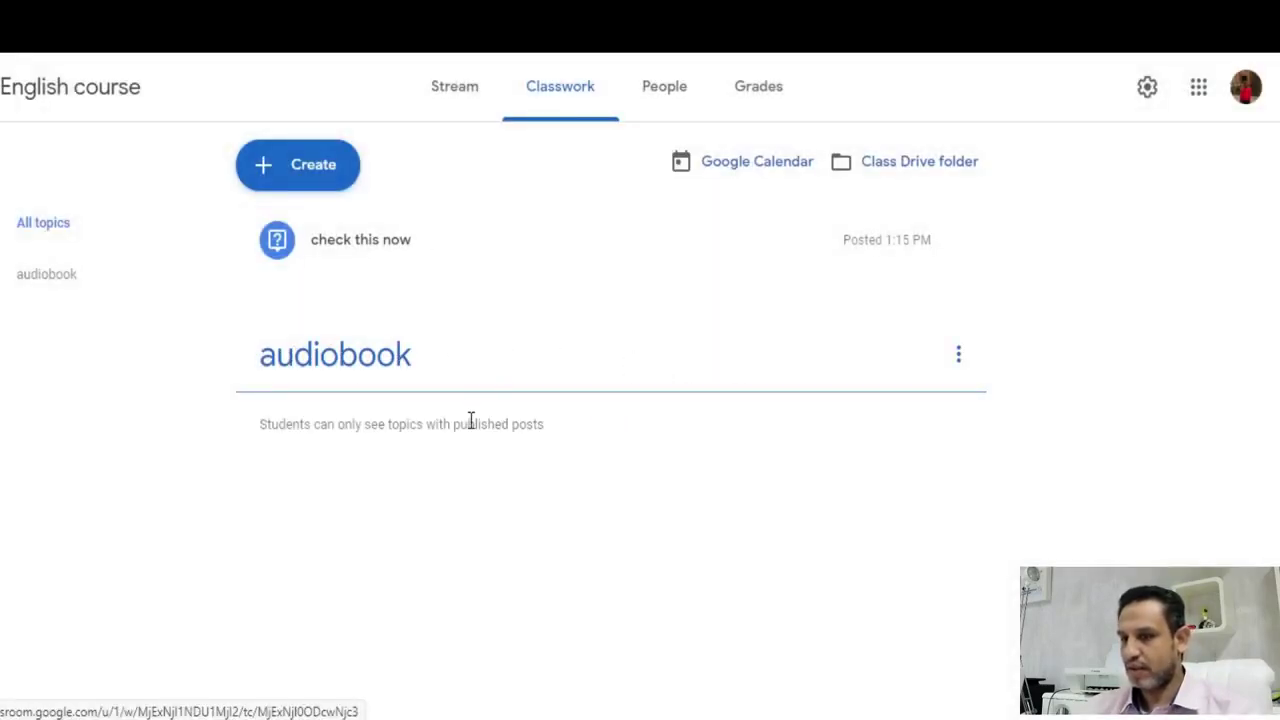
left_click(430, 360)
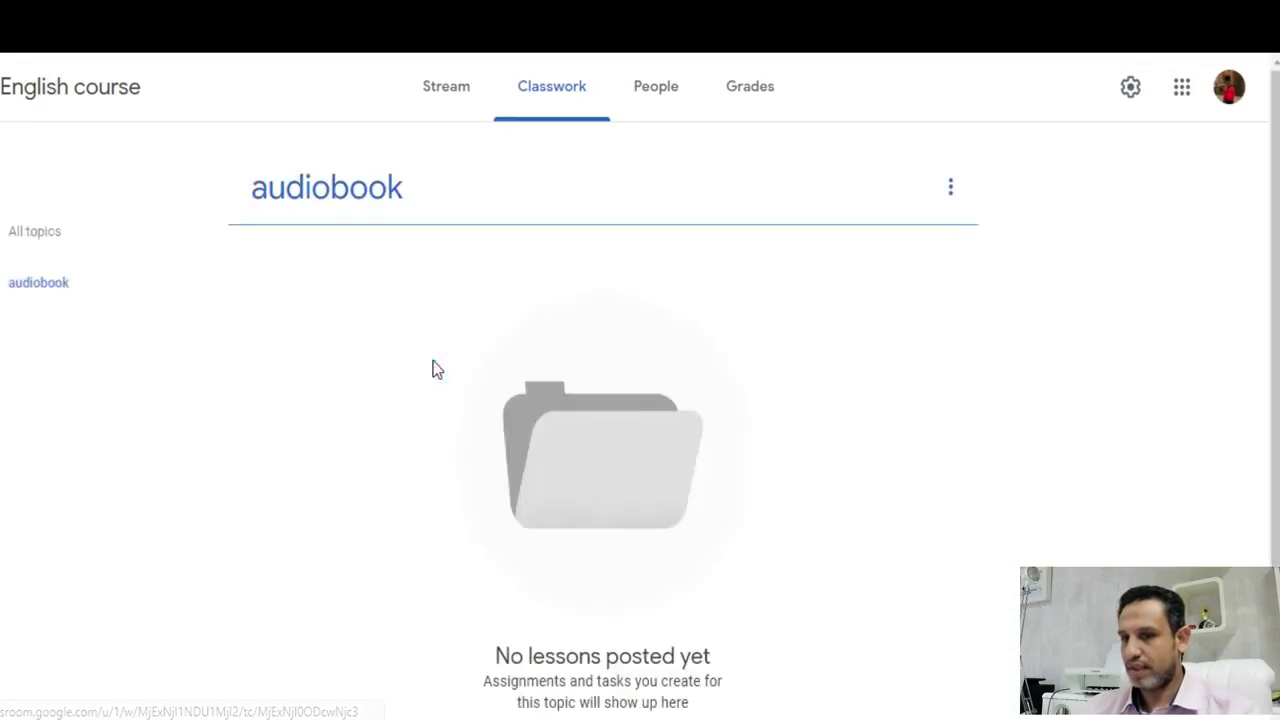
left_click(600, 463)
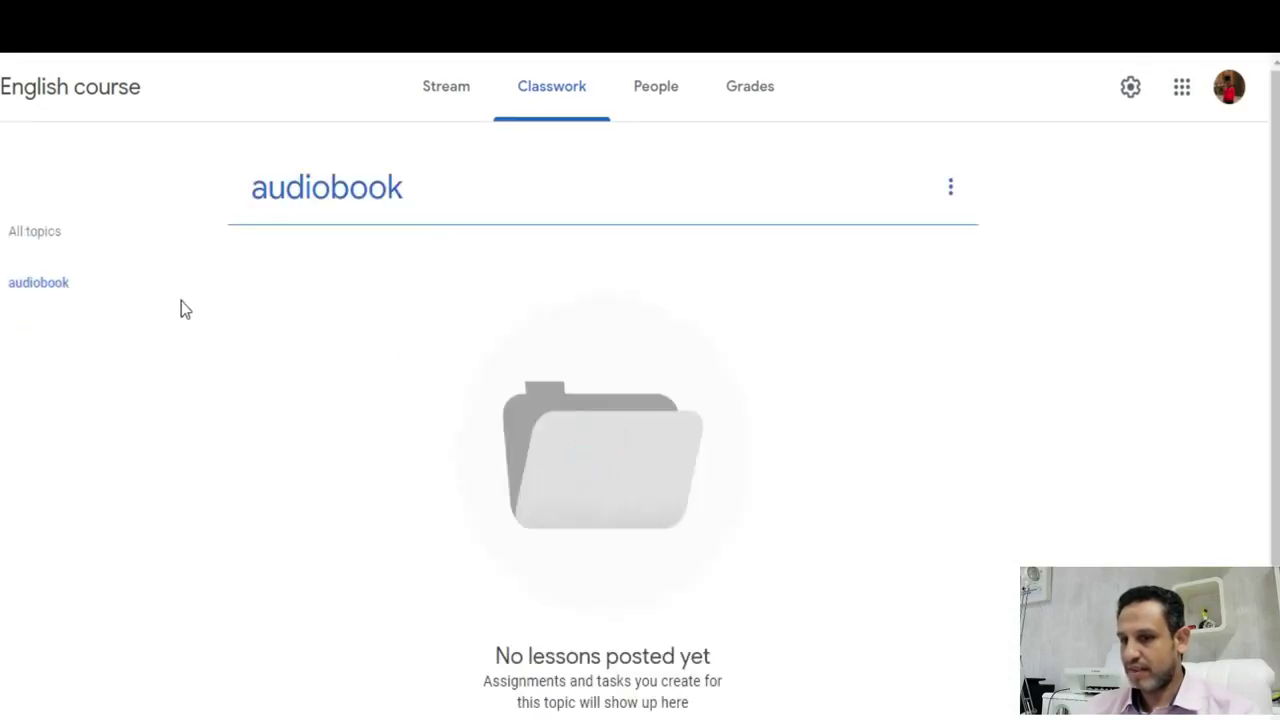
left_click(58, 246)
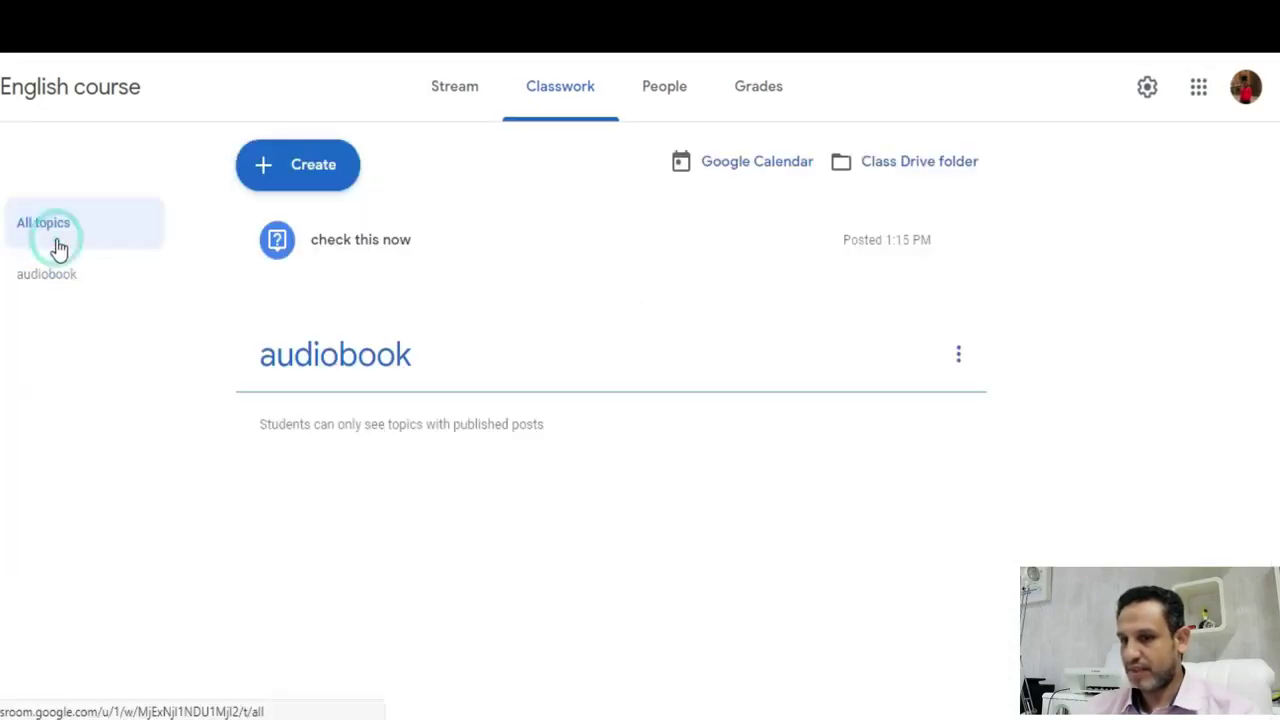
- Start a new Material post and type 'audiobook' as its title
left_click(298, 172)
left_click(312, 400)
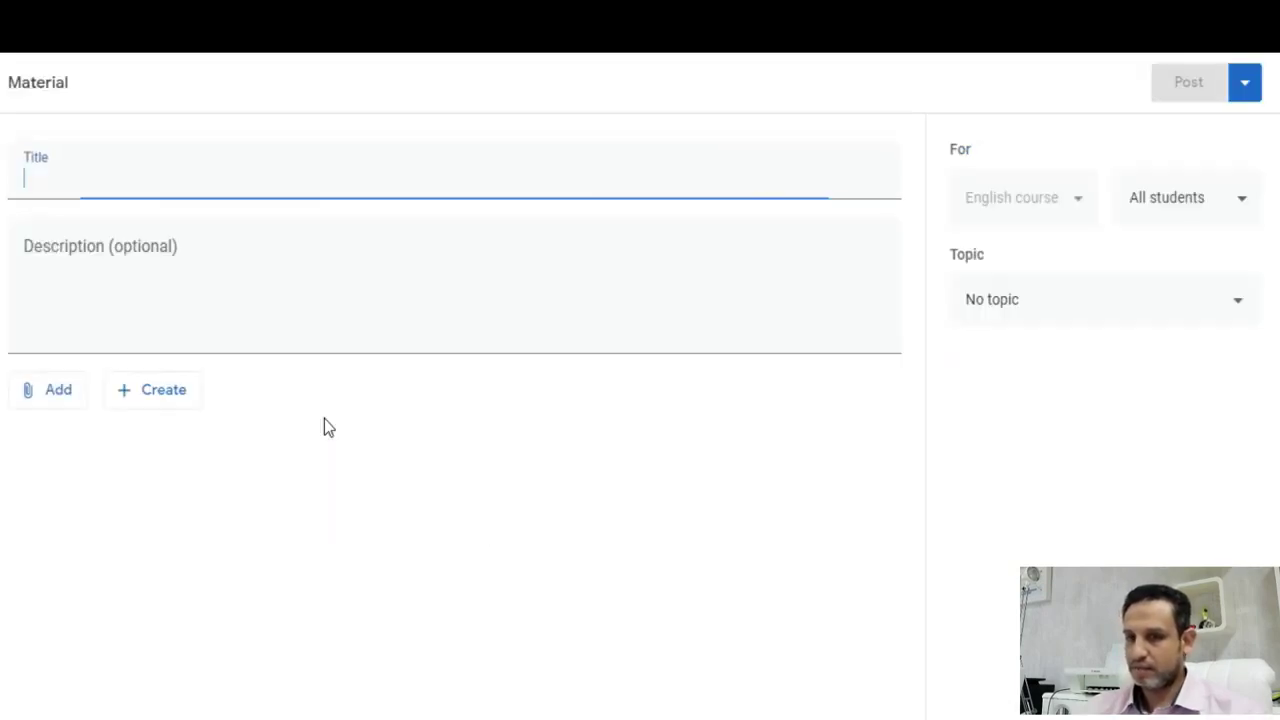
left_click(78, 179)
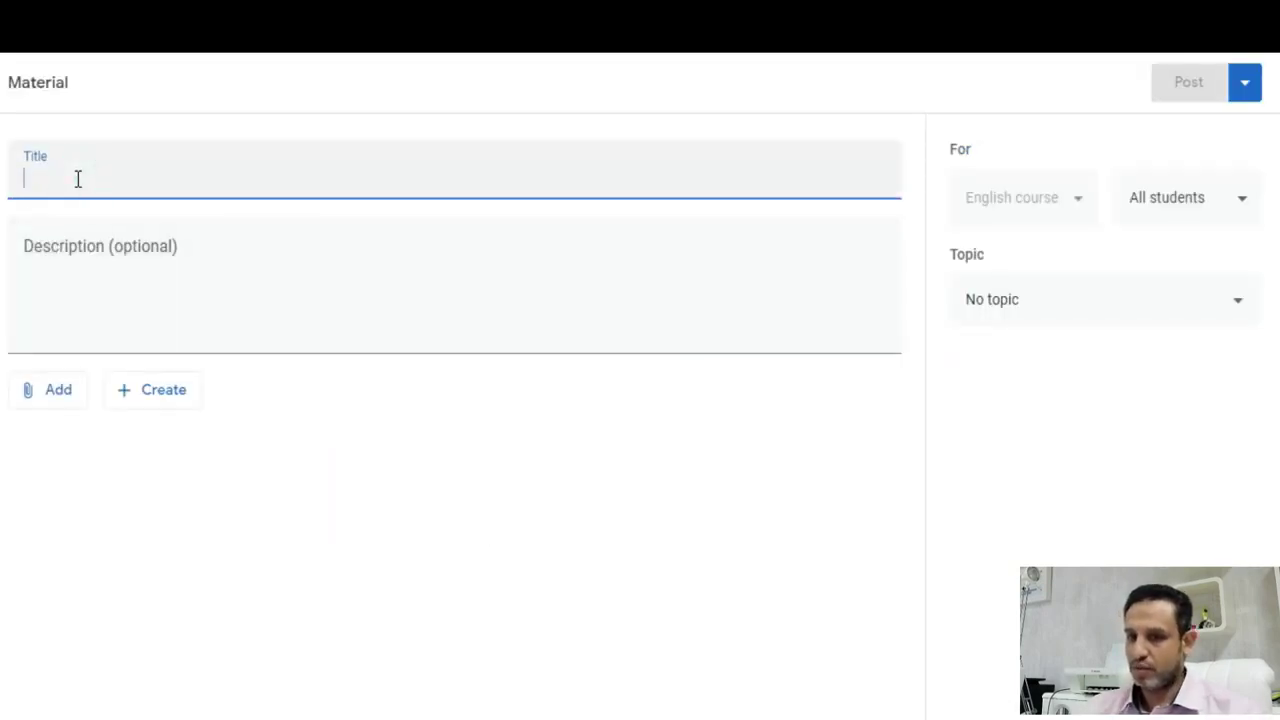
type("audiobo")
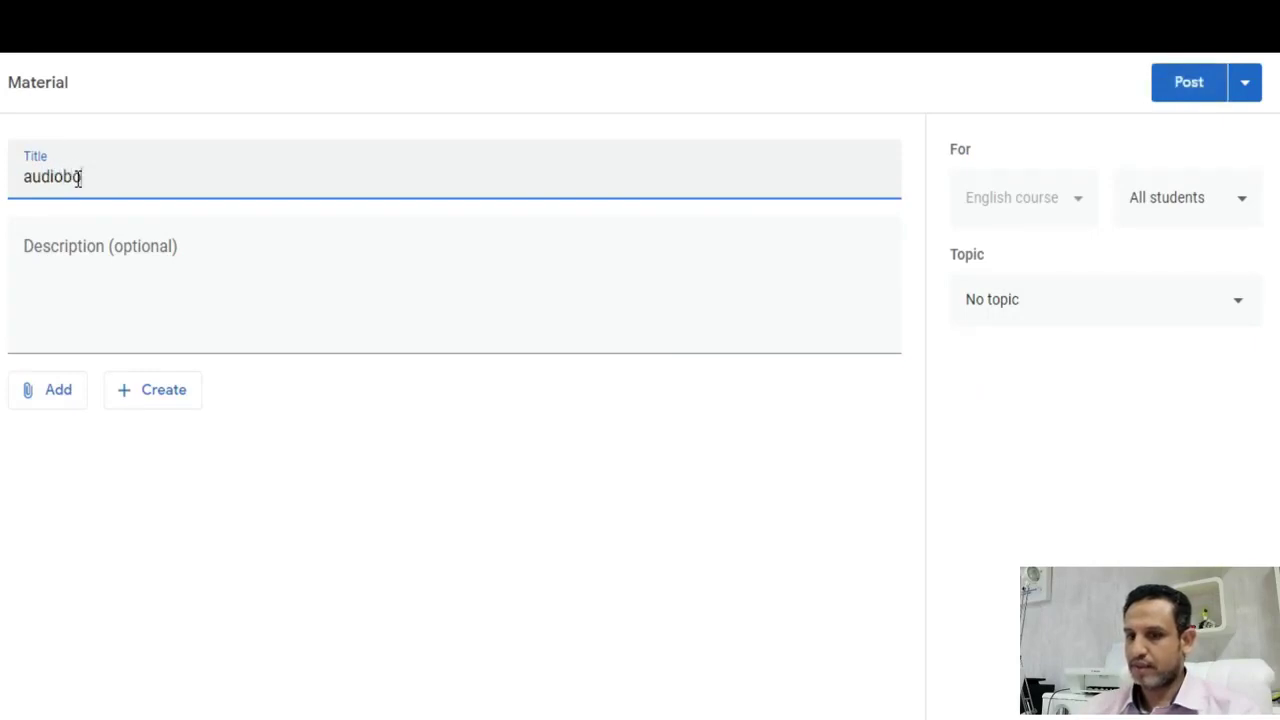
- Search YouTube for 'creatzfun' and attach the 6-minute English-learning audiobooks video
left_click(89, 283)
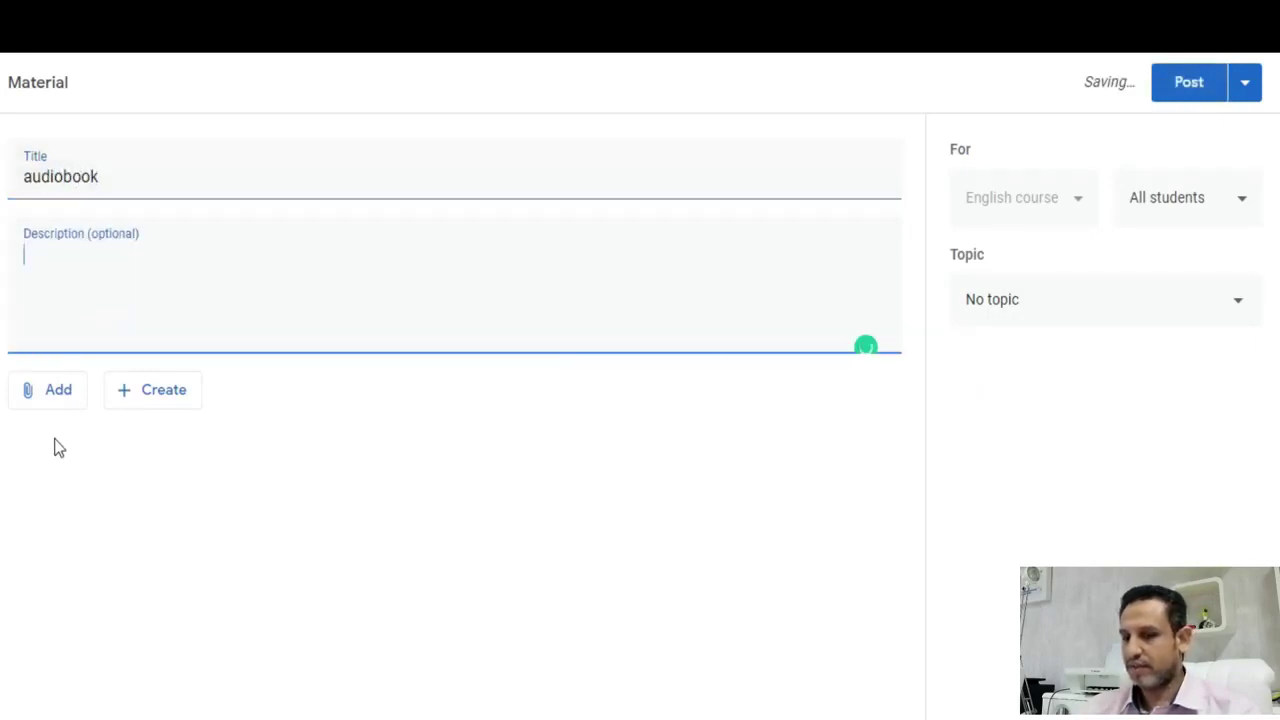
left_click(49, 412)
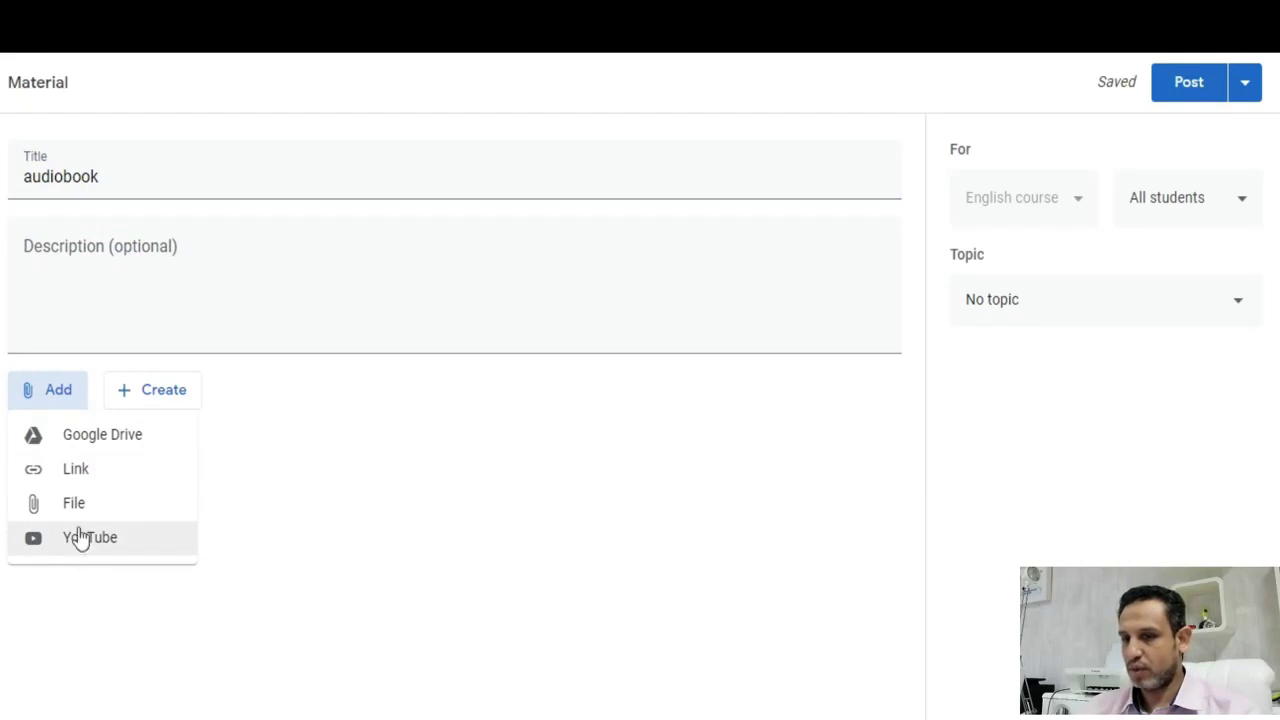
left_click(93, 544)
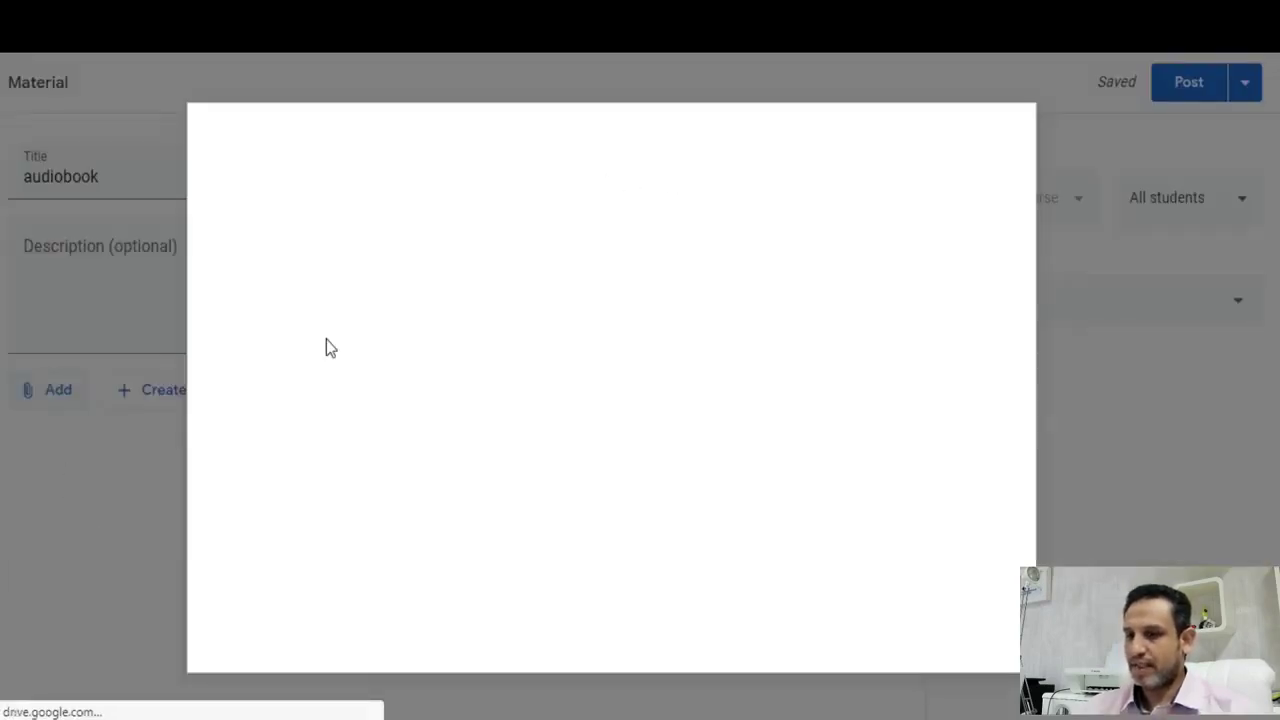
left_click(367, 263)
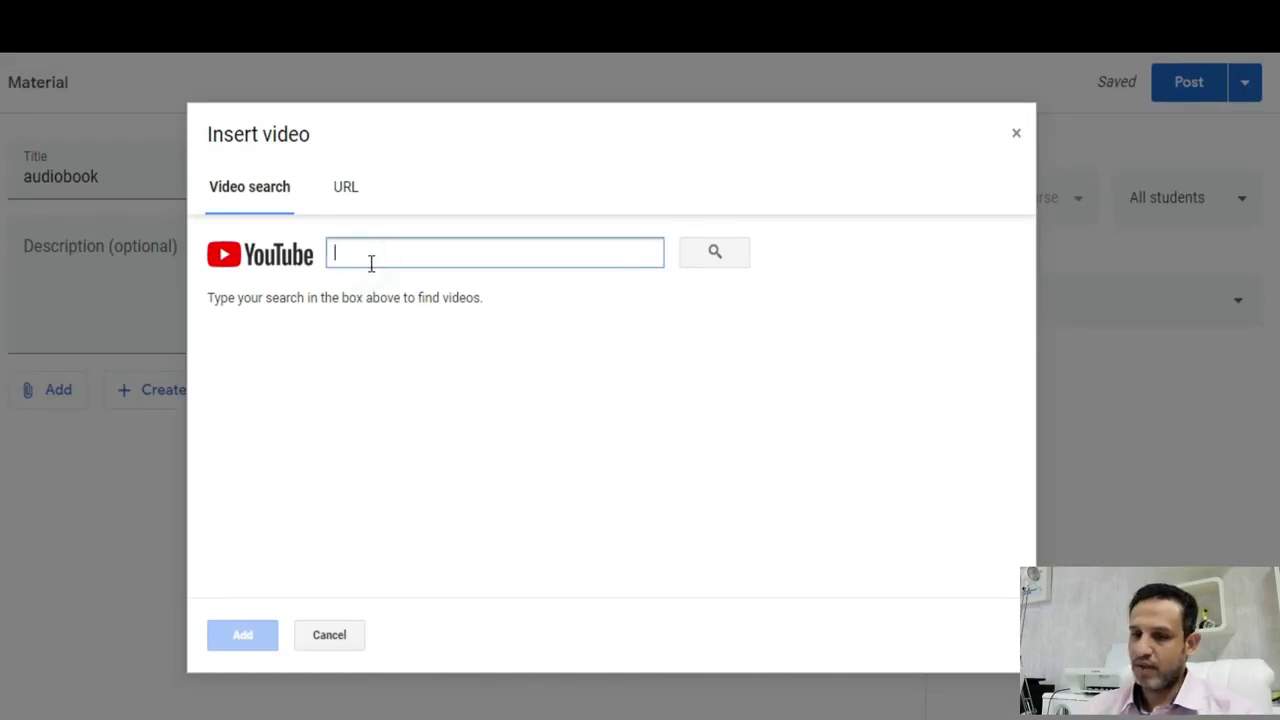
type("creatzfun")
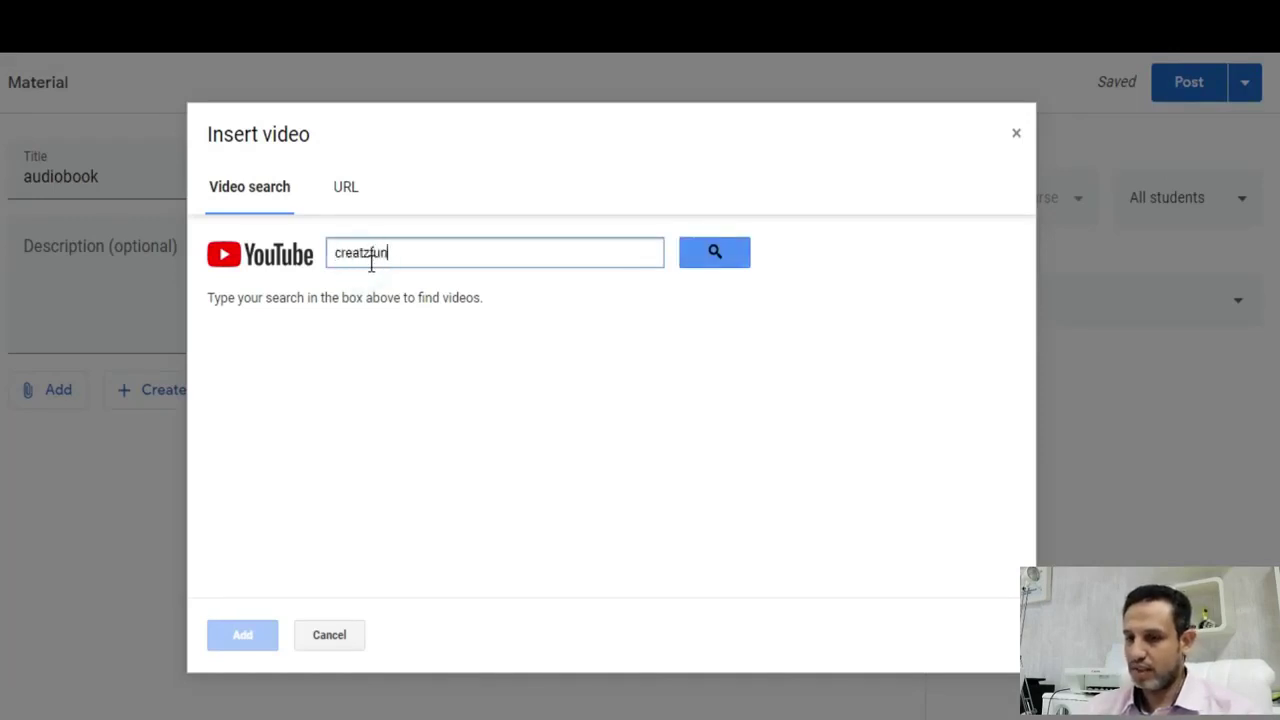
key("Return")
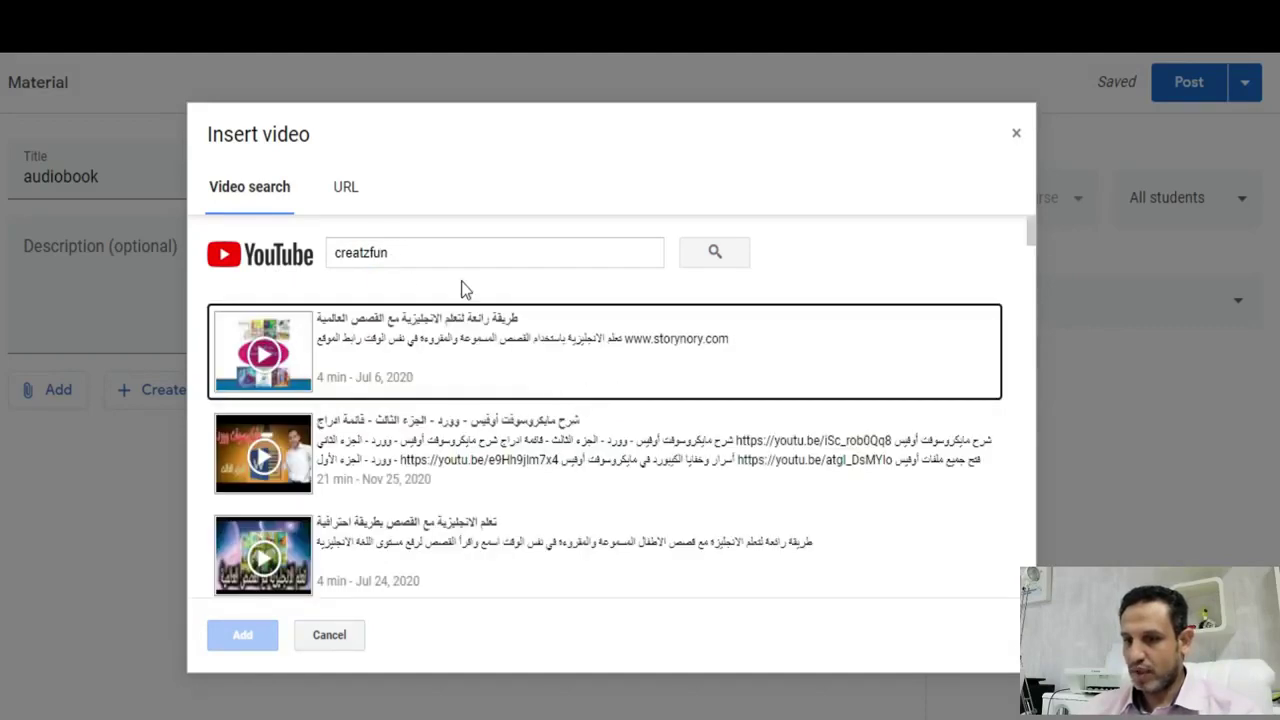
scroll(530, 508, "down", 5)
scroll(530, 508, "down", 5)
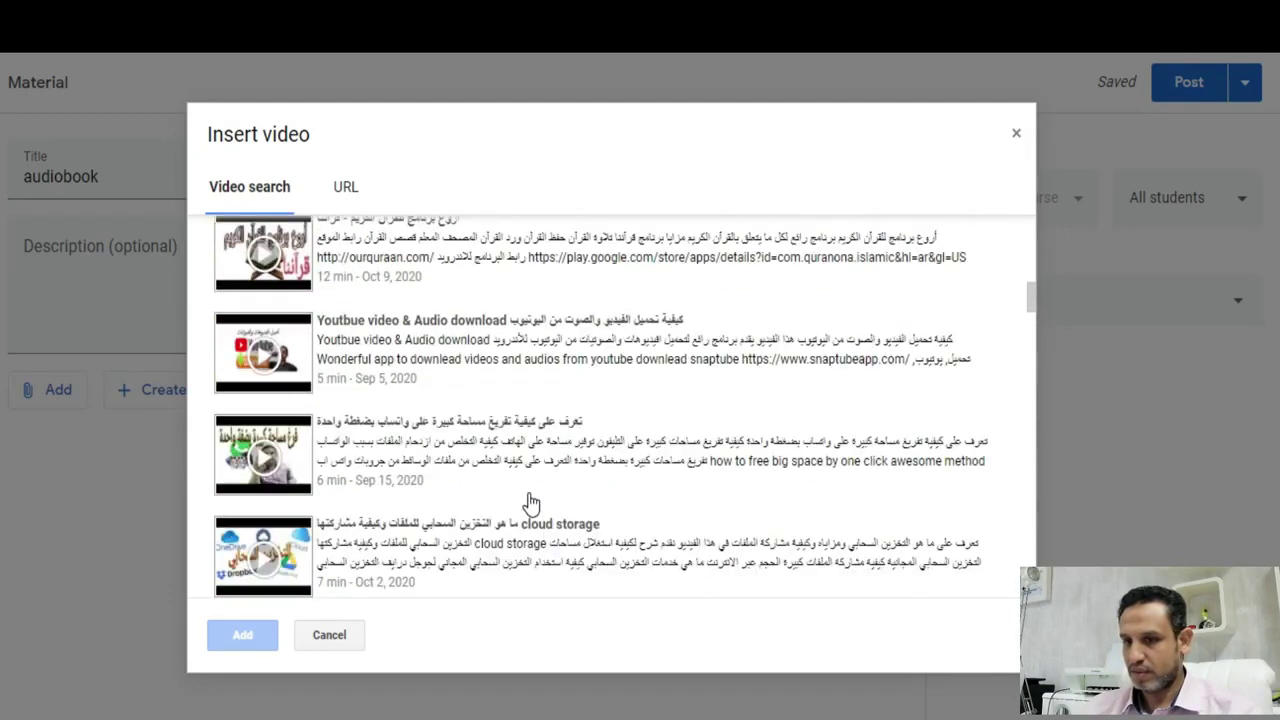
scroll(530, 500, "down", 6)
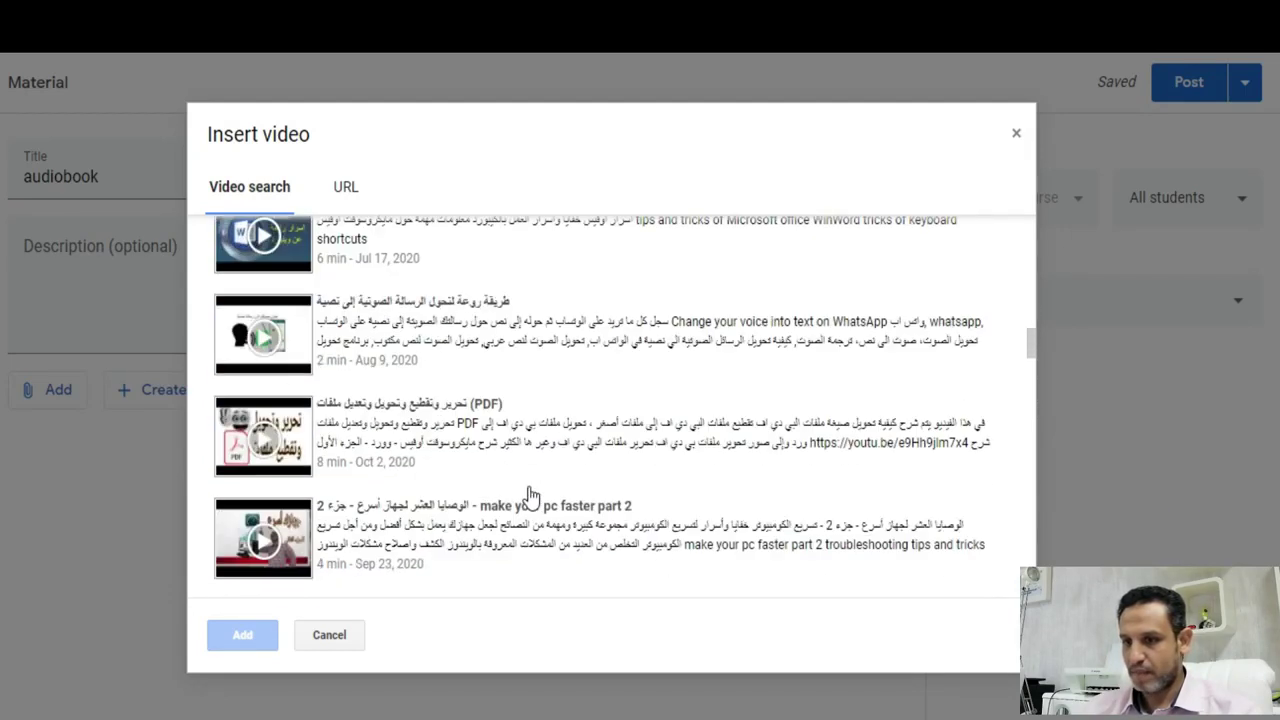
scroll(530, 492, "down", 3)
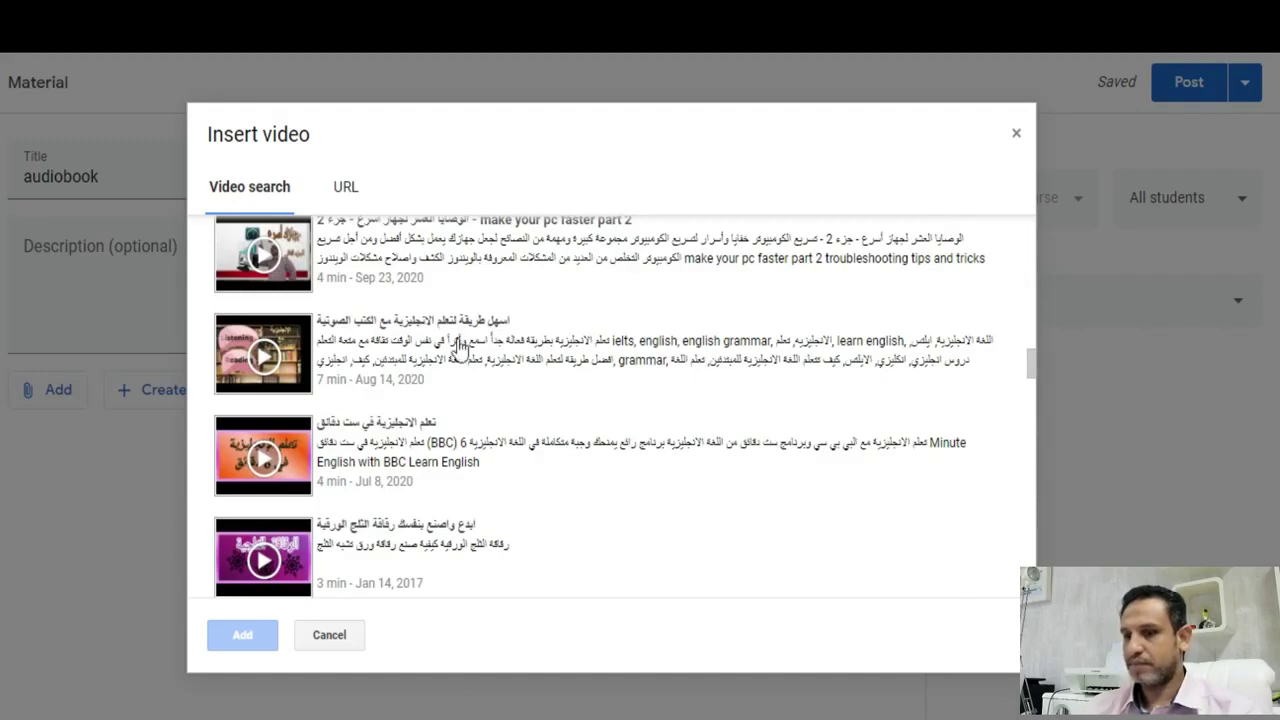
left_click(295, 345)
left_click(248, 640)
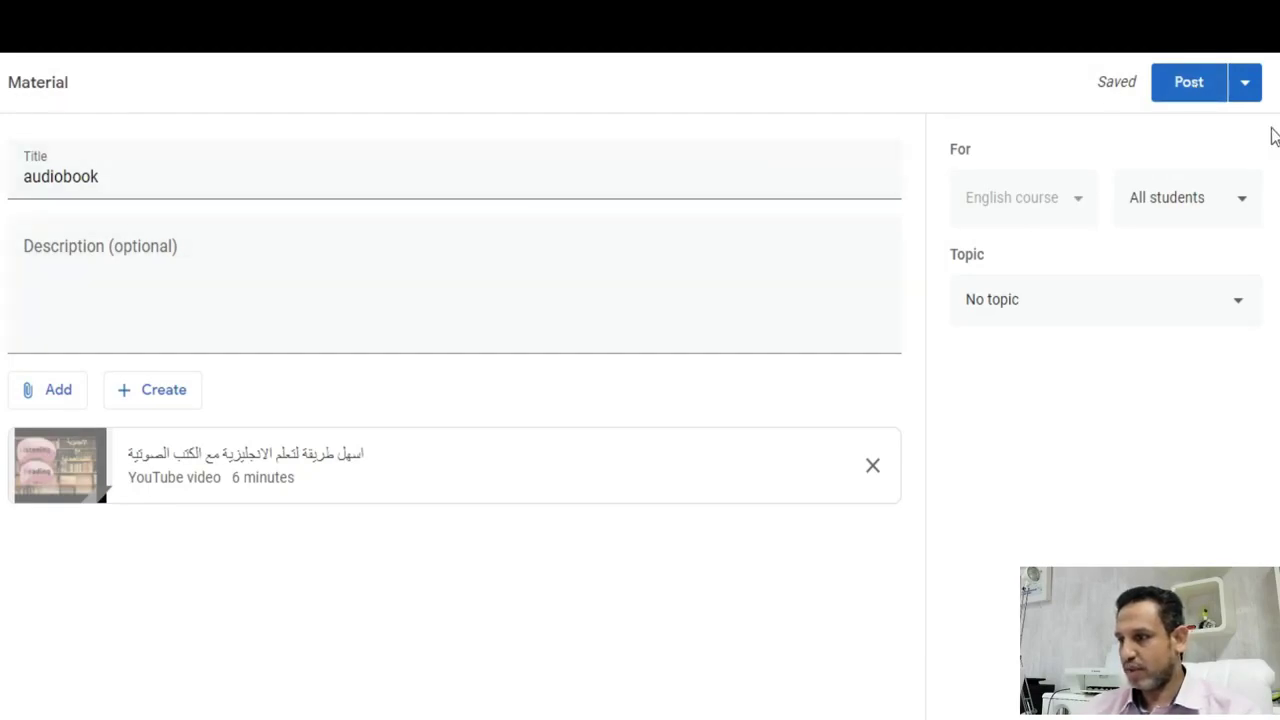
- Put the material under the 'audiobook' topic, leave All students selected, and post it
left_click(1212, 300)
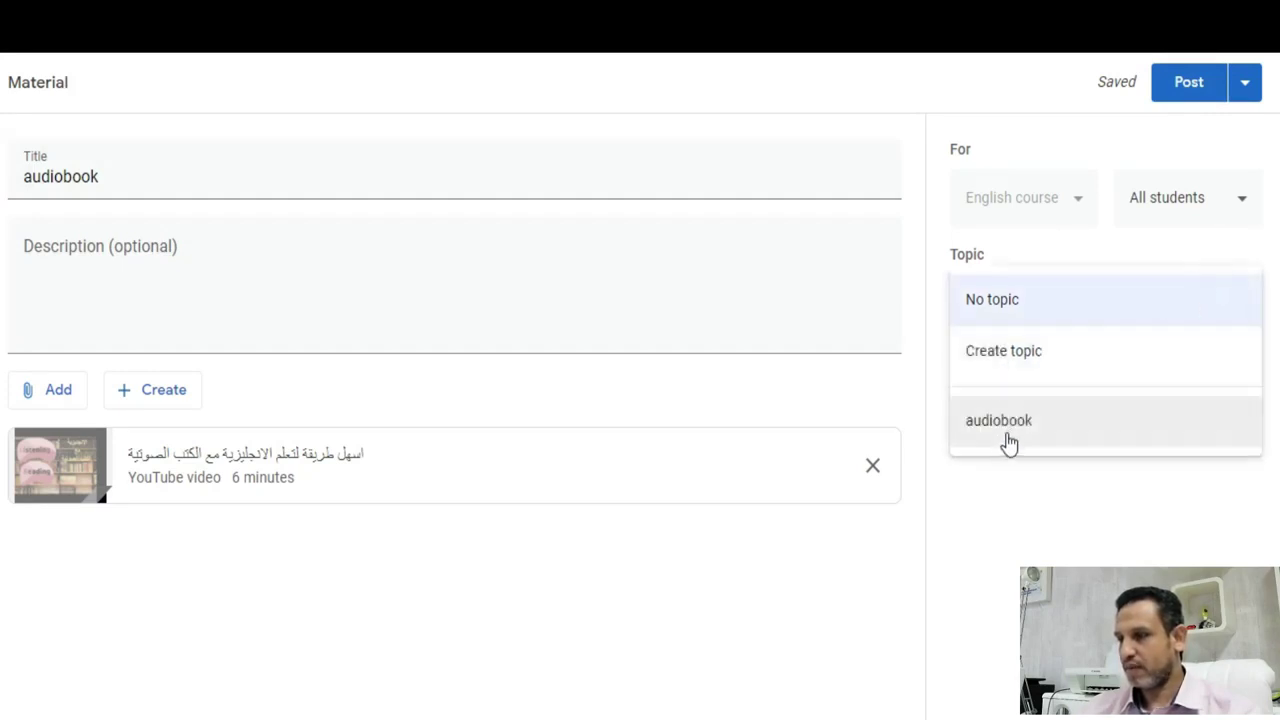
left_click(1001, 430)
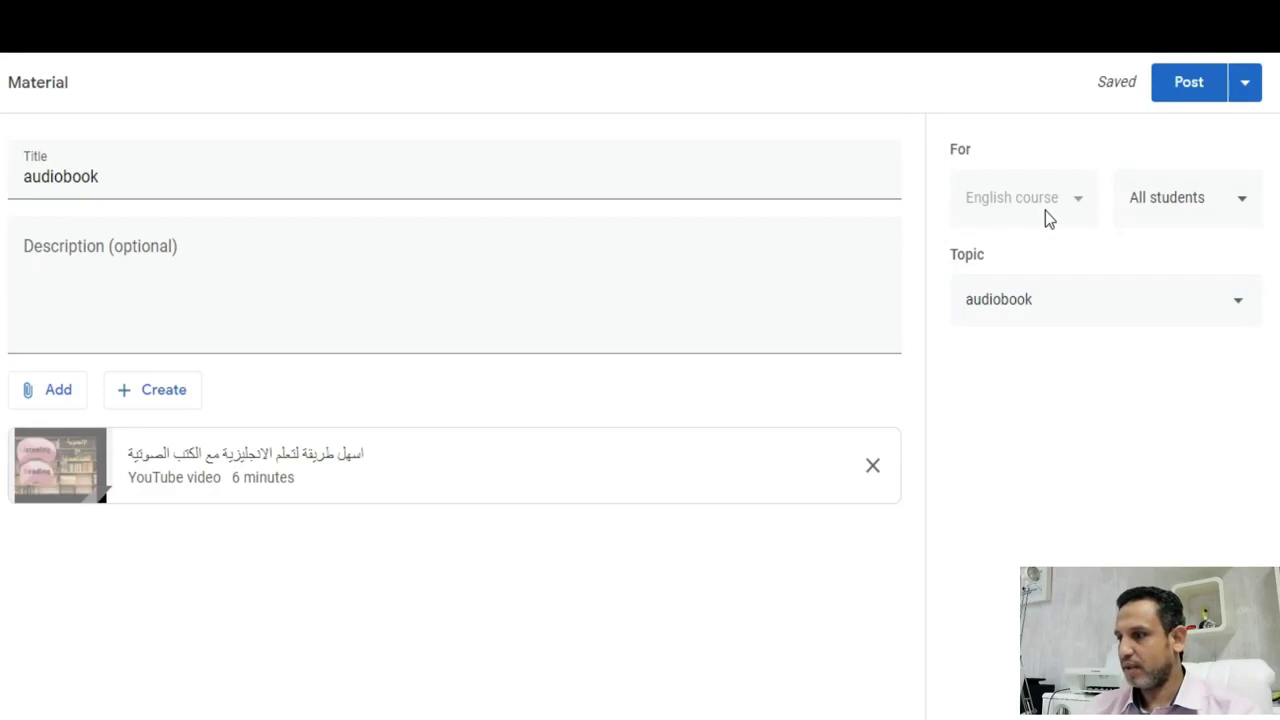
left_click(1243, 204)
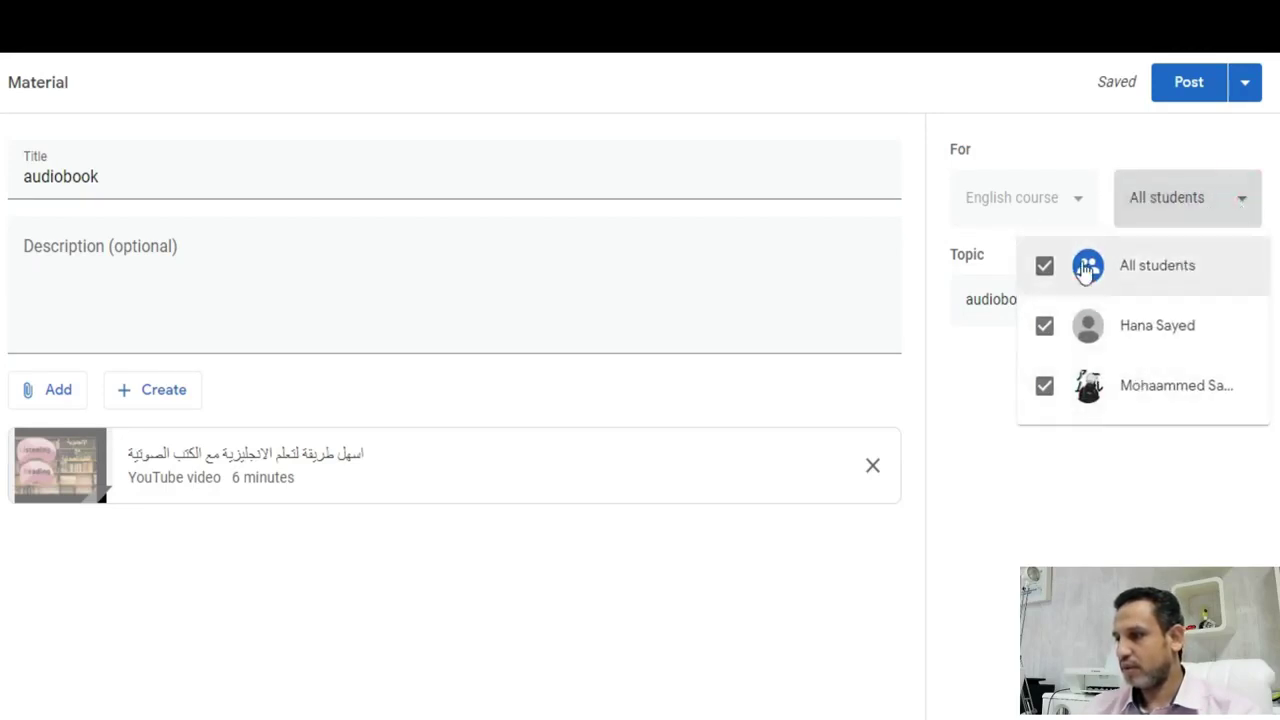
left_click(1044, 328)
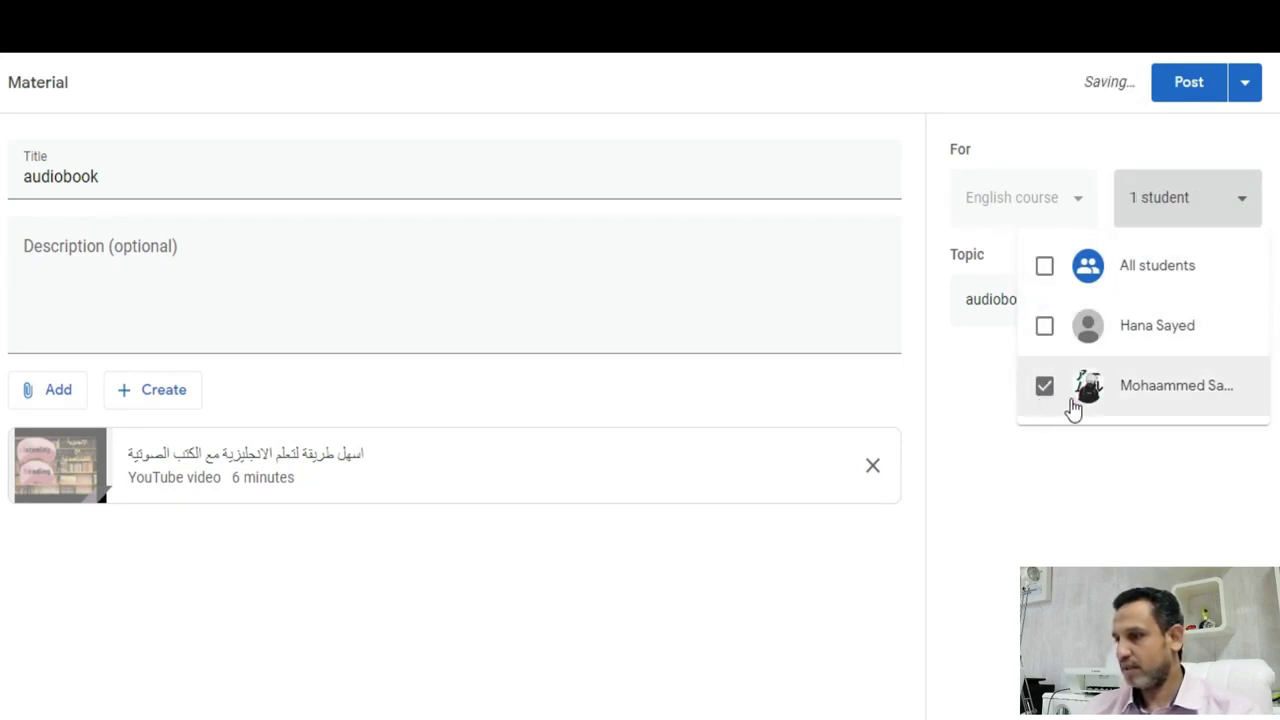
left_click(1044, 336)
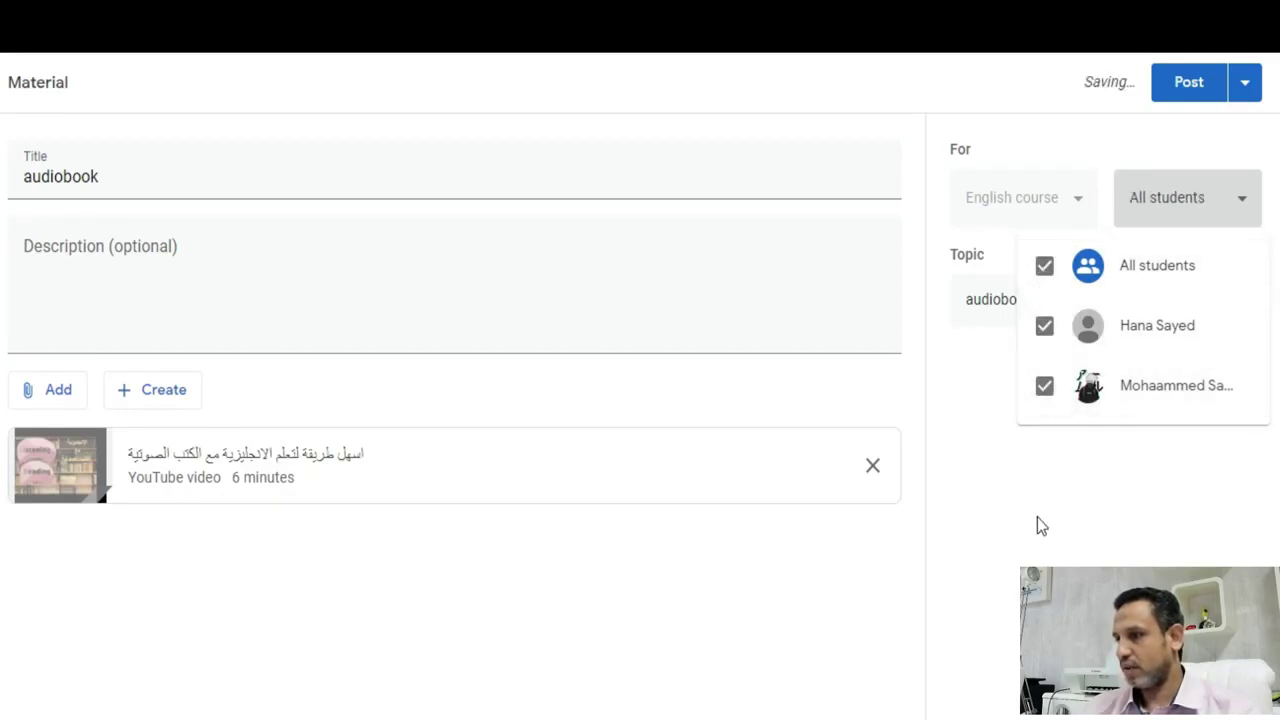
left_click(1044, 268)
left_click(1044, 268)
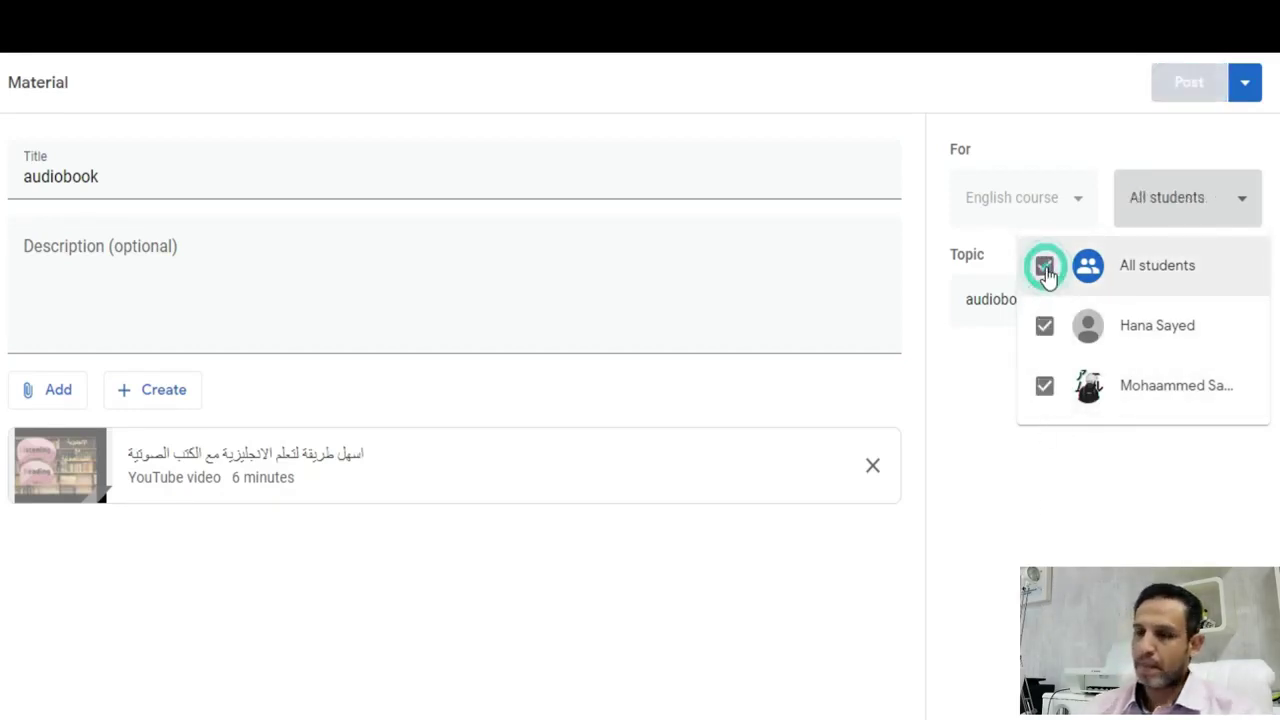
left_click(994, 530)
left_click(1190, 82)
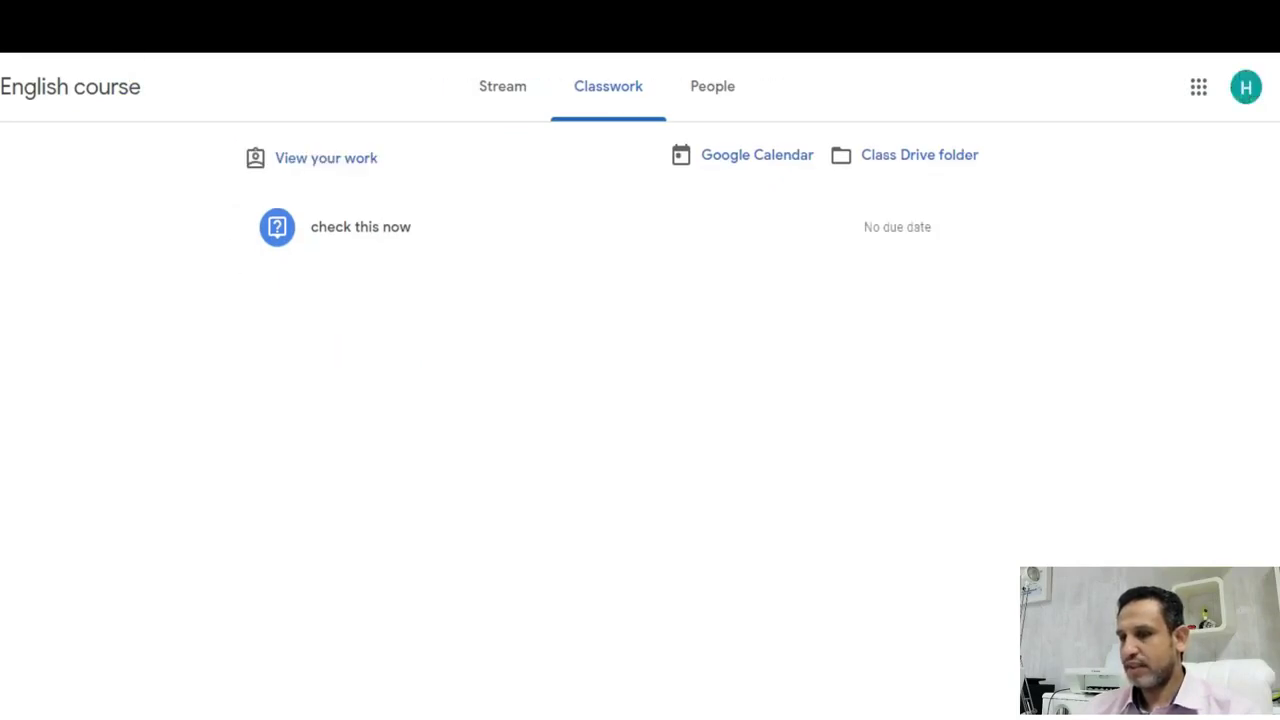
- On the student's Stream, open the new audiobook post and preview its YouTube video
left_click(510, 90)
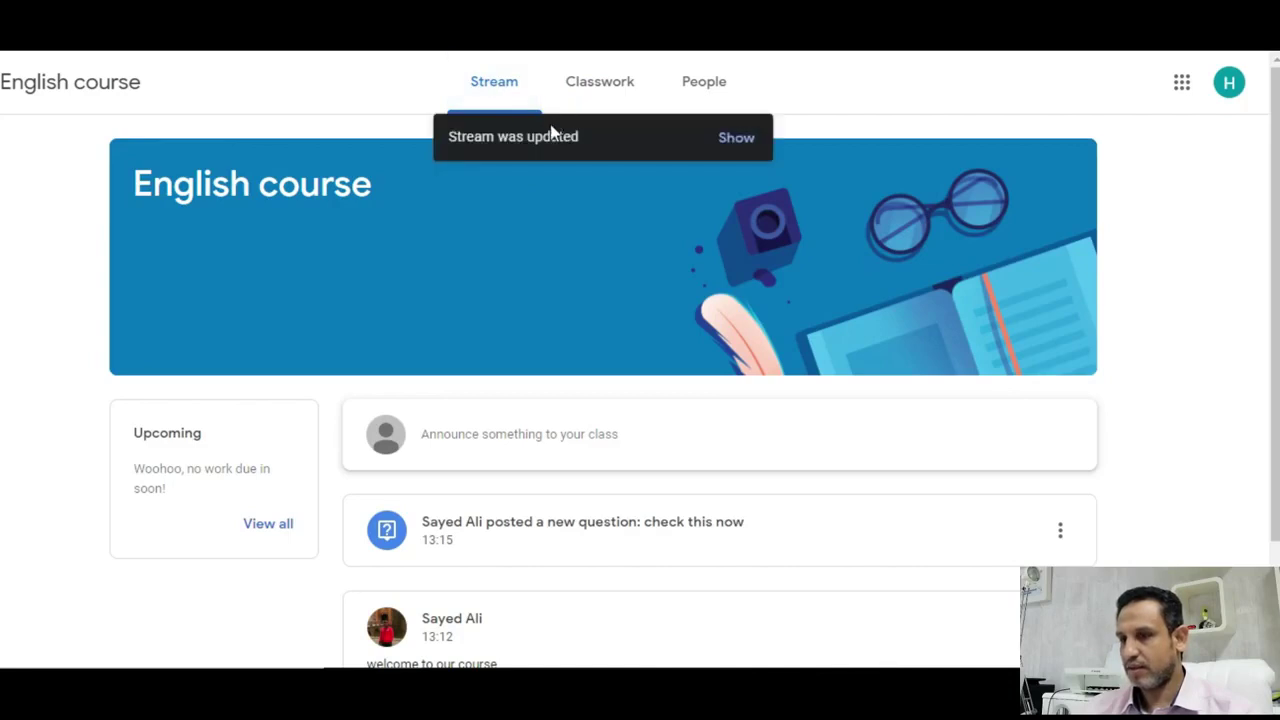
left_click(737, 139)
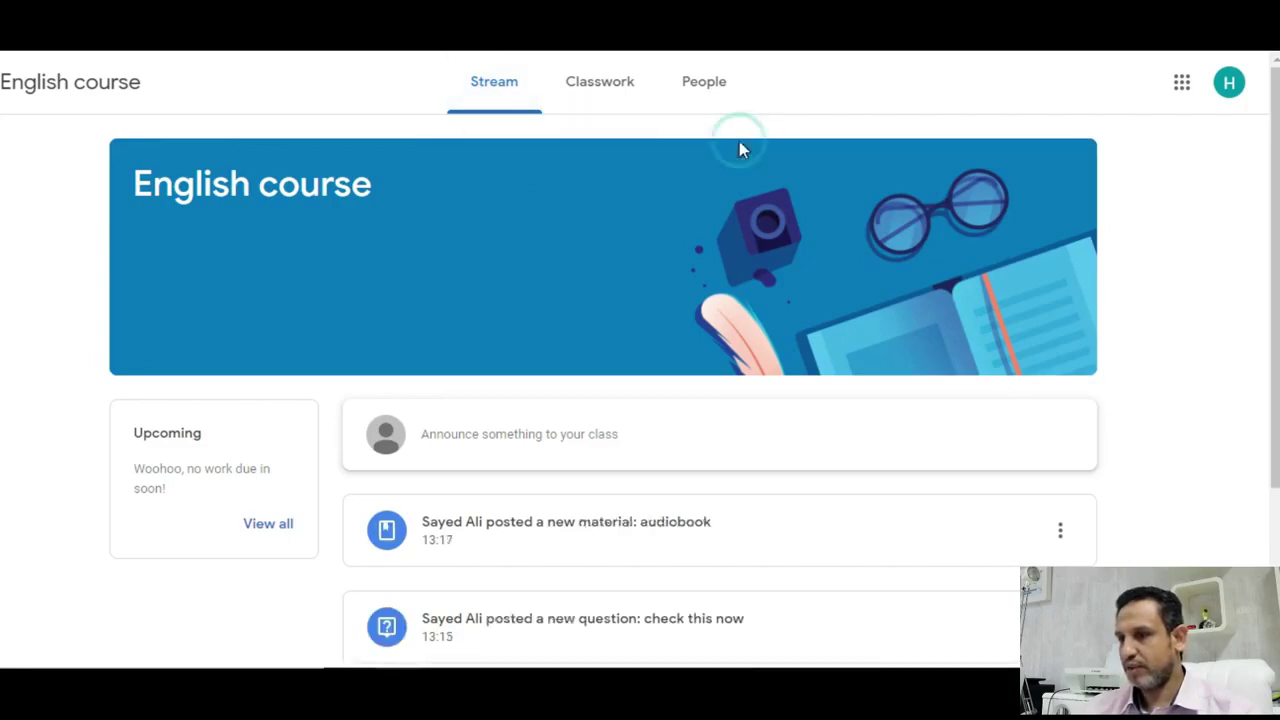
scroll(716, 272, "down", 2)
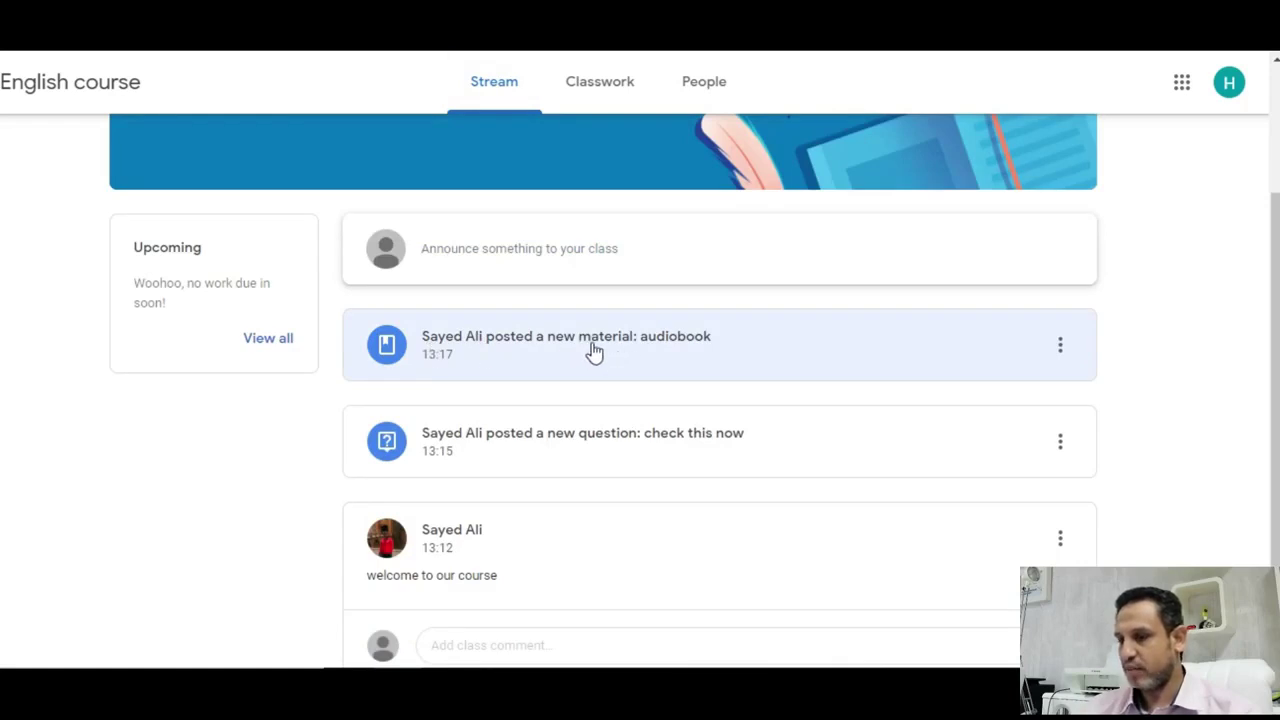
left_click(670, 344)
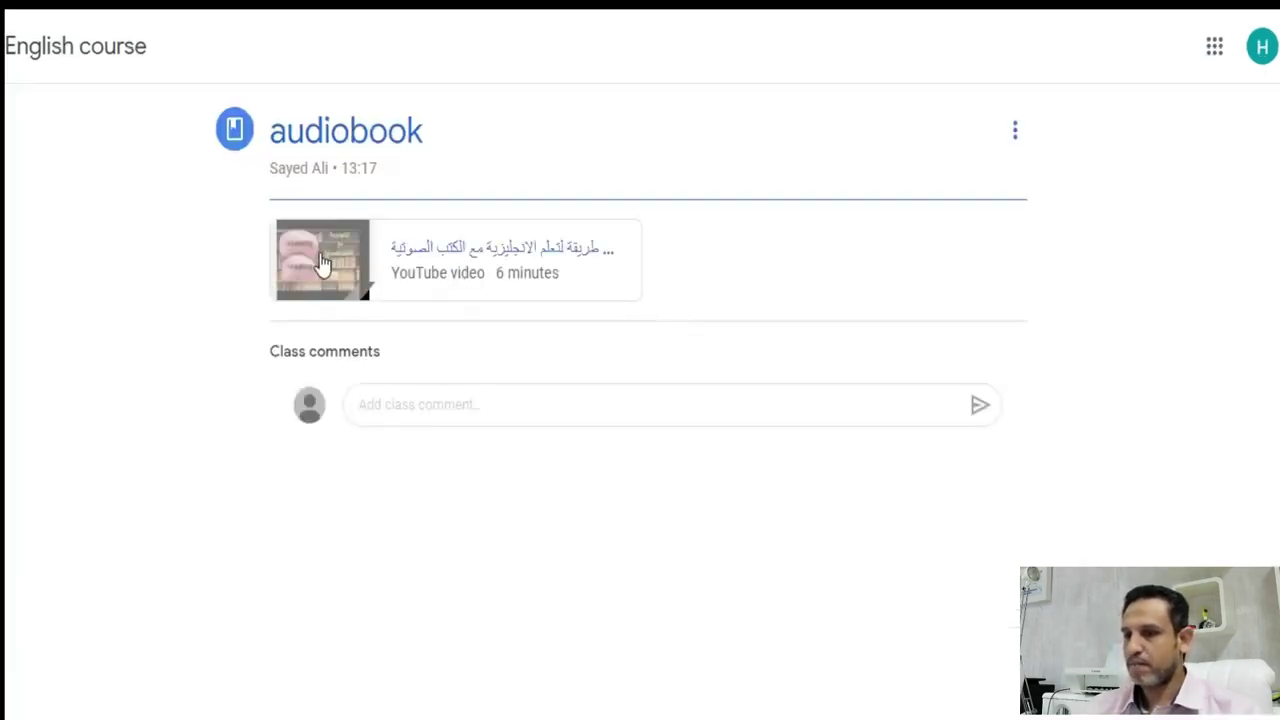
left_click(463, 277)
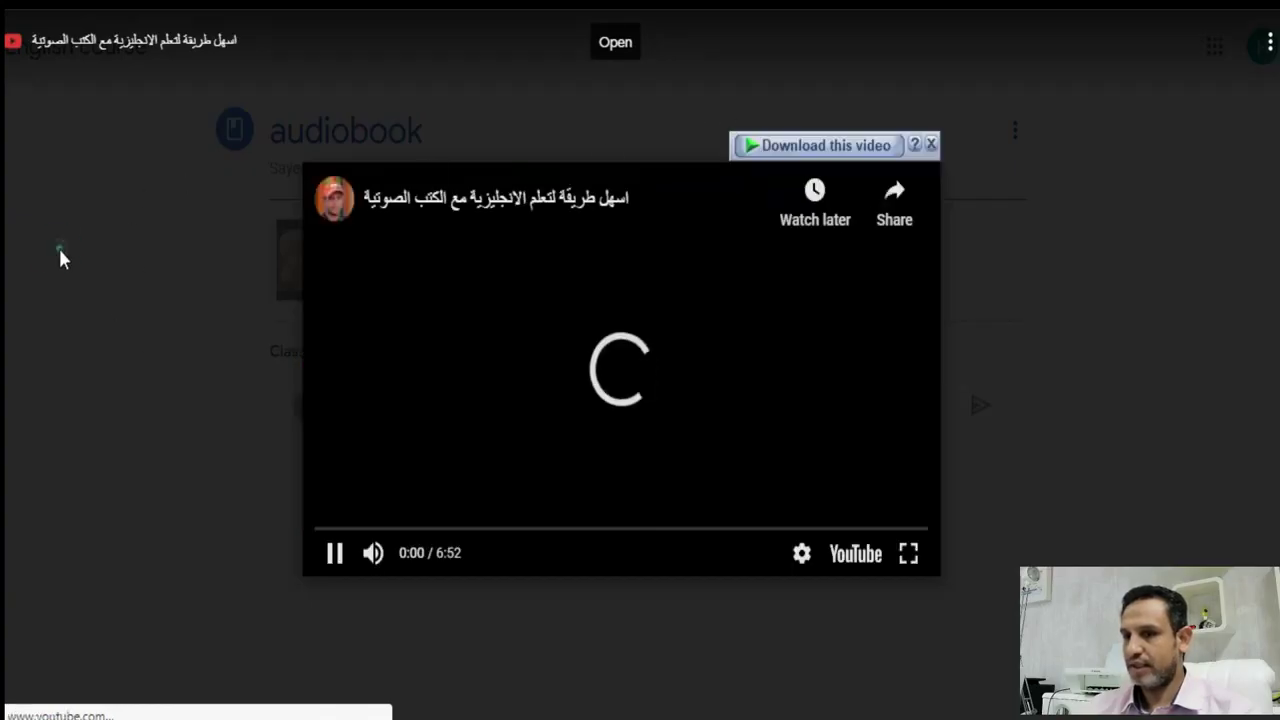
left_click(60, 252)
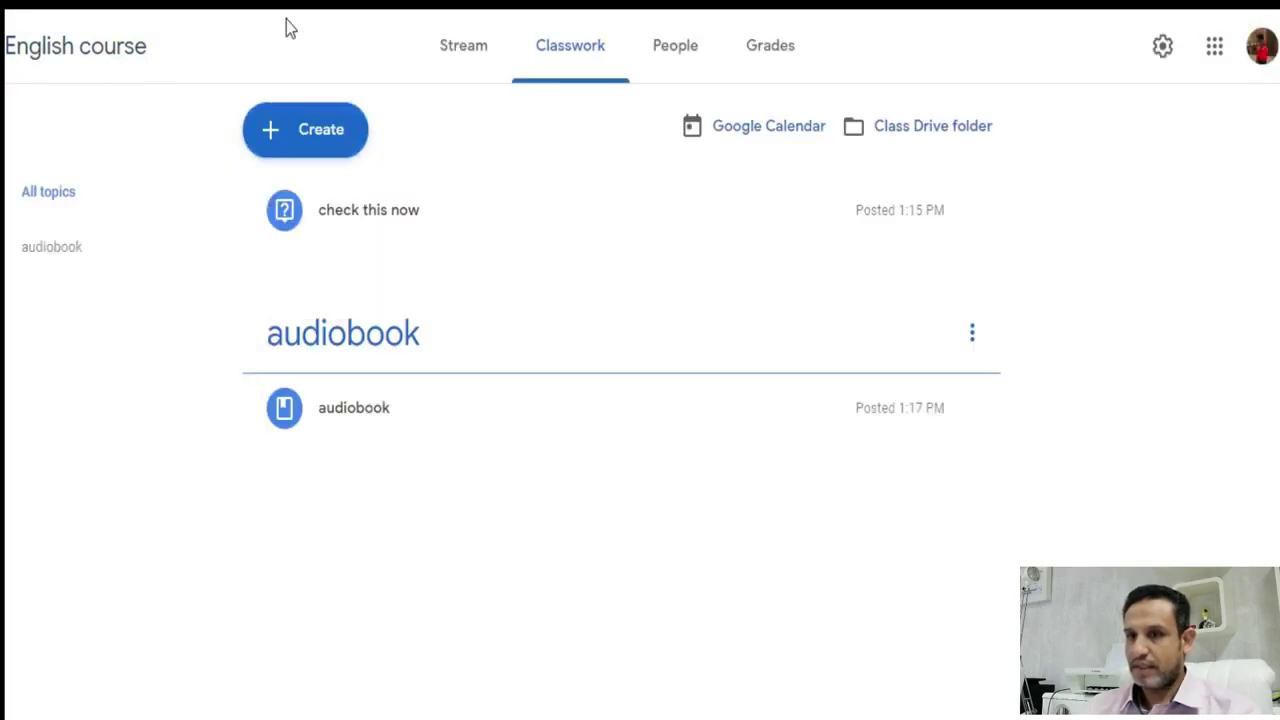
- Start a new stream announcement addressed to all students except one
left_click(468, 48)
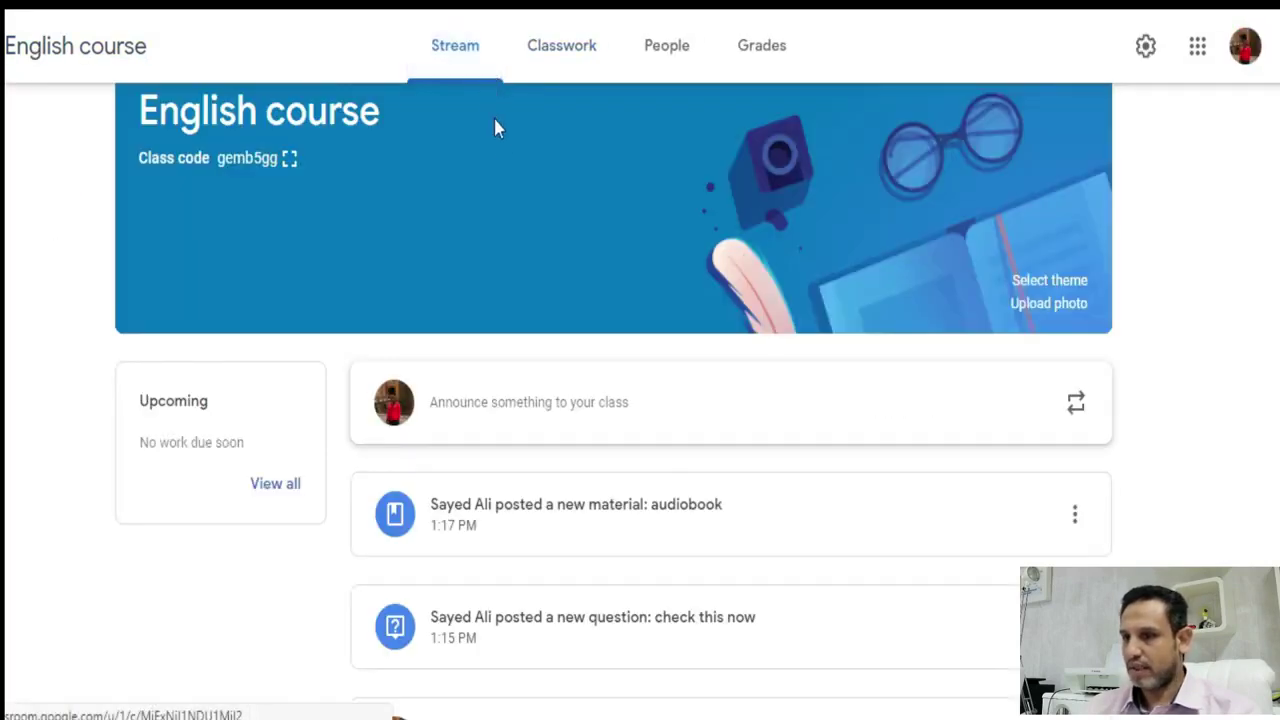
scroll(880, 420, "down", 2)
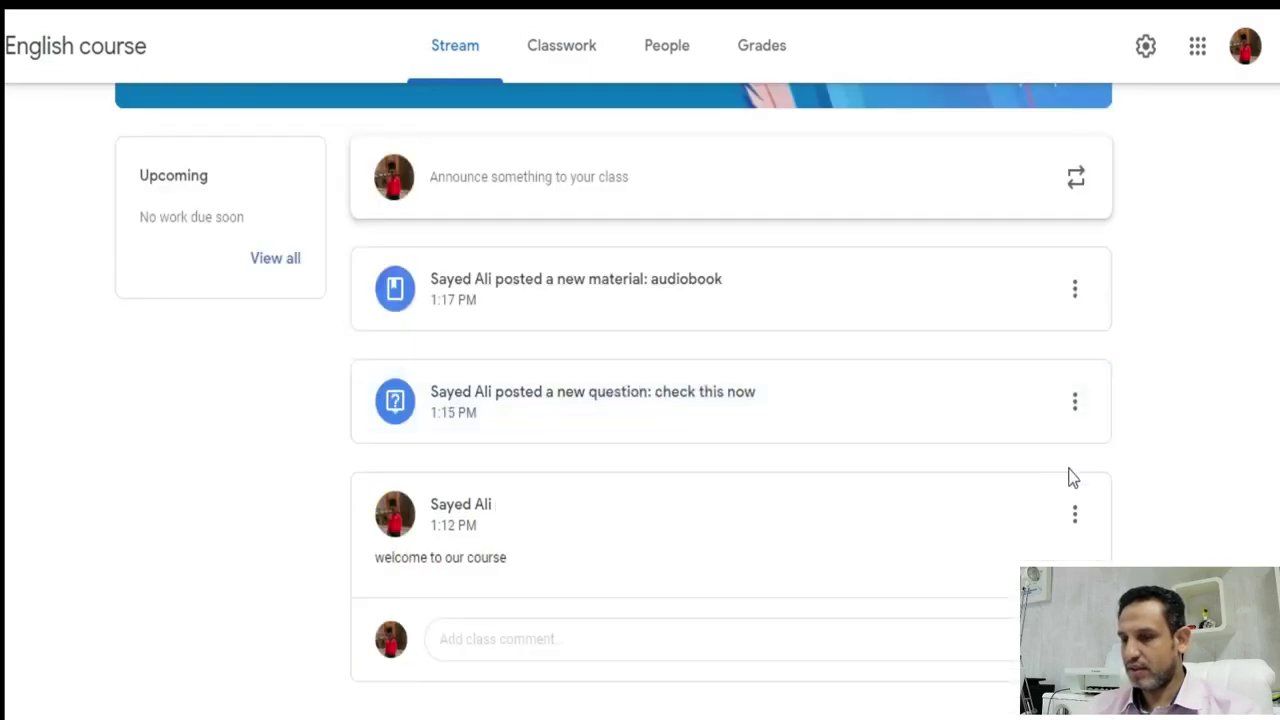
scroll(1029, 463, "up", 2)
scroll(1029, 466, "down", 2)
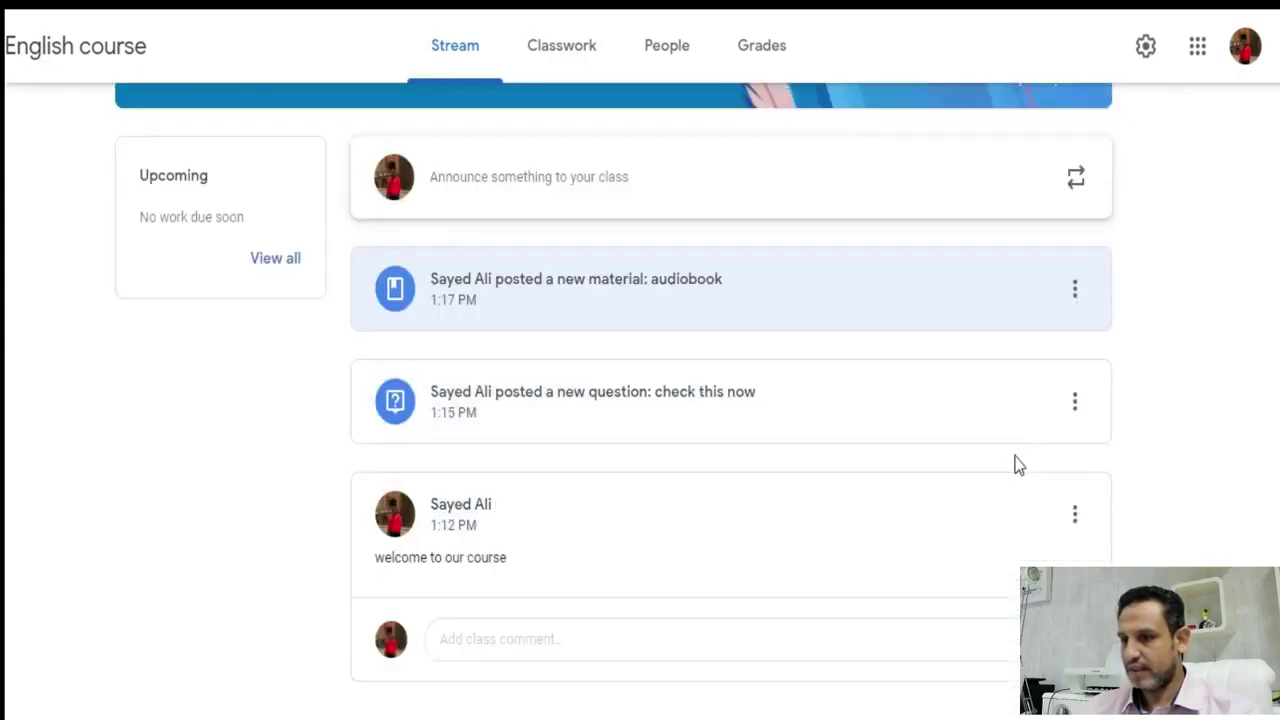
scroll(560, 345, "up", 1)
left_click(526, 320)
left_click(478, 450)
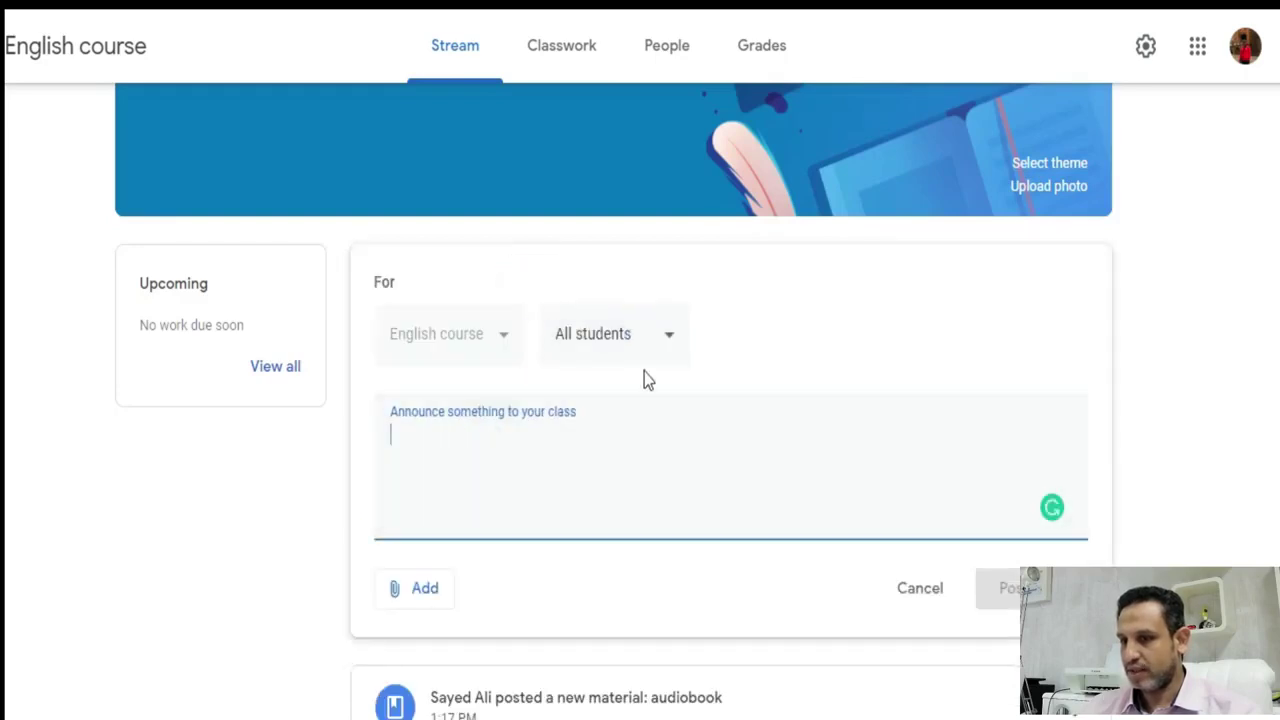
left_click(674, 343)
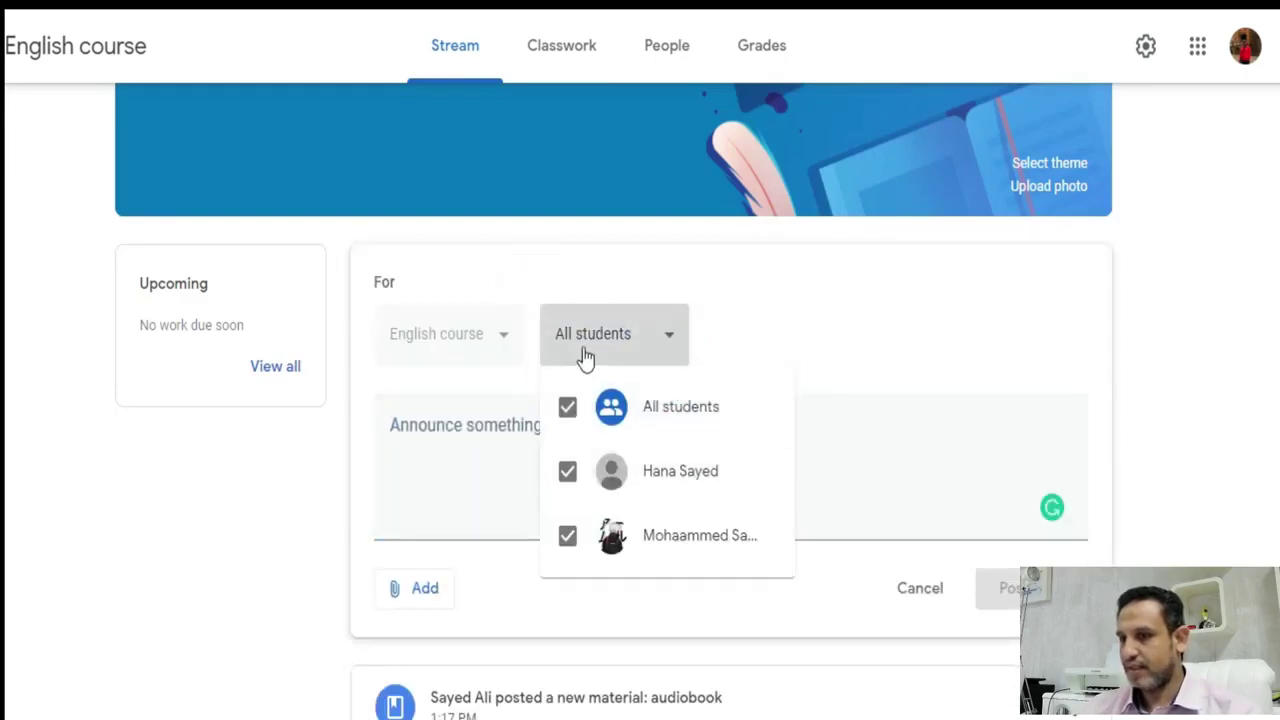
left_click(567, 472)
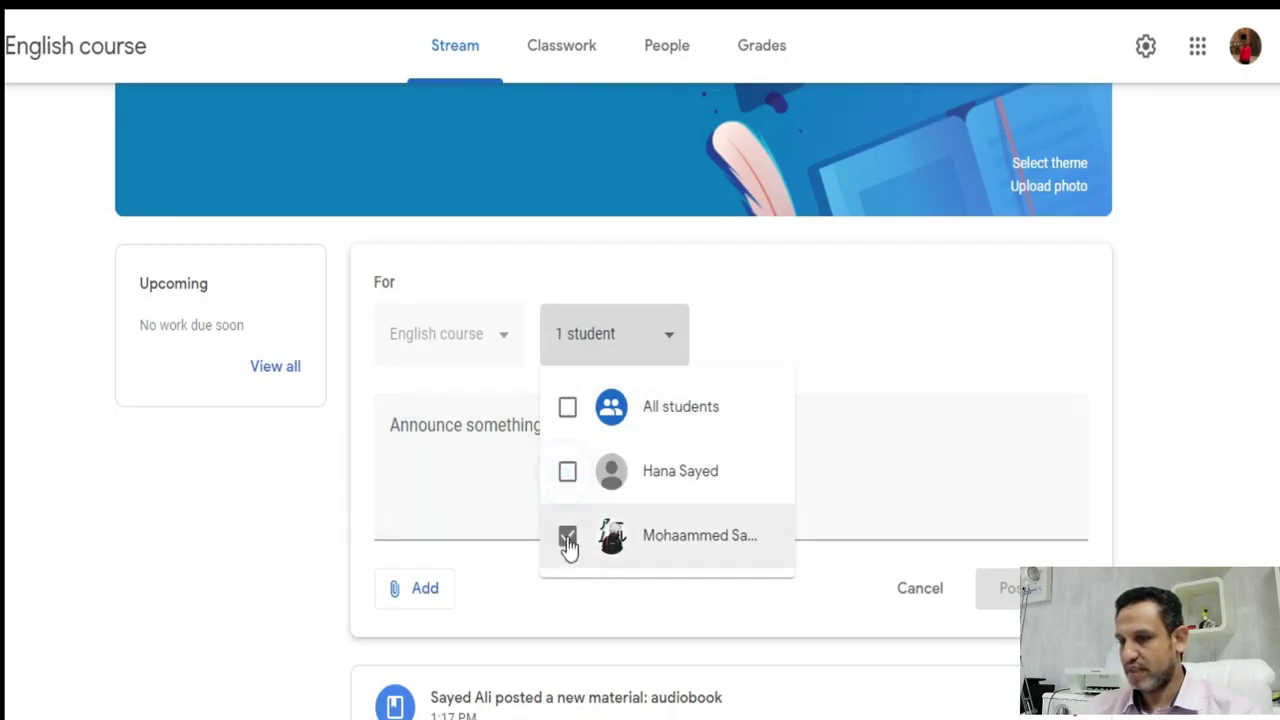
left_click(485, 447)
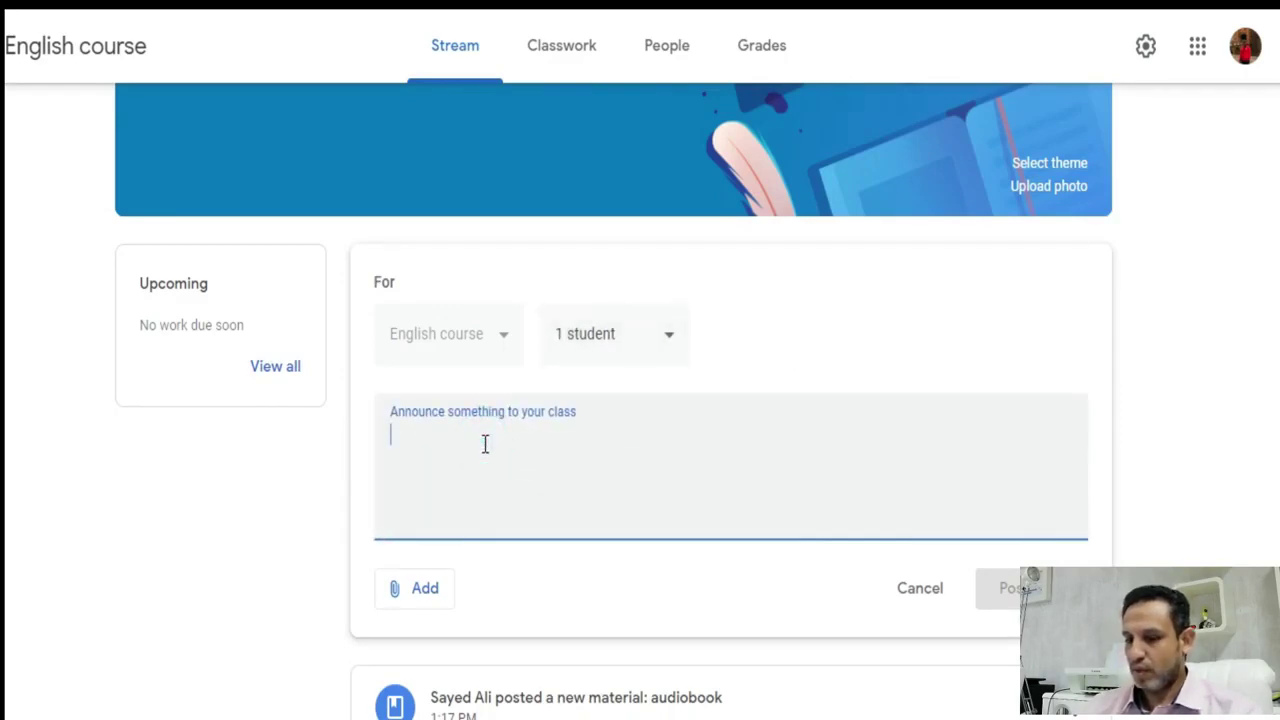
- Write 'ركز في الفصل' as the announcement text and post it
type("ركز ف")
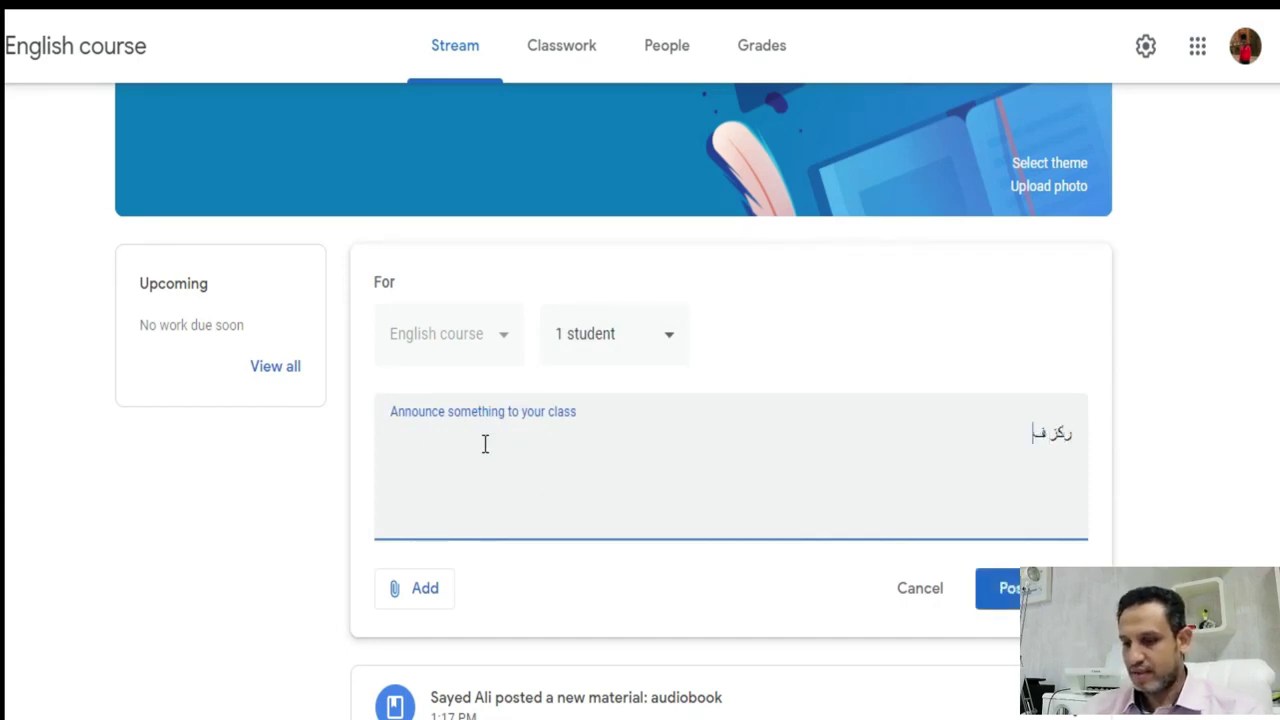
key("ctrl+shift+Right")
type("الفصل")
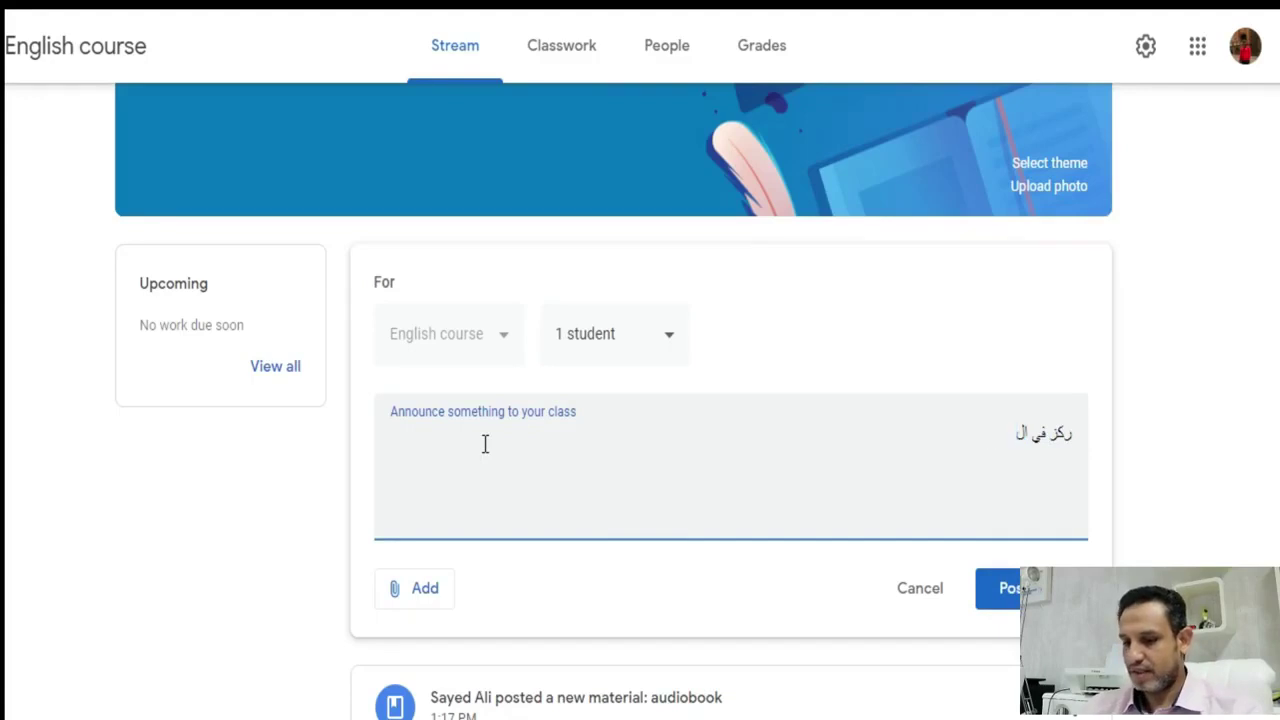
left_click(1005, 588)
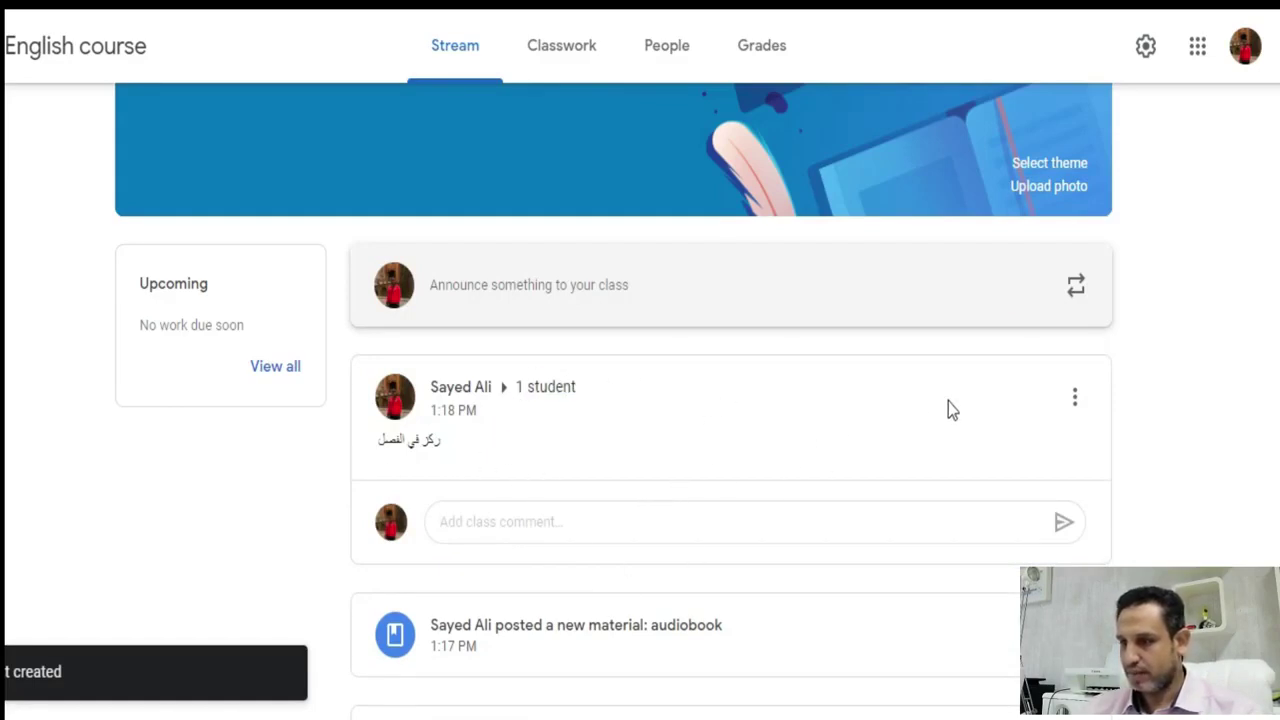
left_click(1076, 402)
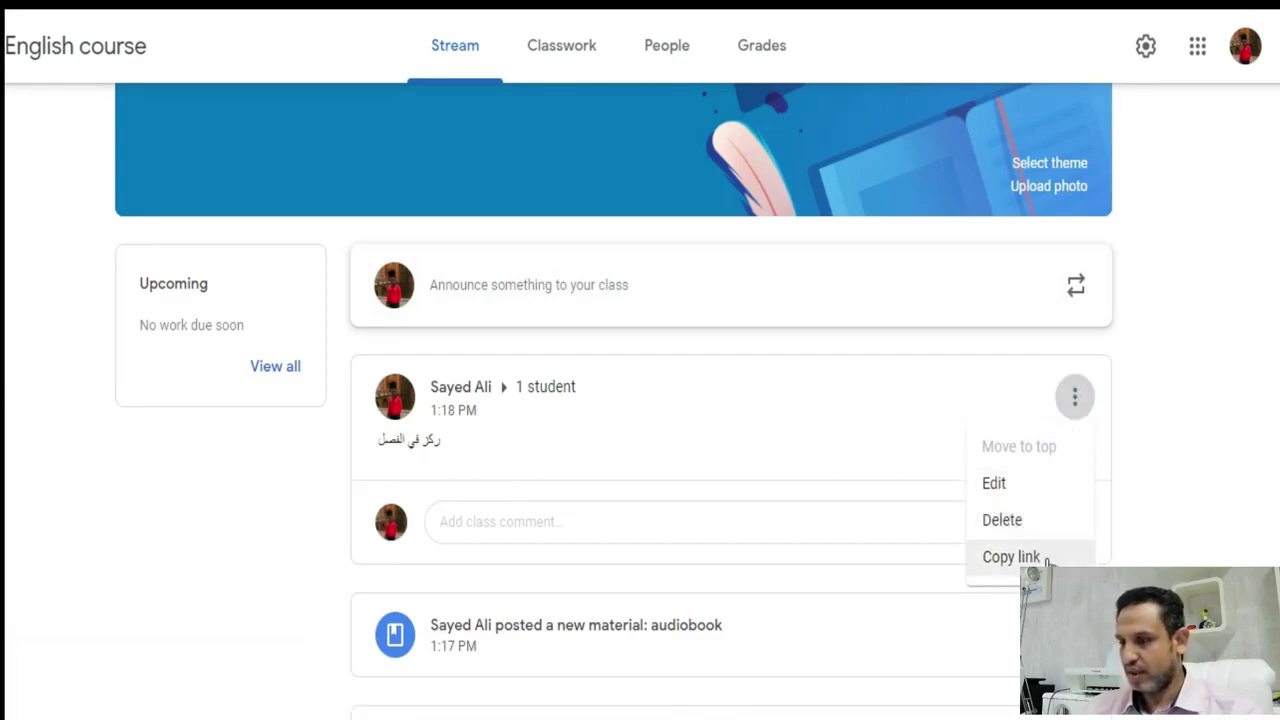
left_click(820, 446)
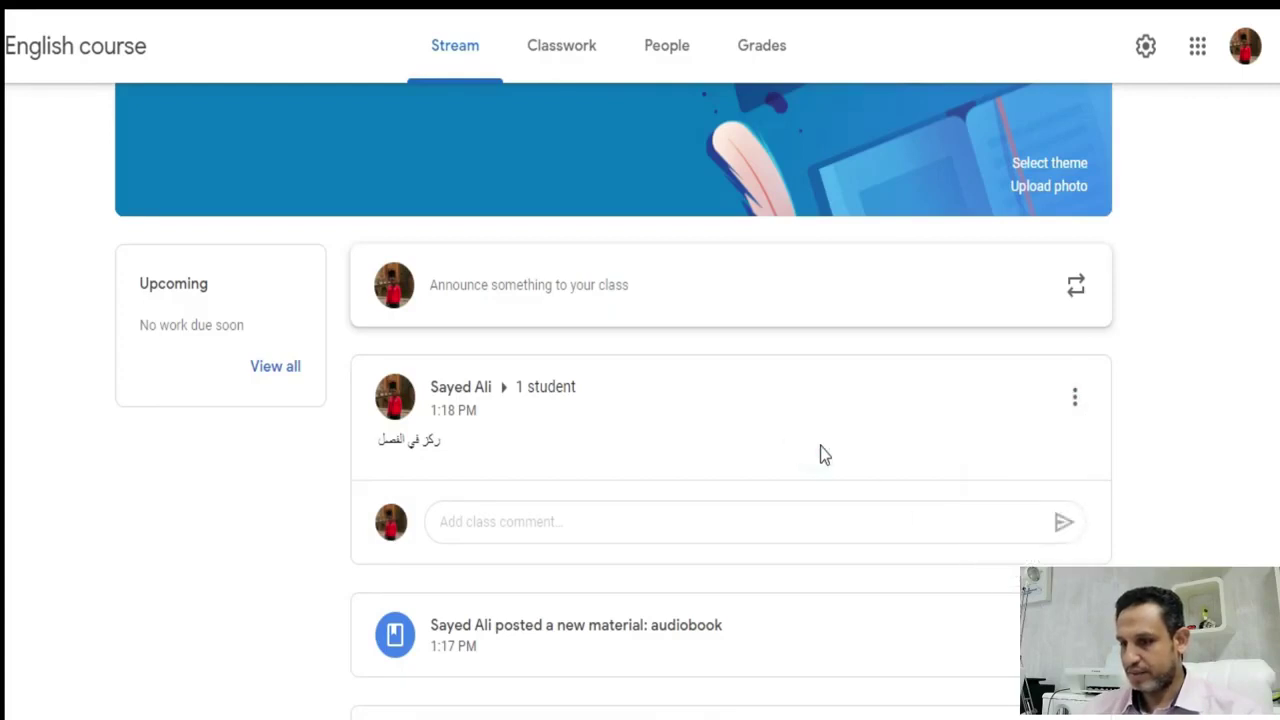
scroll(820, 446, "down", 3)
scroll(843, 466, "up", 4)
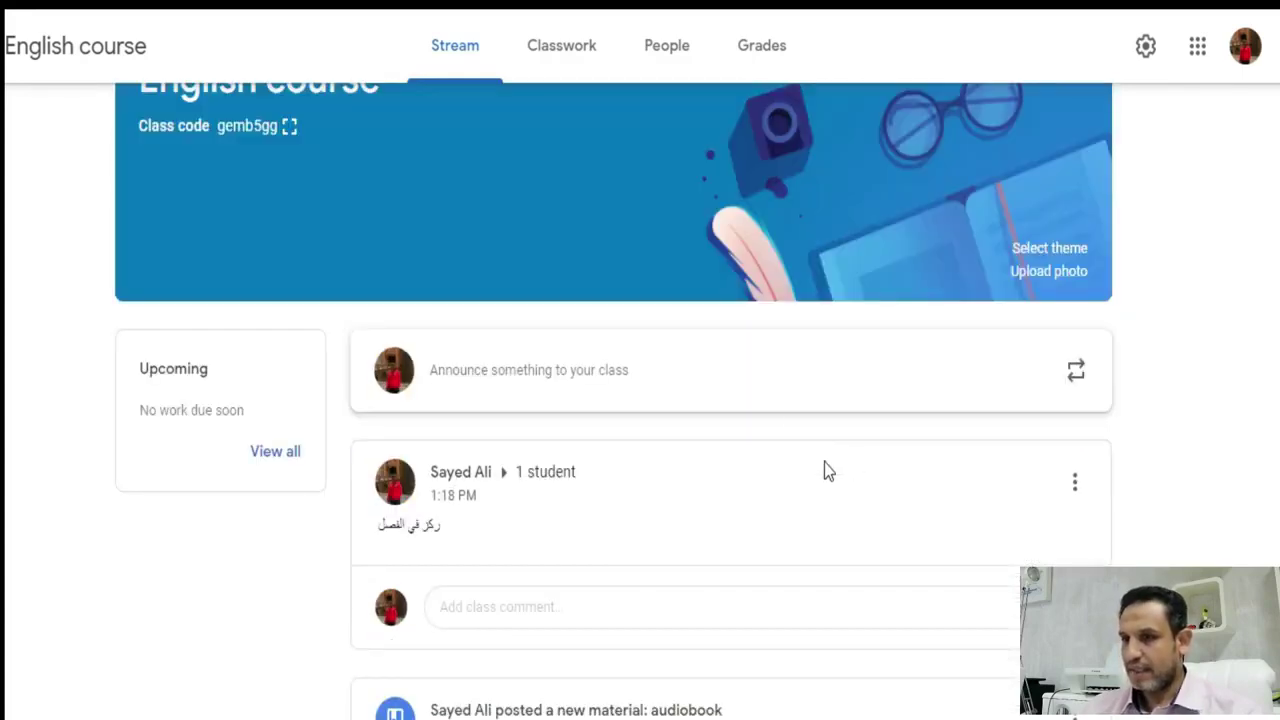
- On the People page, select both students and mute them
left_click(667, 62)
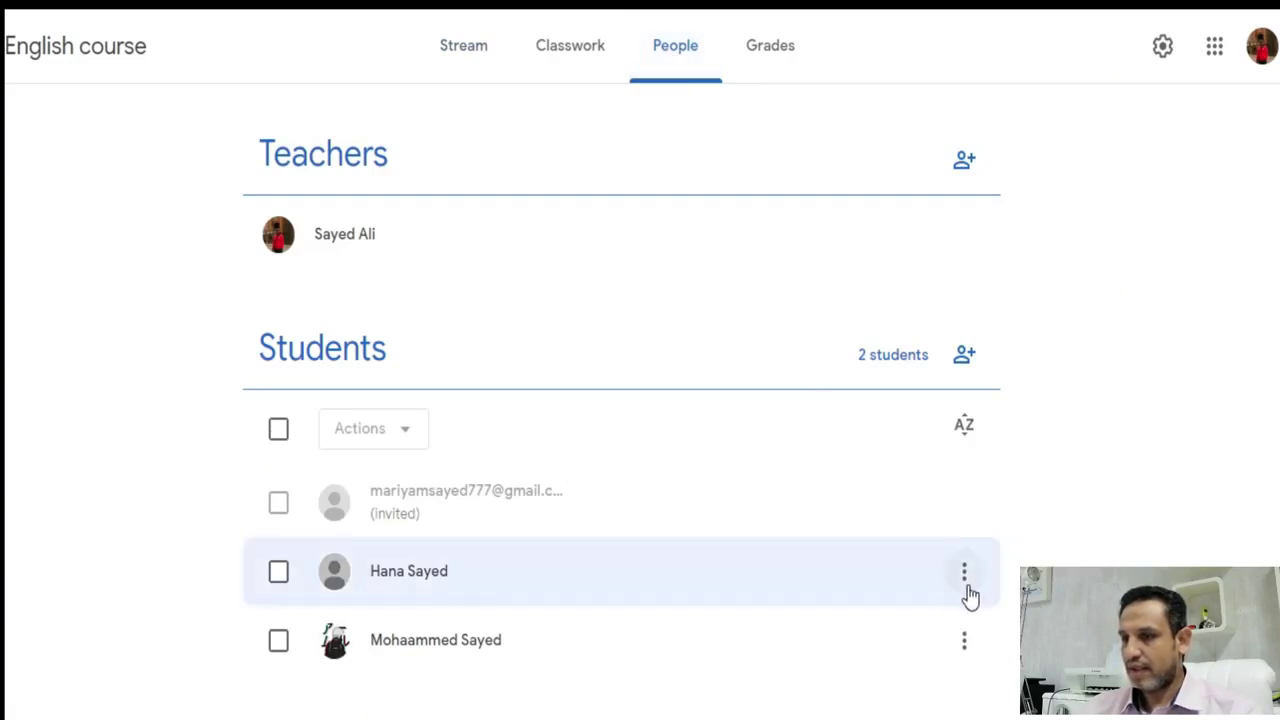
left_click(280, 430)
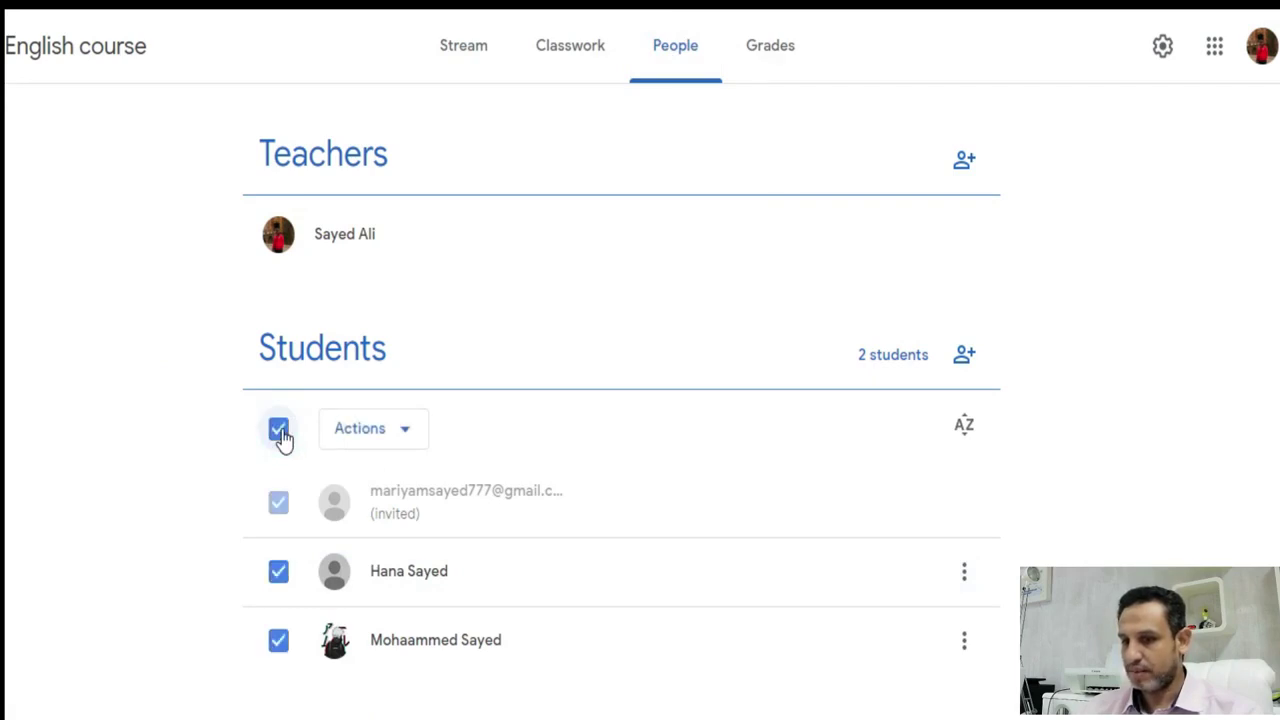
left_click(403, 438)
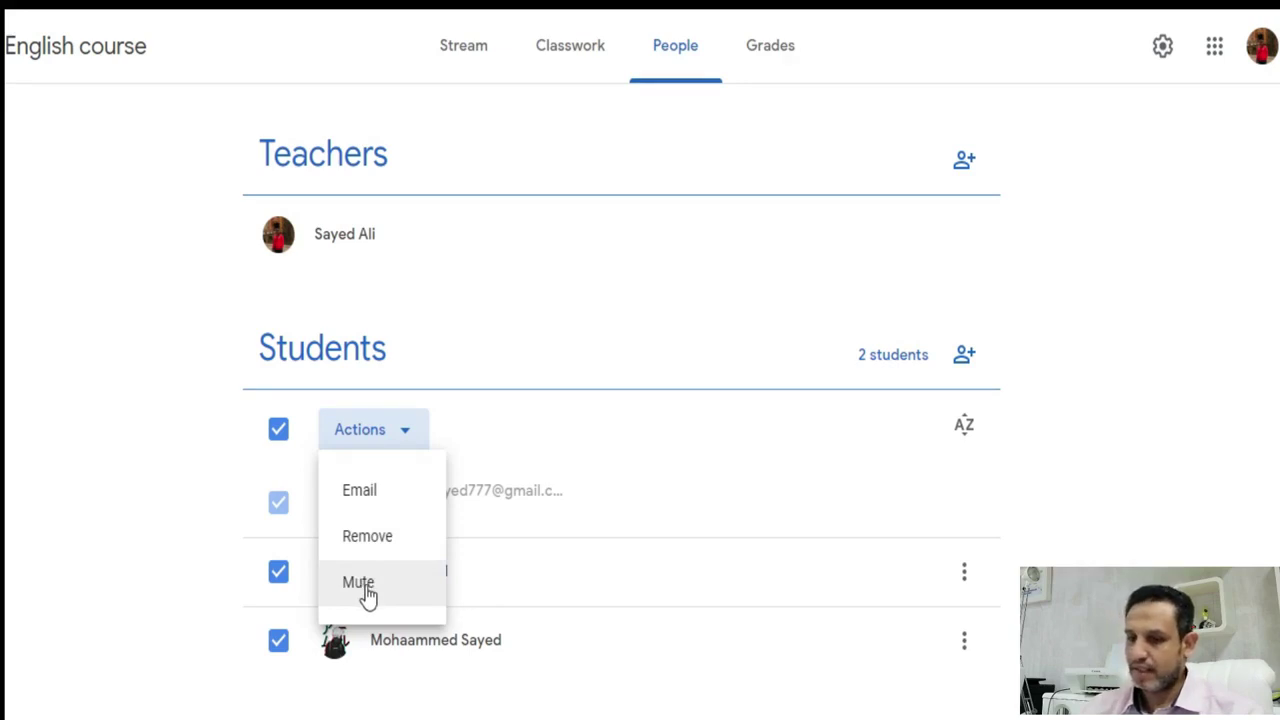
left_click(362, 584)
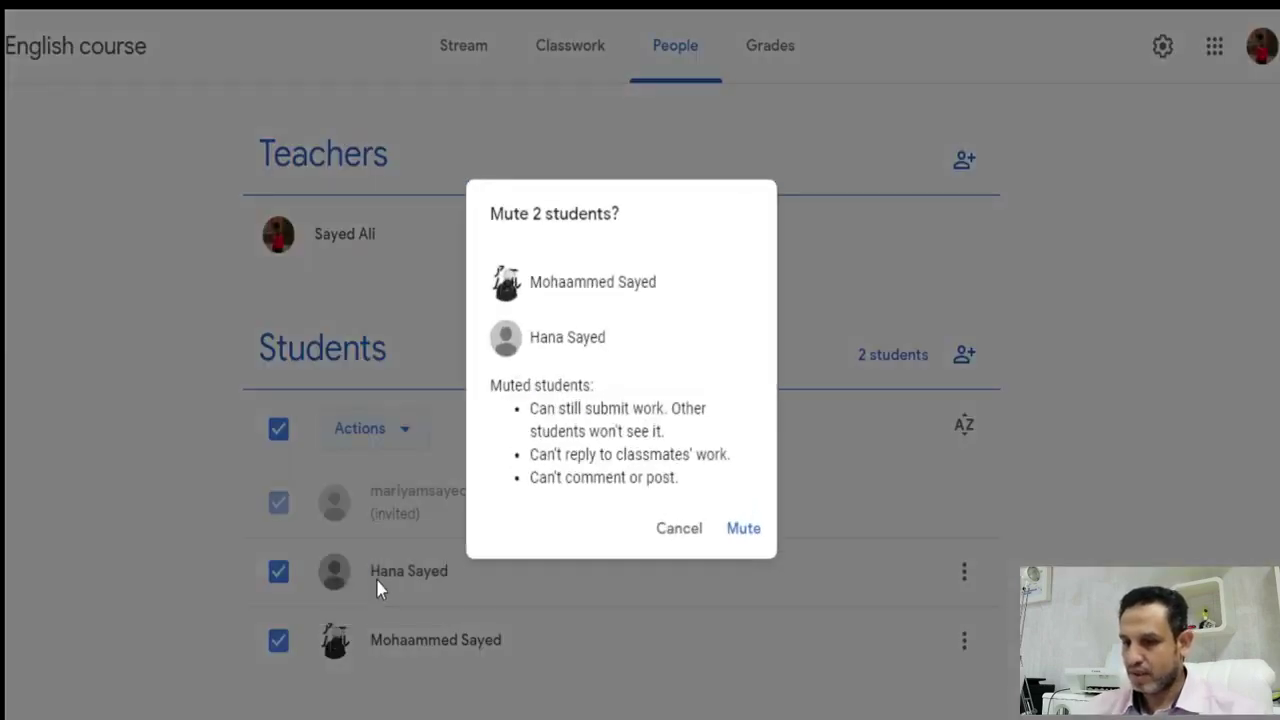
left_click(744, 530)
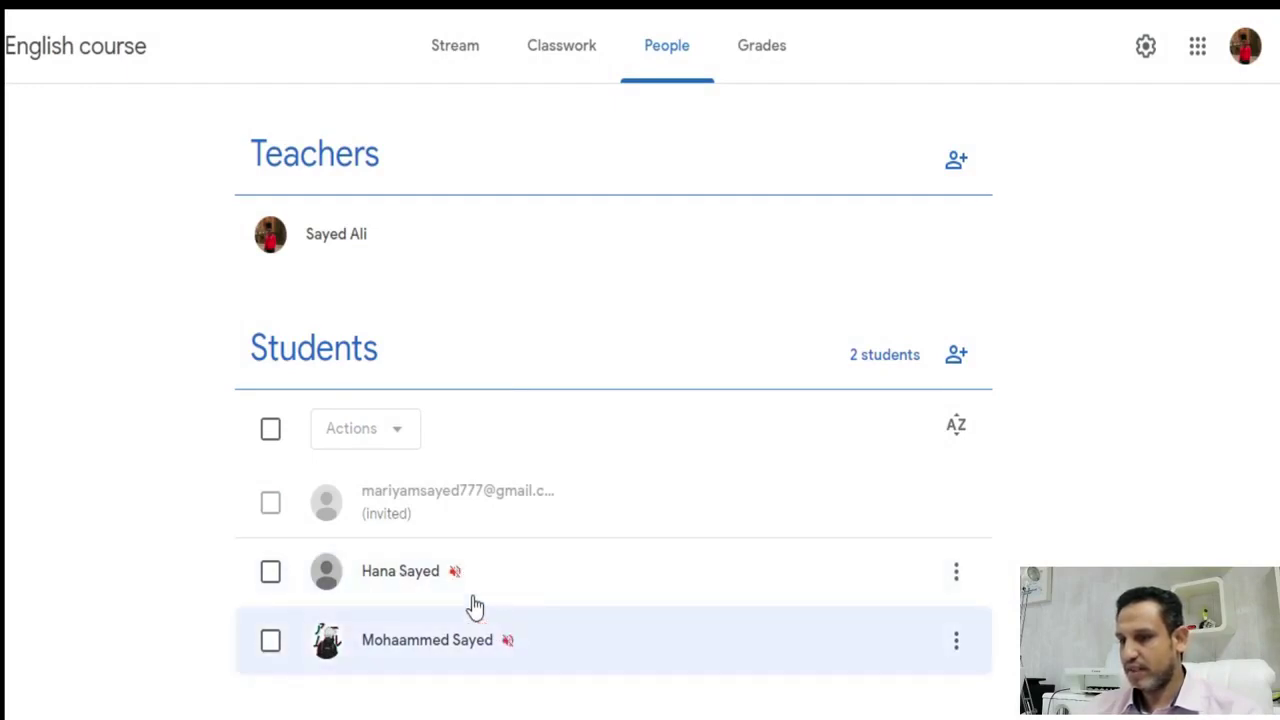
left_click(273, 433)
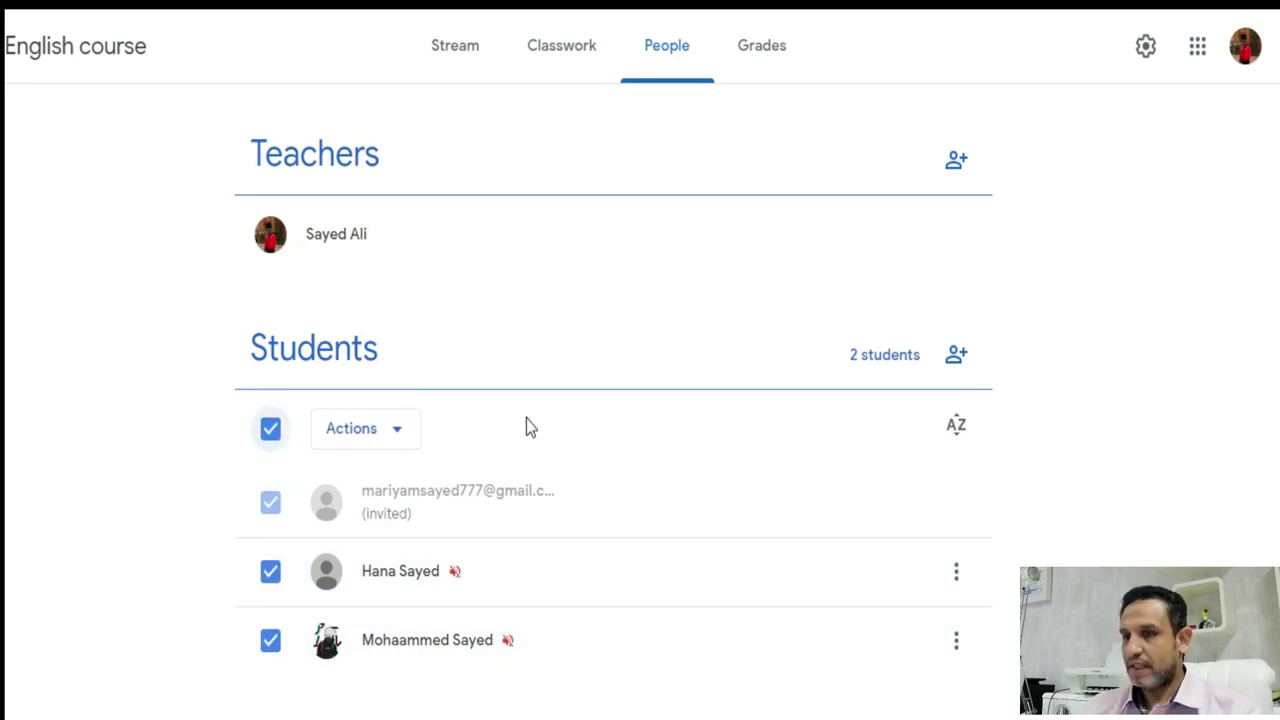
left_click(658, 50)
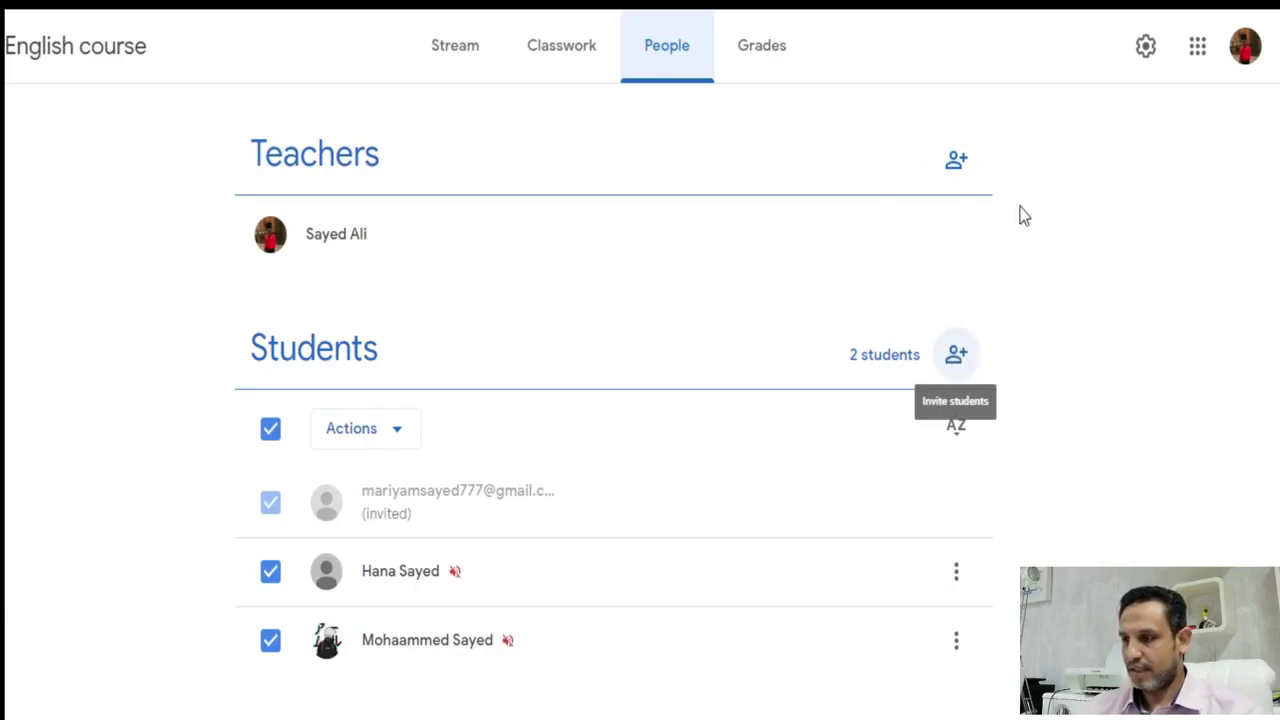
left_click(1082, 211)
- In the class settings, set Manage invite codes to Turn off
left_click(1146, 50)
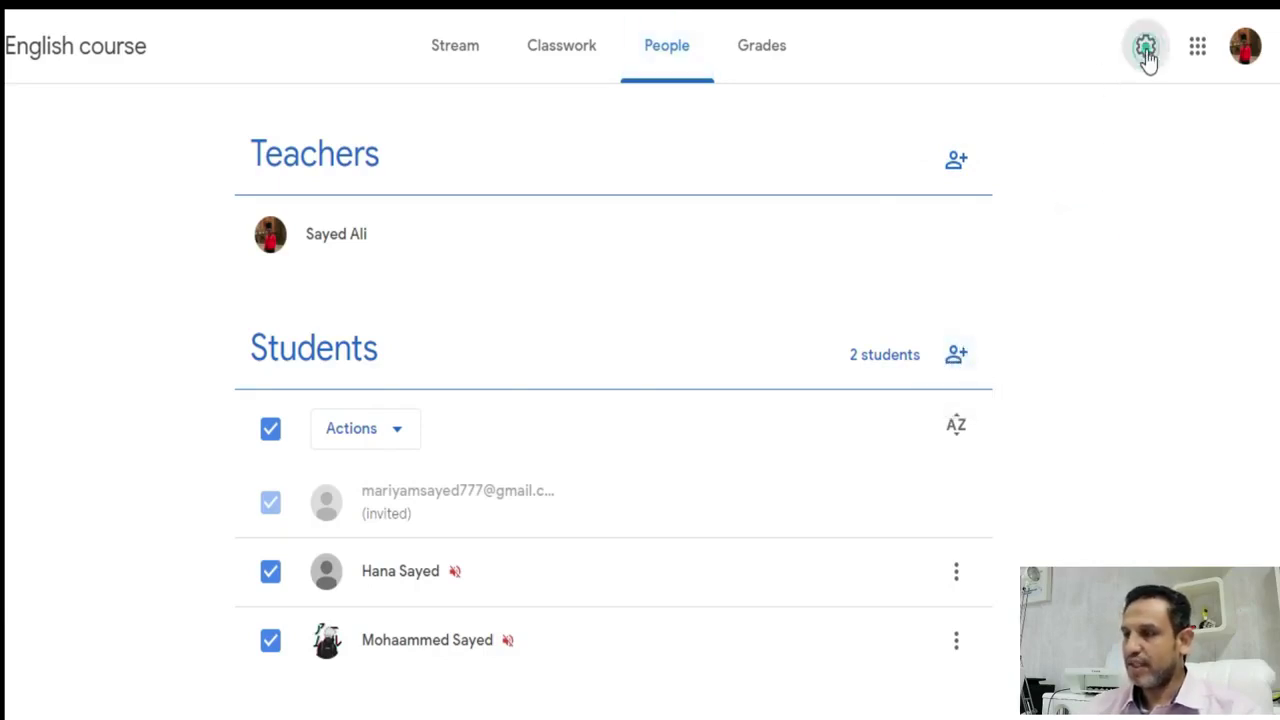
scroll(1000, 296, "down", 7)
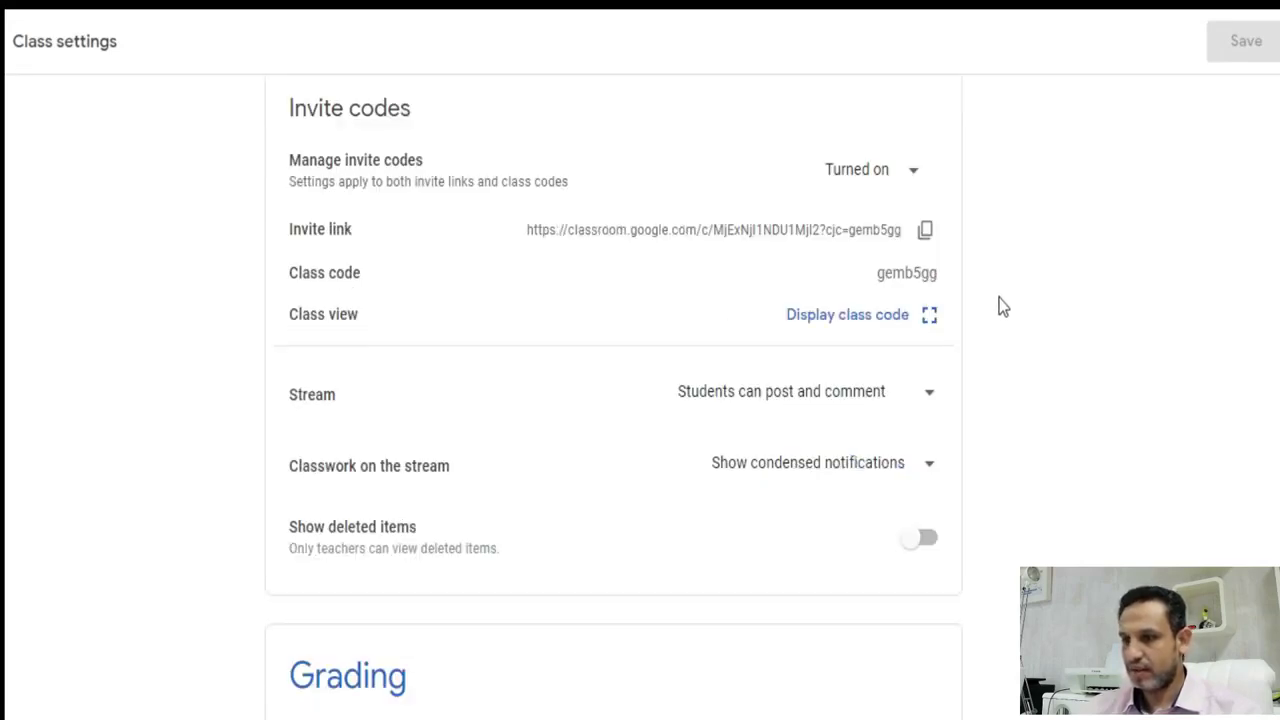
scroll(1045, 347, "down", 1)
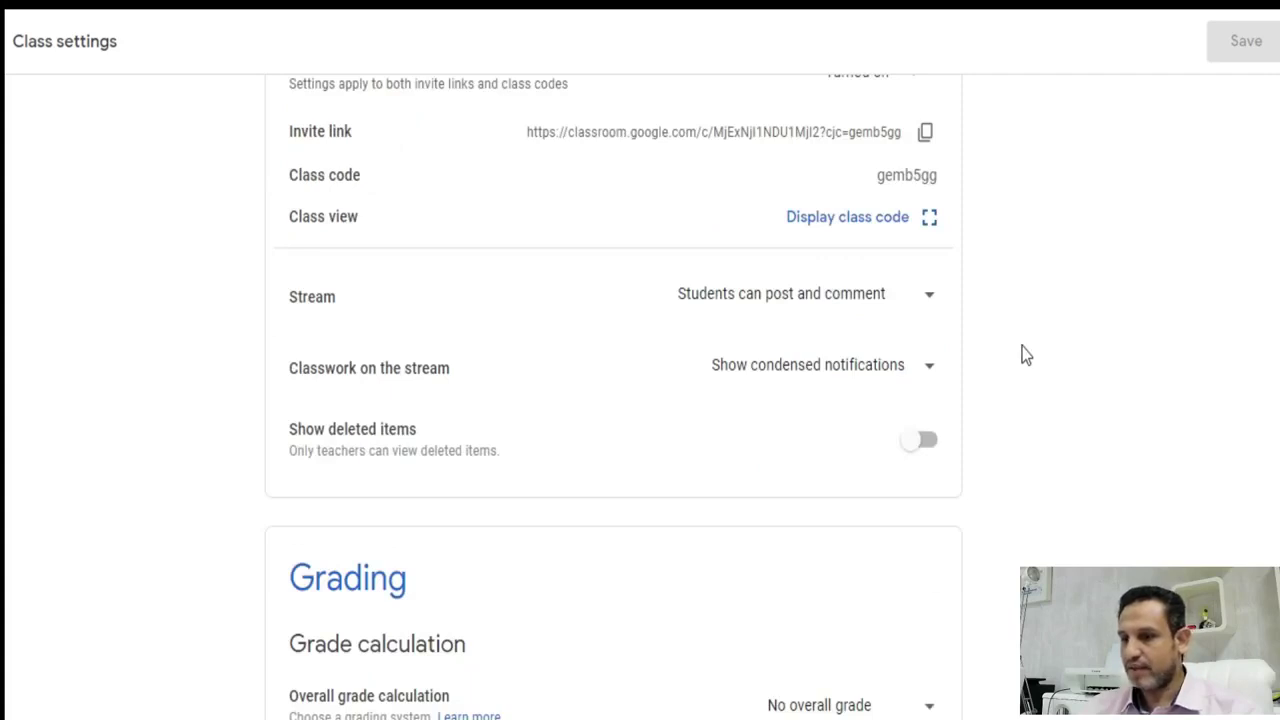
scroll(1000, 385, "up", 1)
left_click(870, 170)
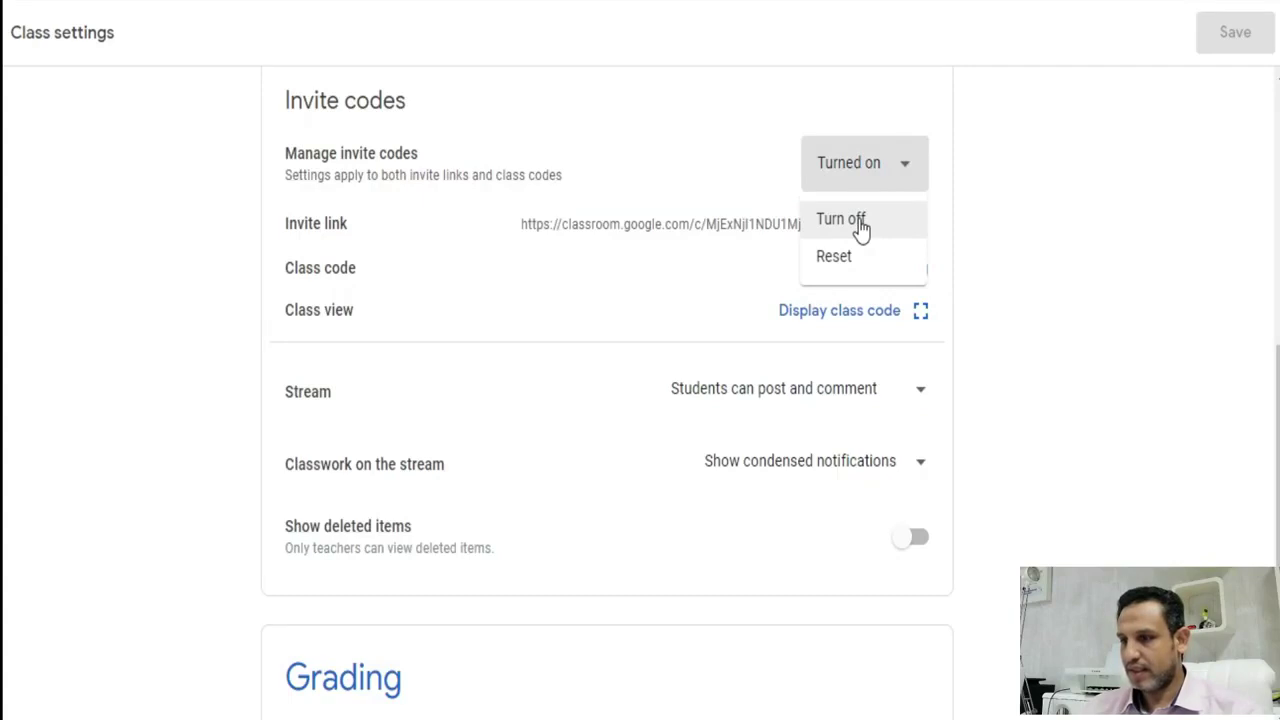
left_click(860, 229)
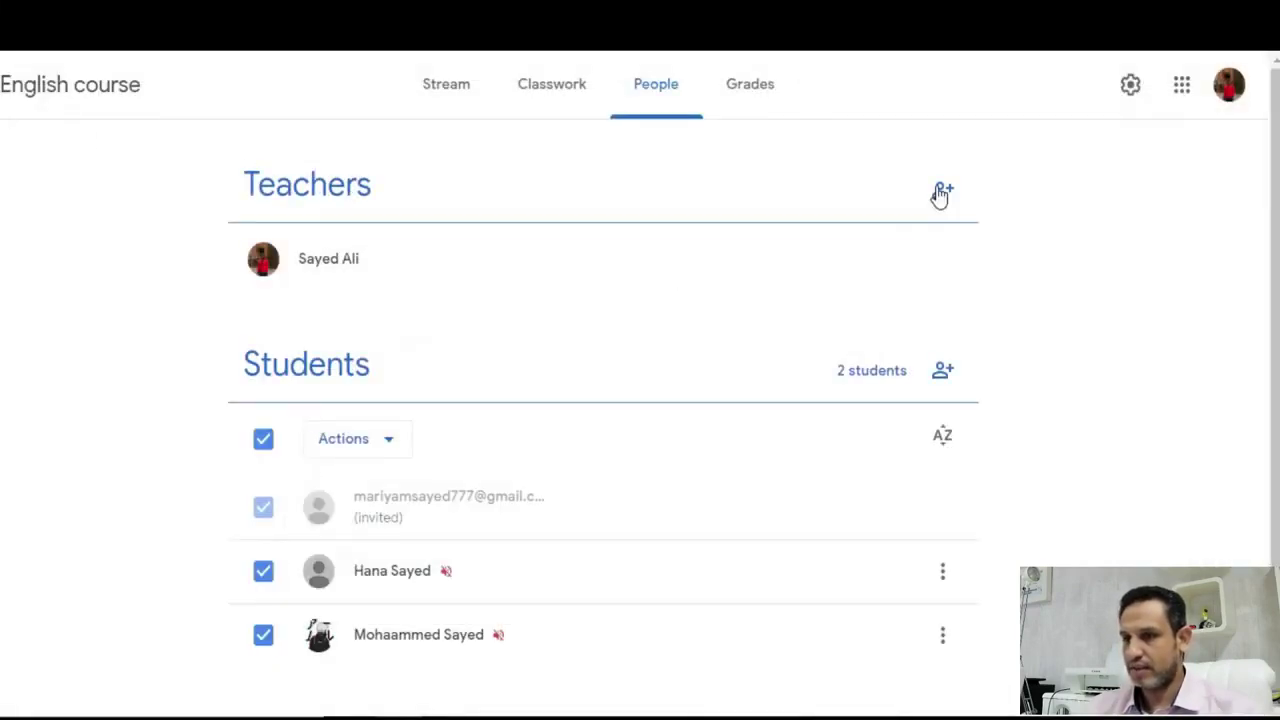
- Open the English course Grades tab
left_click(735, 90)
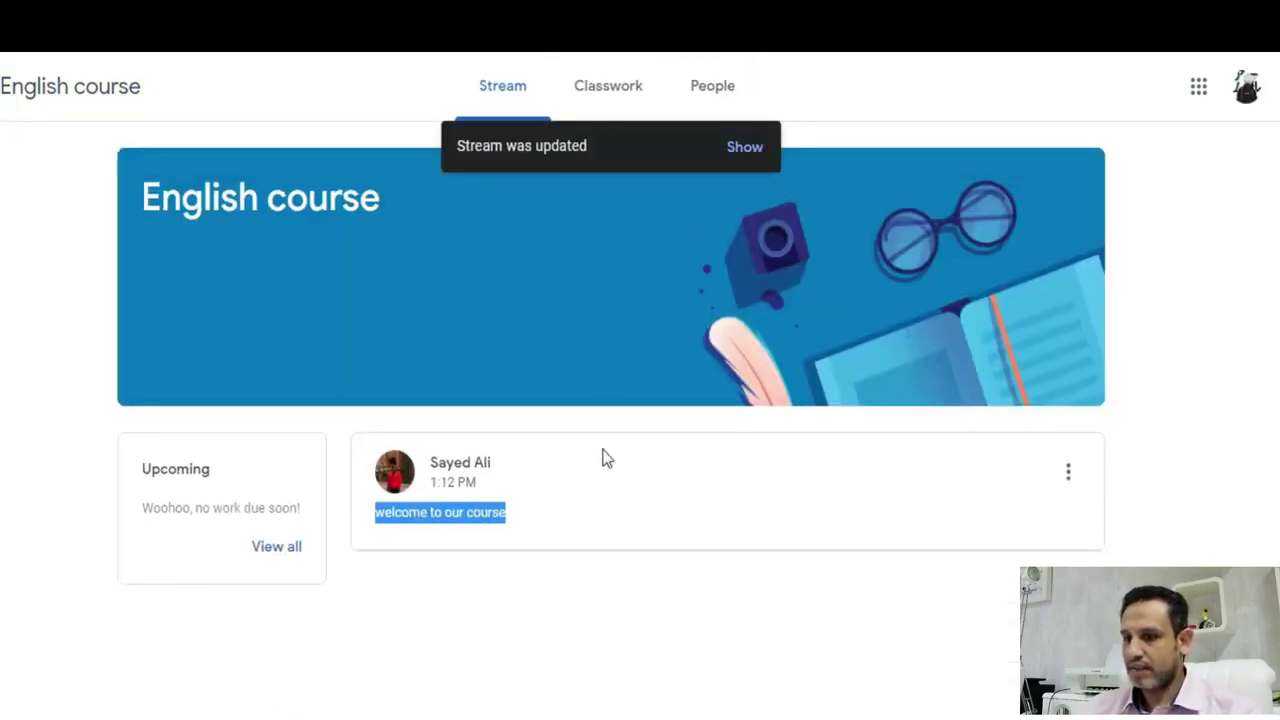
- In the student's stream, load the new posts and open the 'check this now' question
left_click(746, 147)
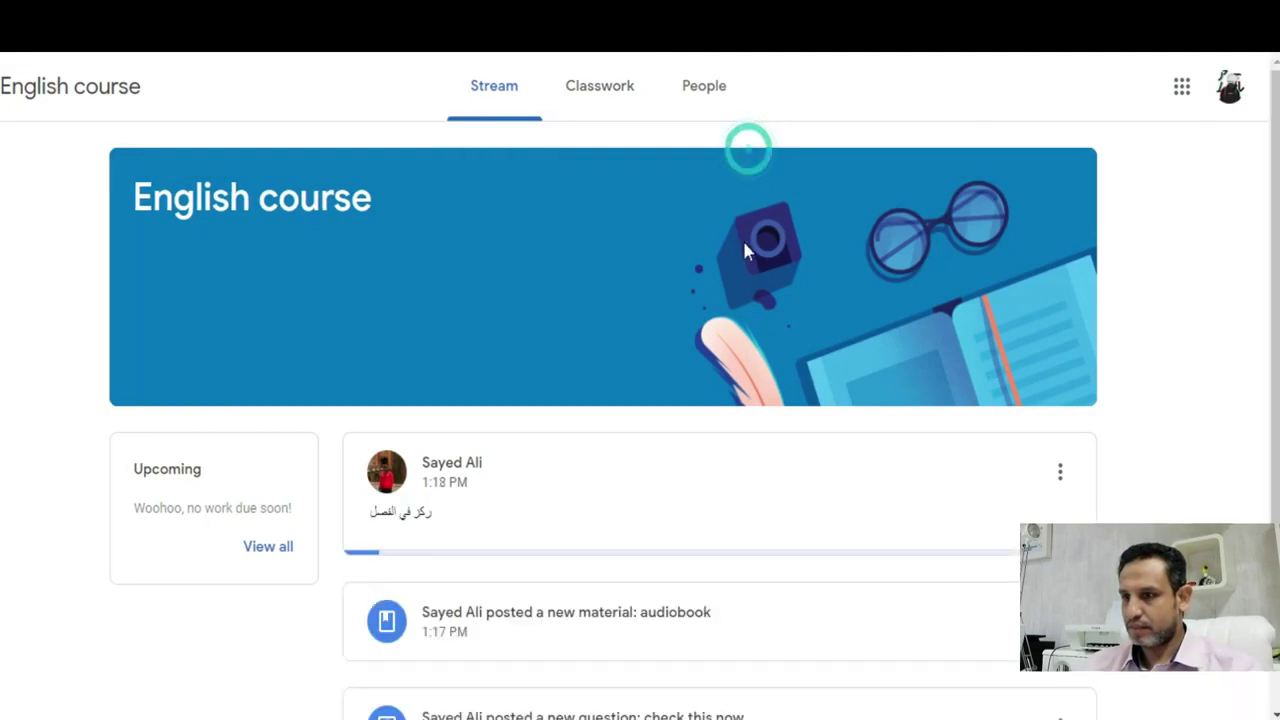
scroll(860, 550, "down", 2)
left_click(520, 514)
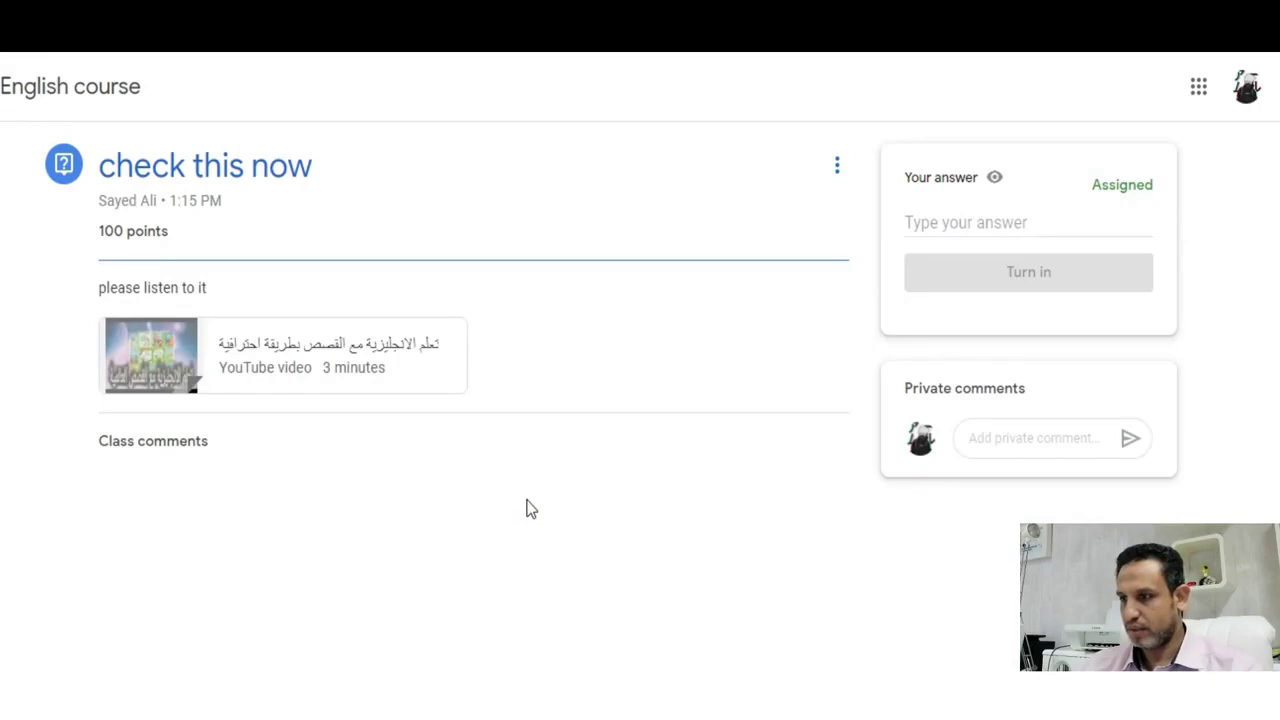
- Answer 'the answer was se', turn it in, and switch to the teacher's window
left_click(978, 221)
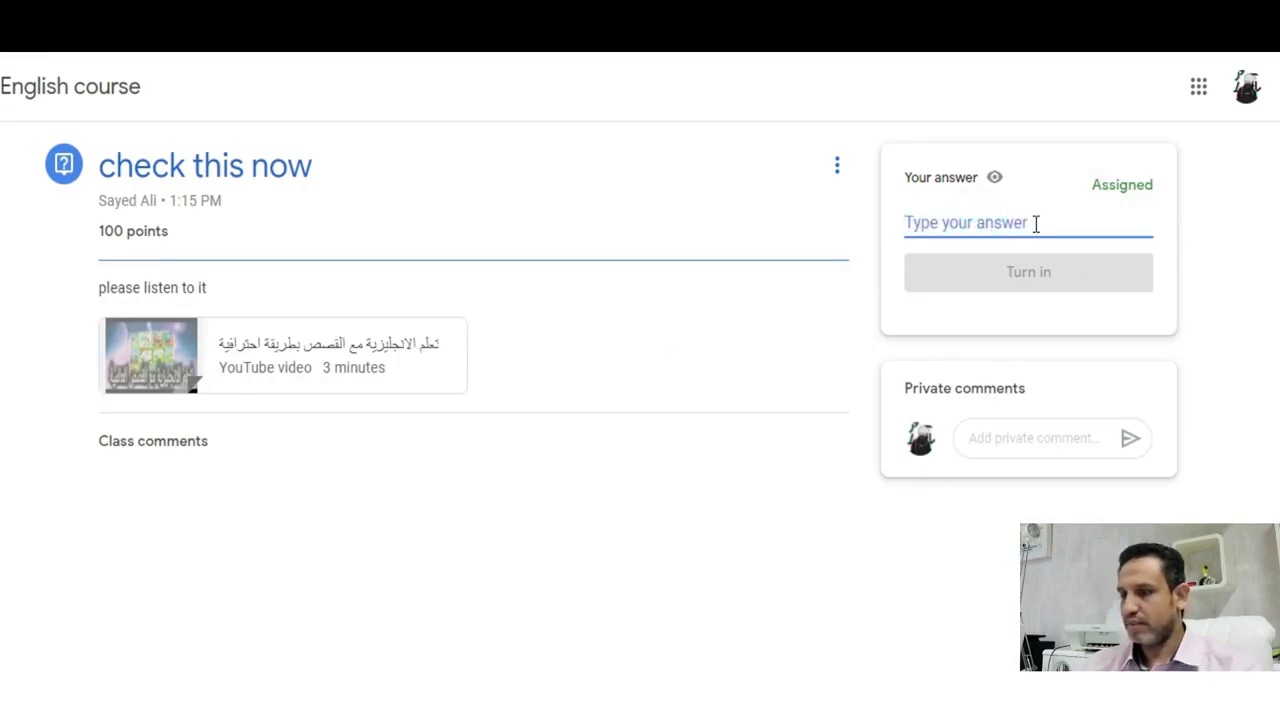
type("ه")
key("BackSpace")
type("the answ")
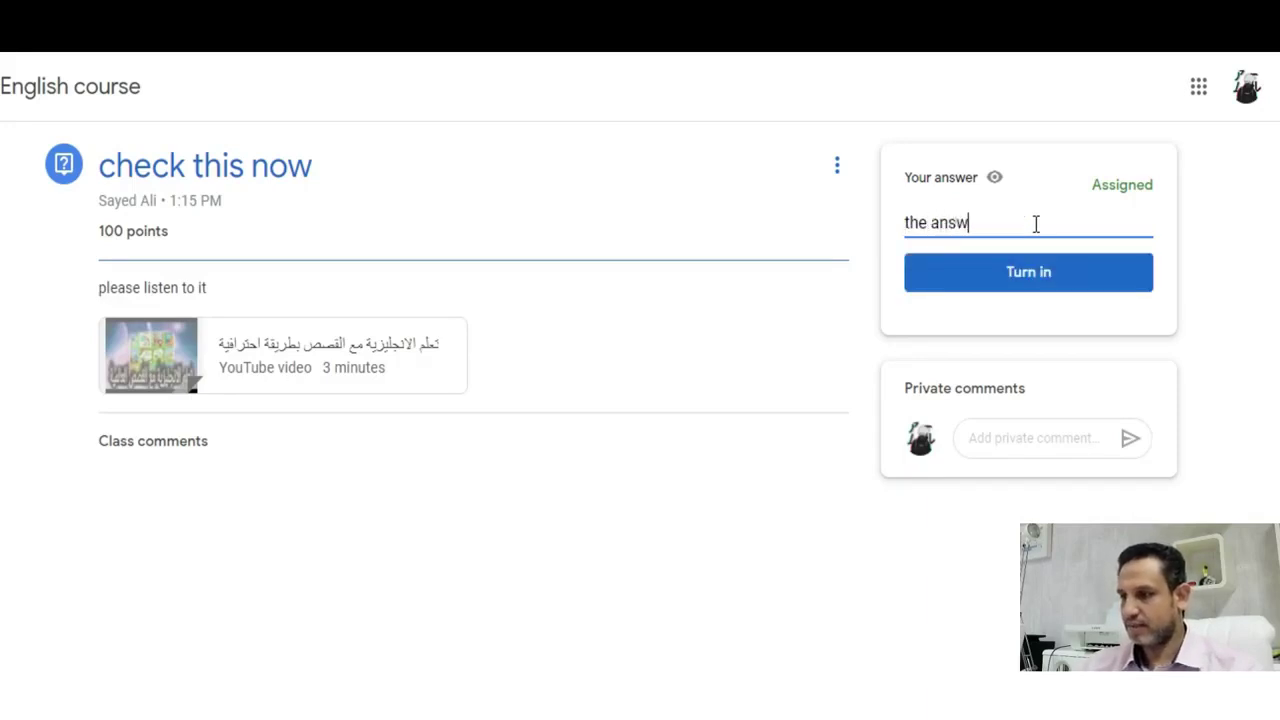
type("er was sent")
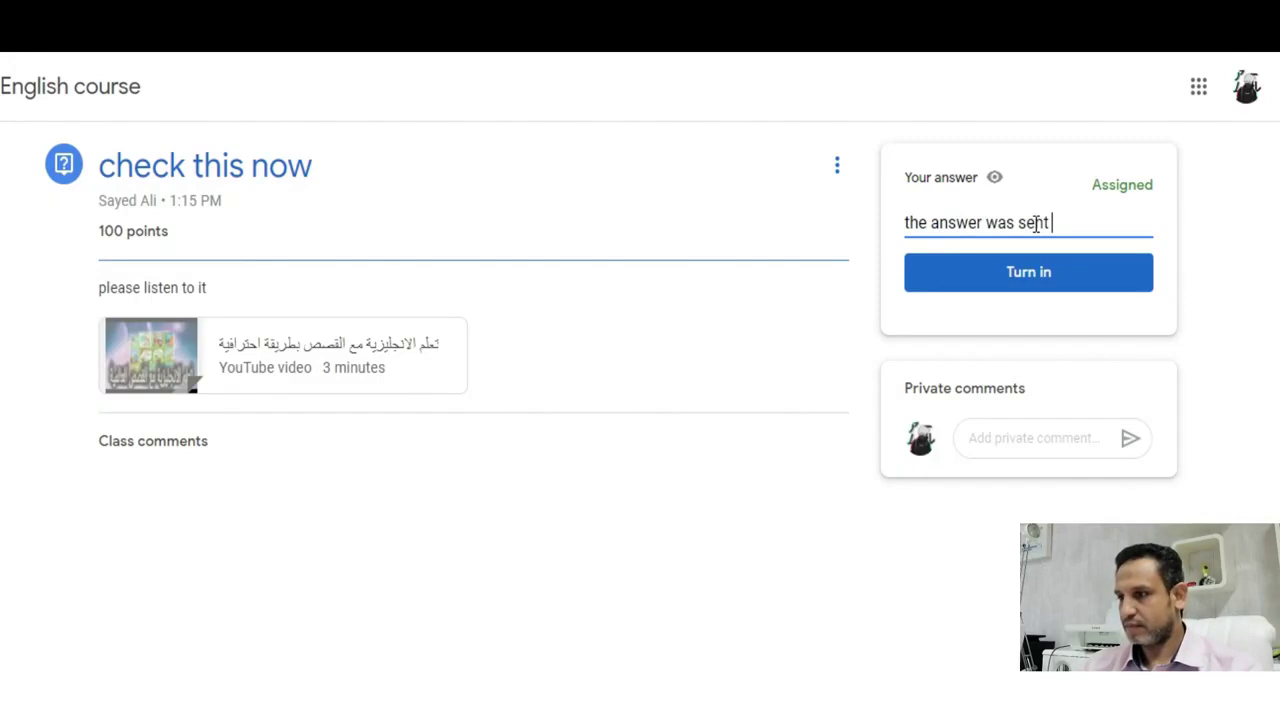
left_click(1078, 288)
left_click(715, 445)
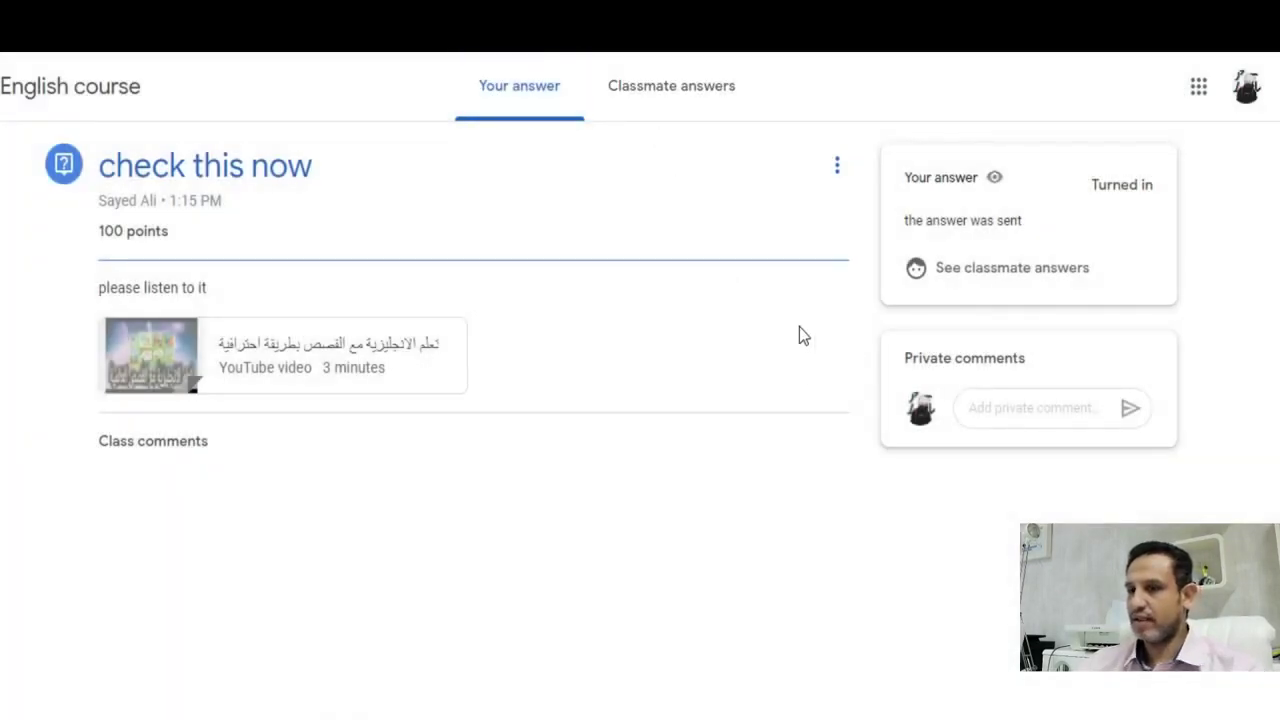
key("alt+Tab")
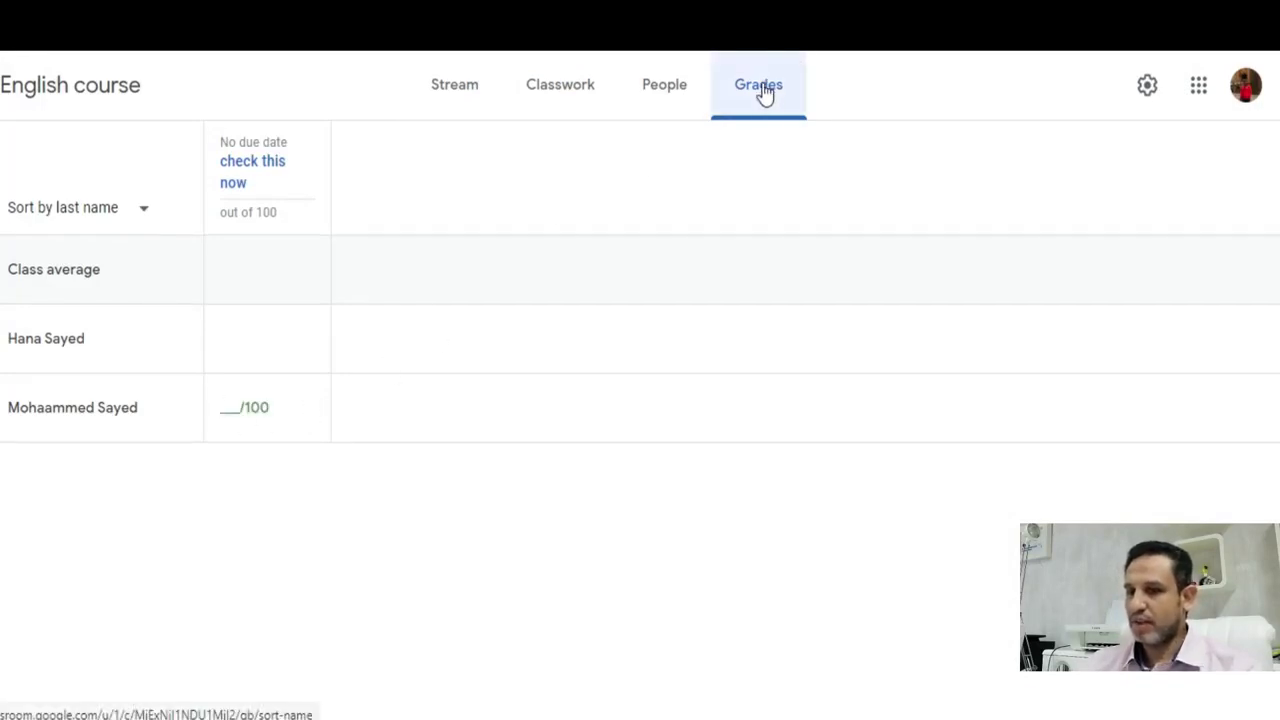
- Enter a grade of 80 for the student's 'check this now' answer on the Grades page
left_click(233, 412)
left_click(308, 410)
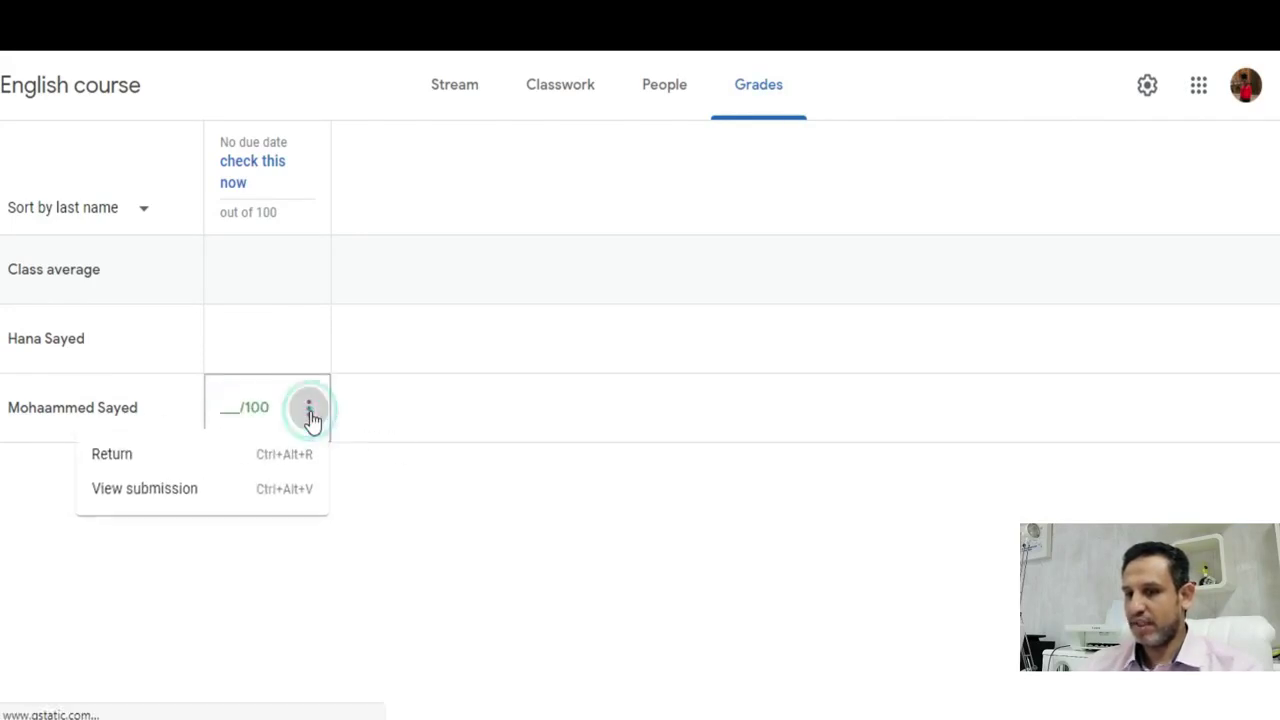
left_click(232, 404)
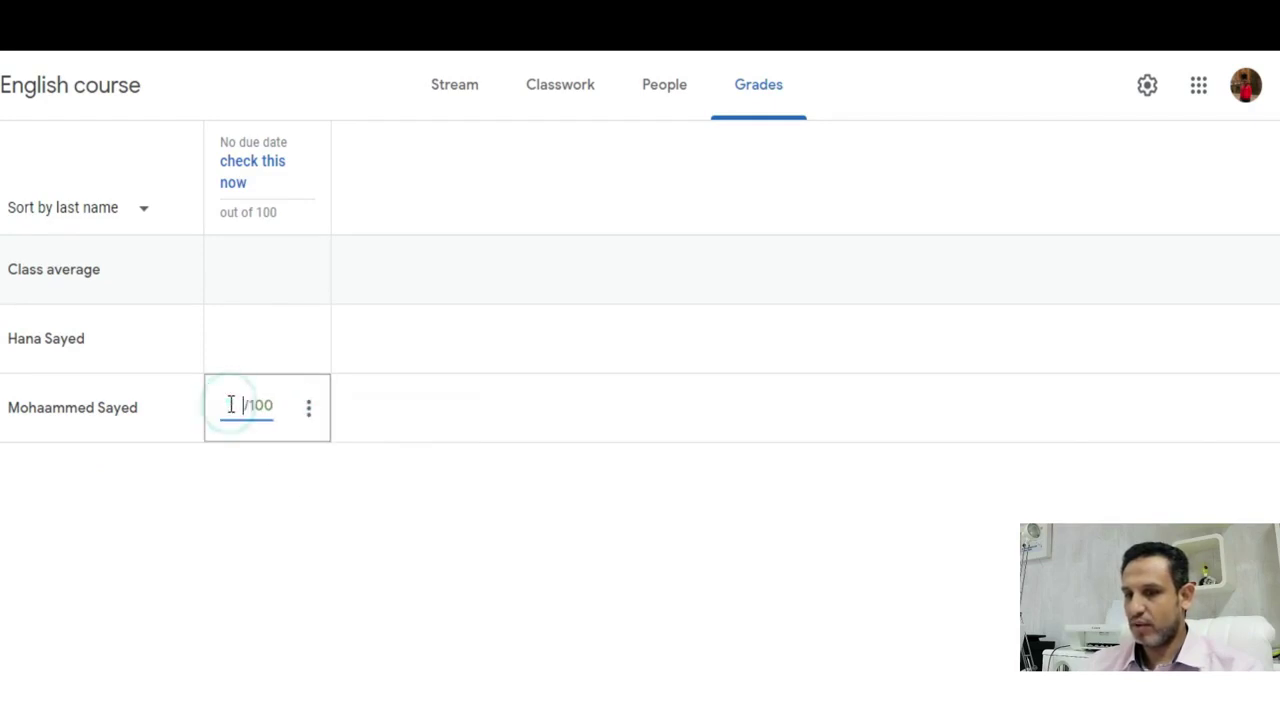
left_click(118, 416)
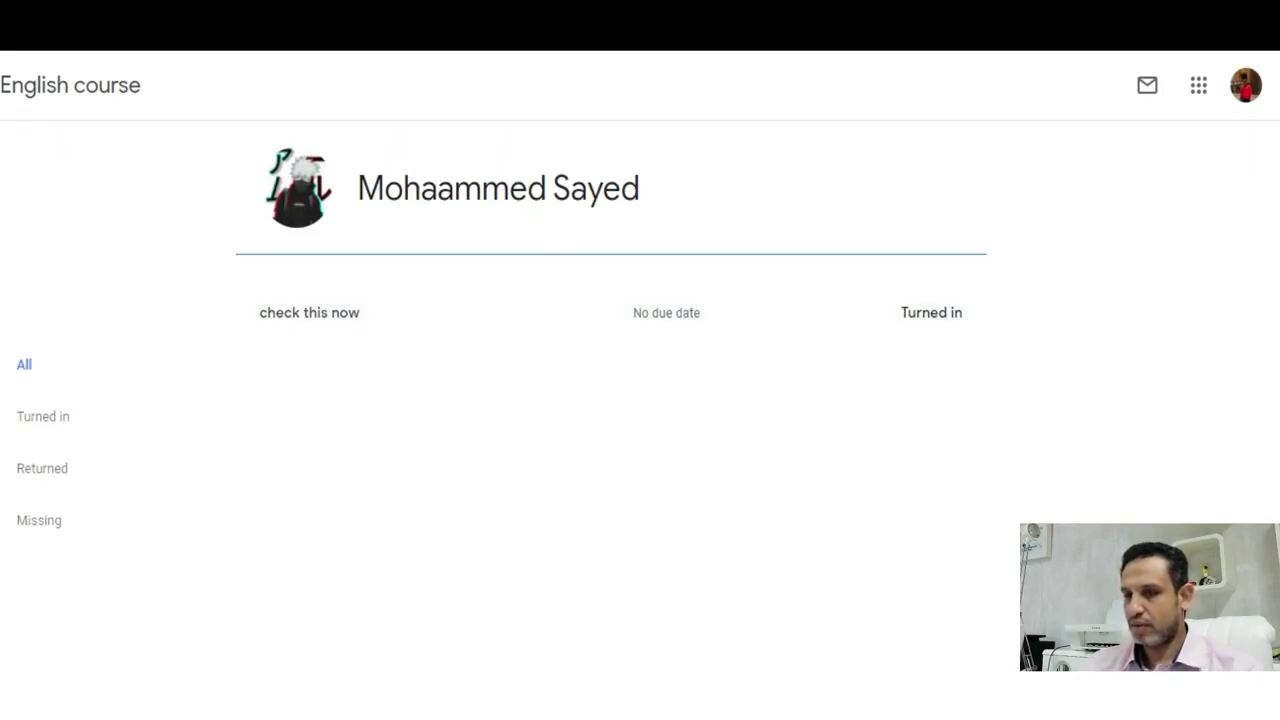
left_click(6, 126)
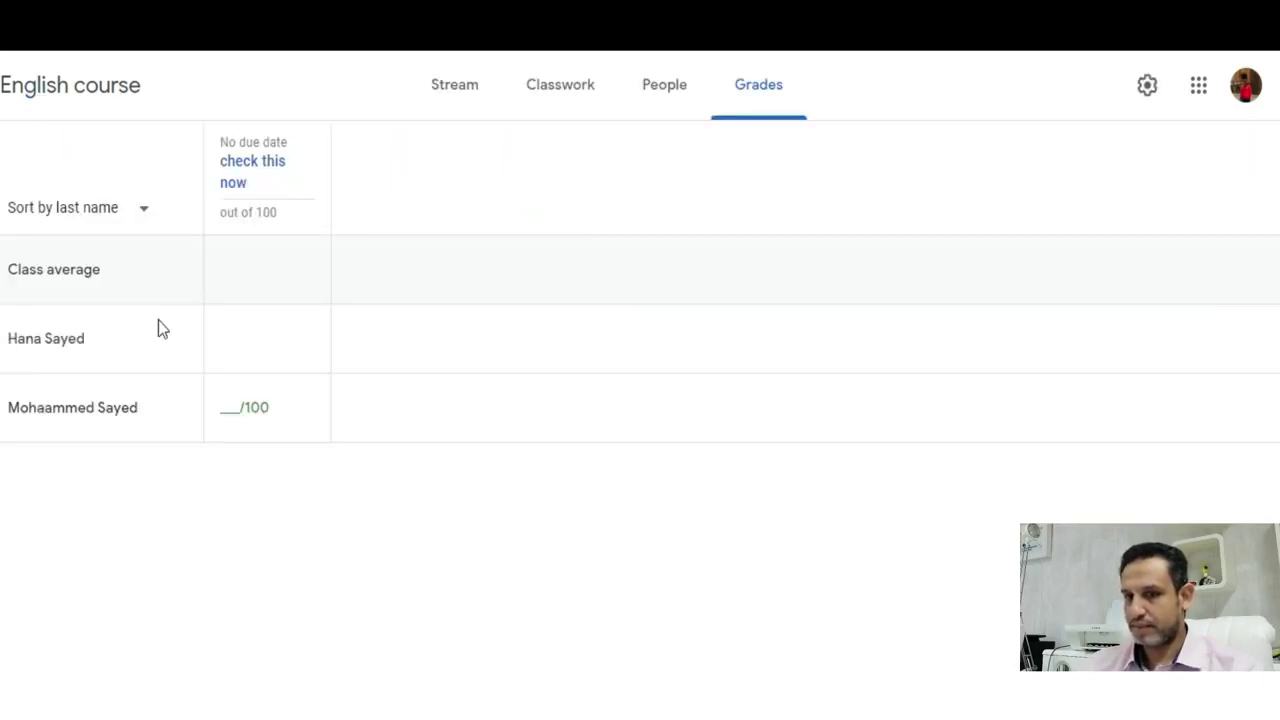
left_click(227, 407)
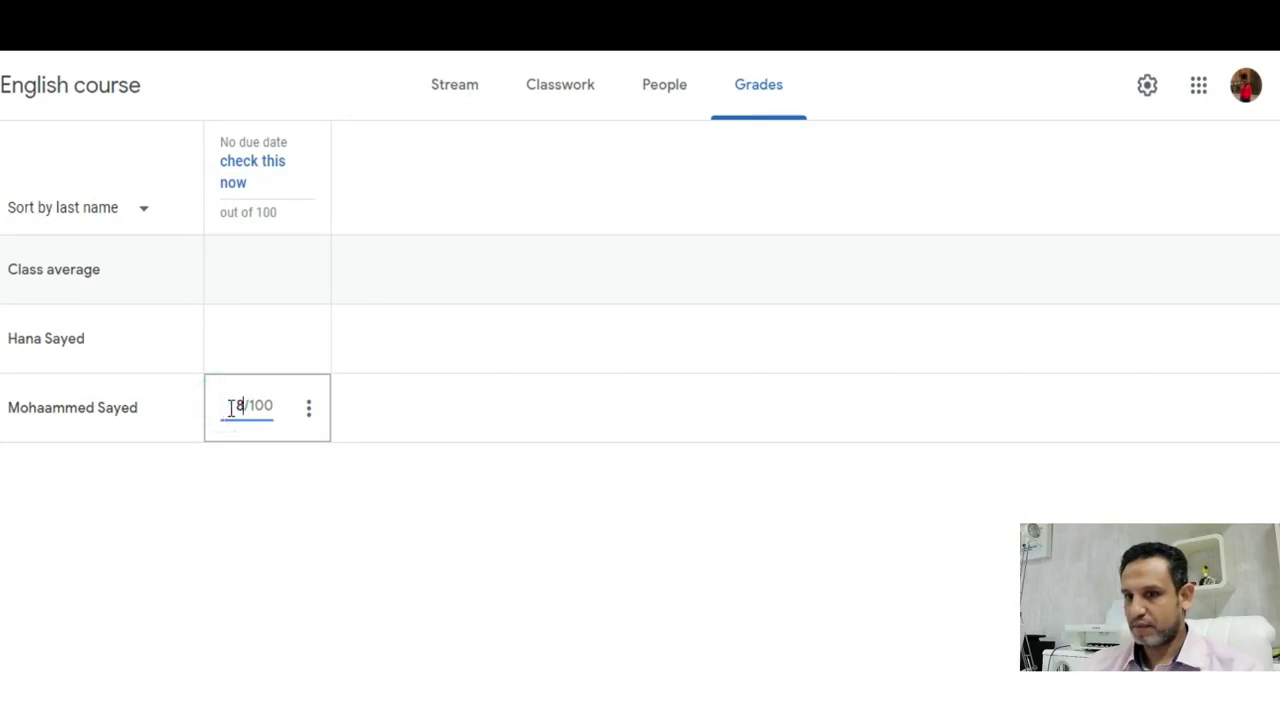
type("80")
left_click(403, 425)
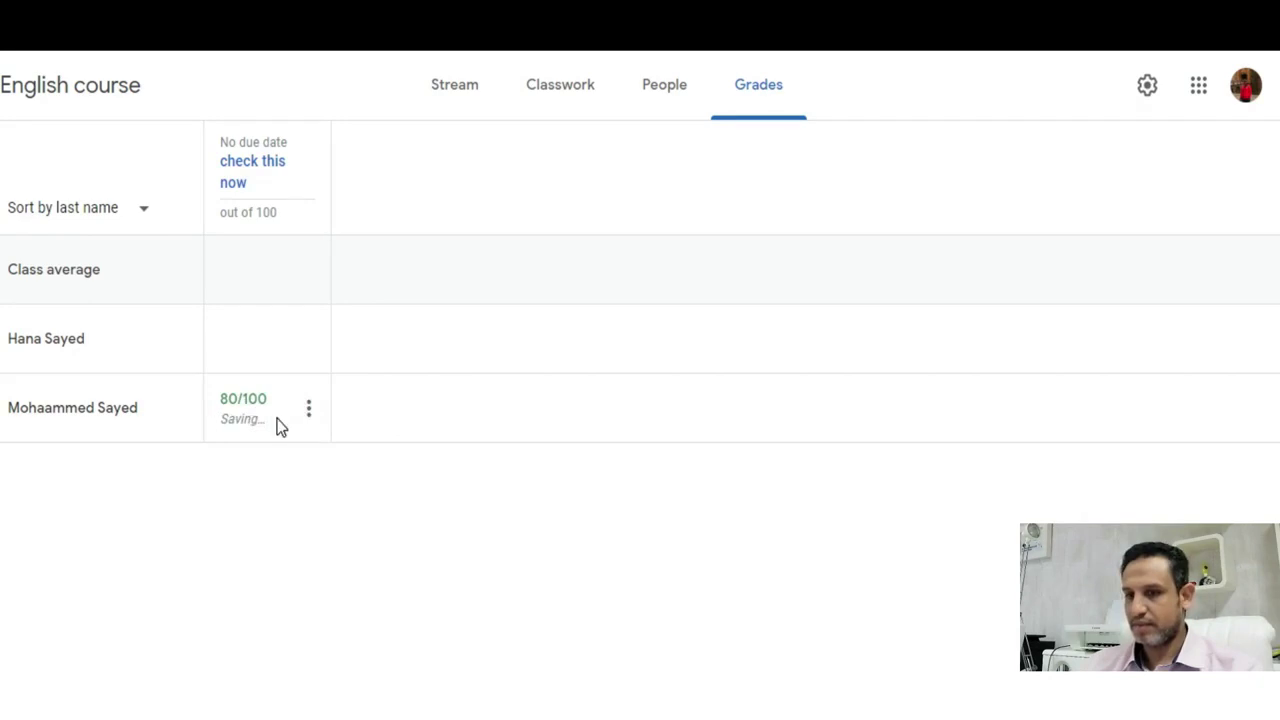
left_click(308, 418)
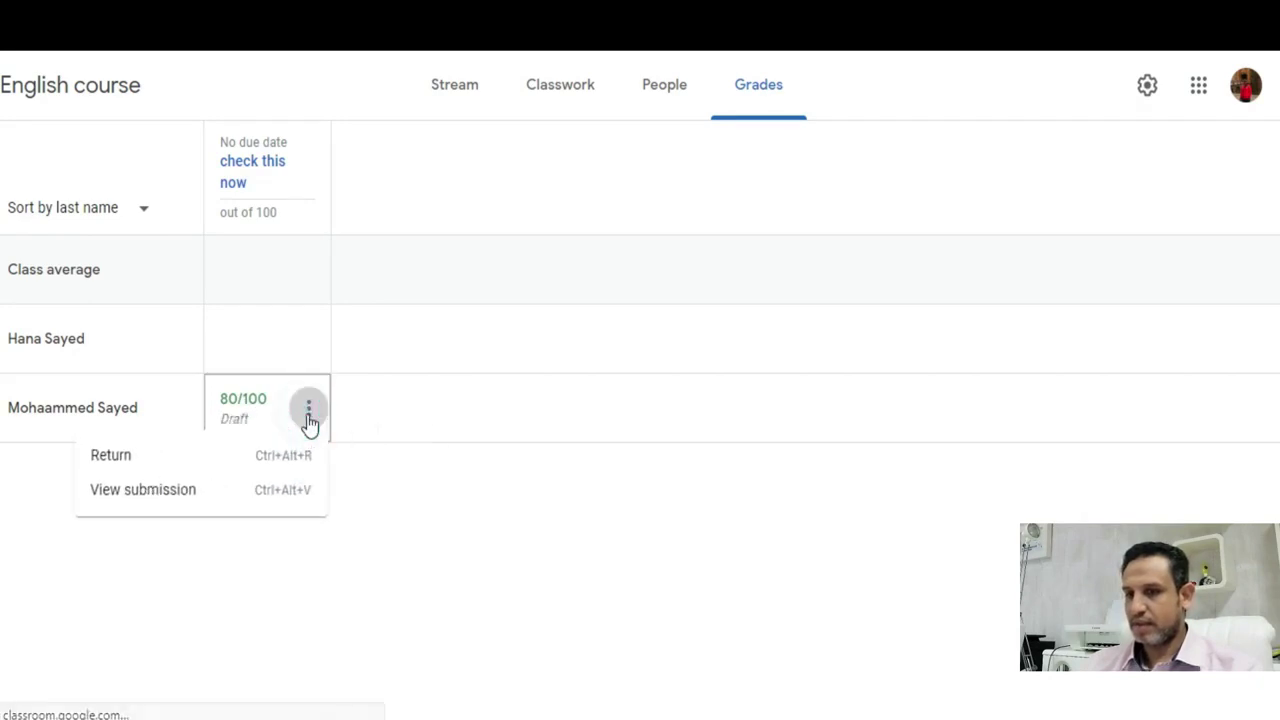
left_click(112, 459)
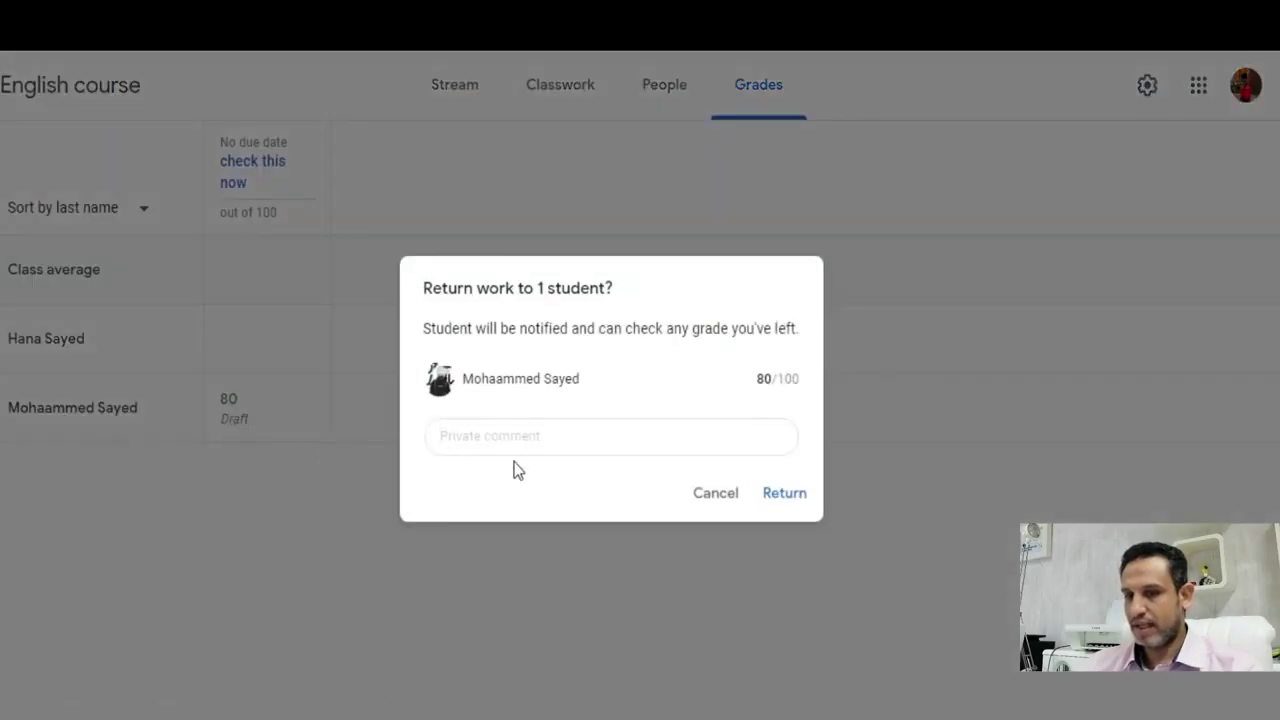
- Return the graded work with the private comment 'try harder'
left_click(512, 437)
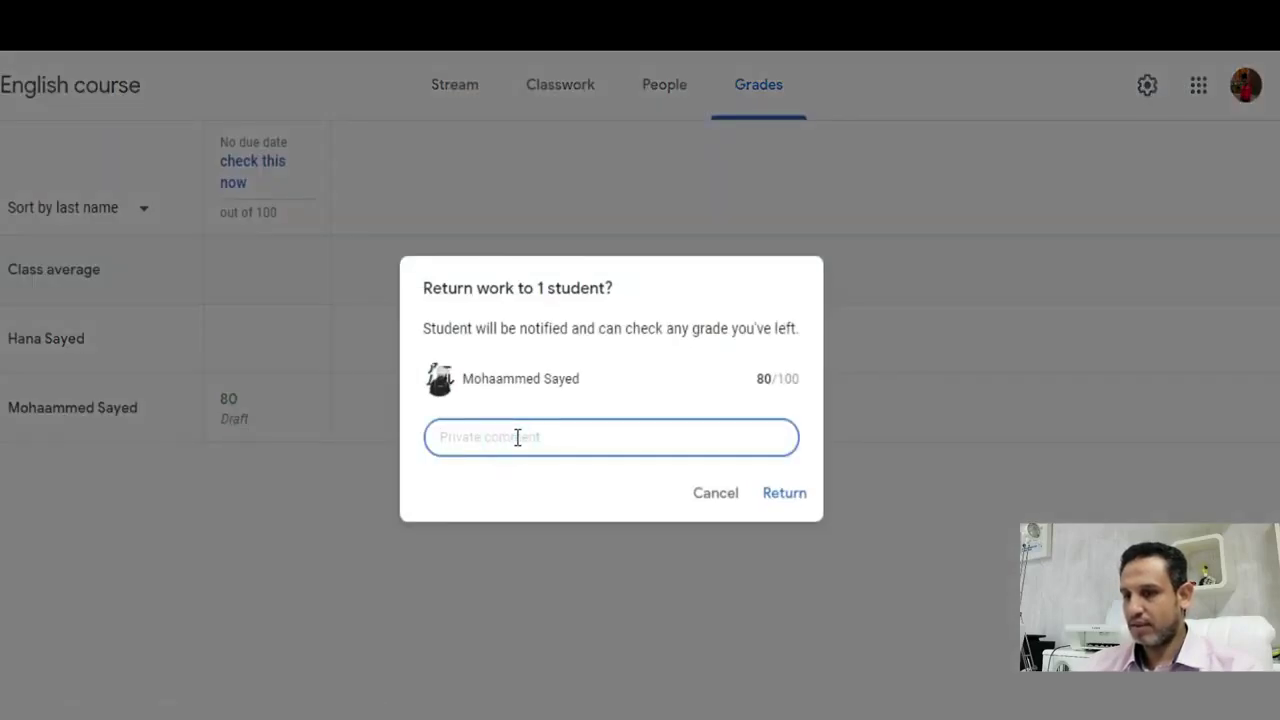
type("try harder")
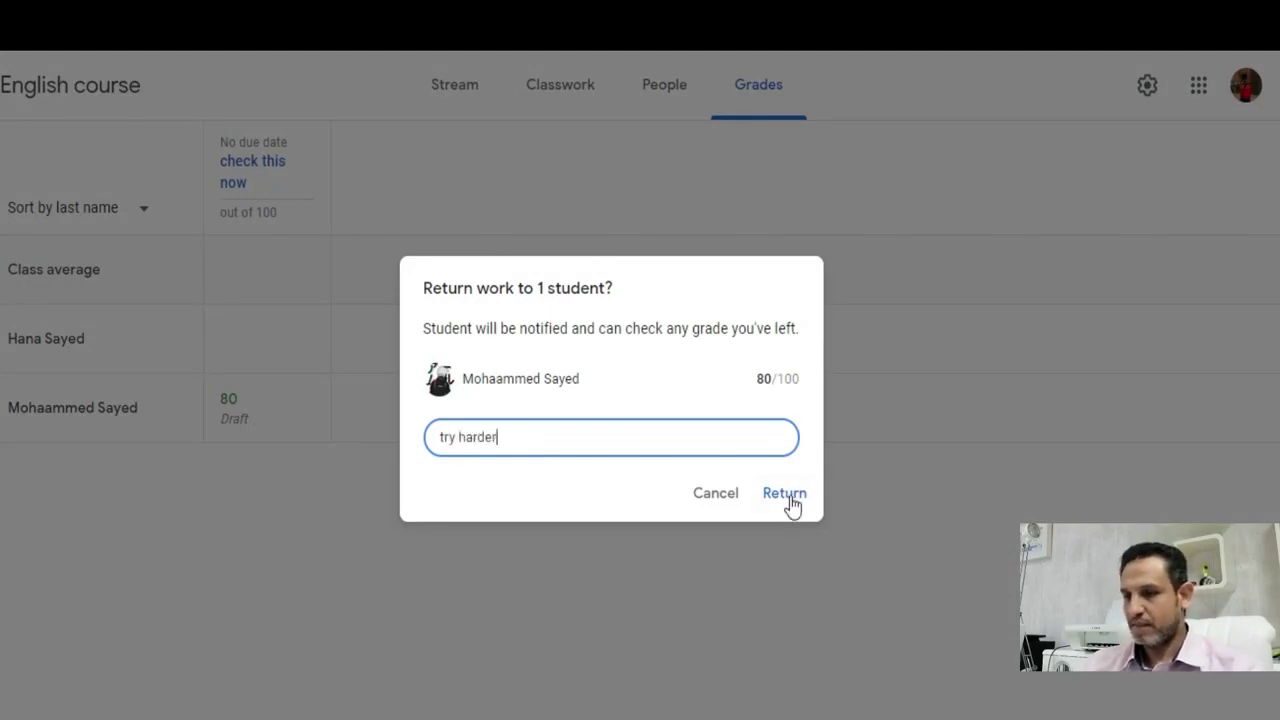
left_click(788, 500)
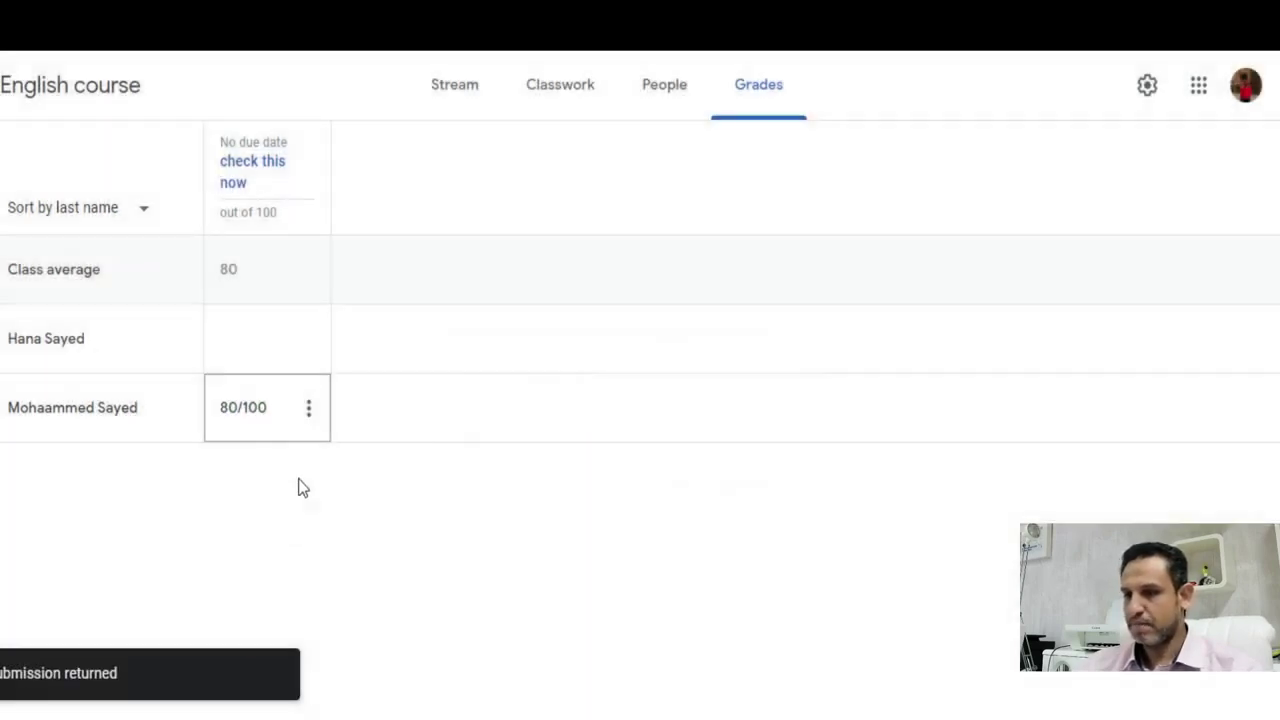
left_click(310, 490)
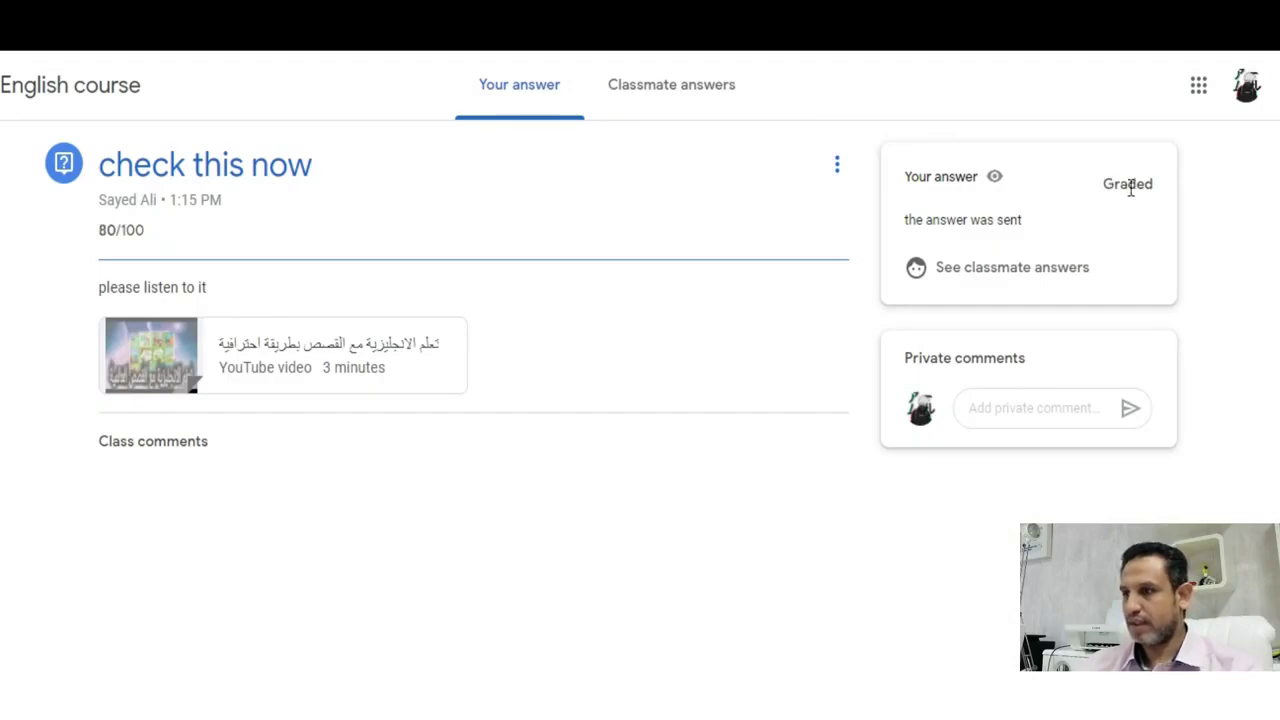
- Verify in the student view that the answer shows Graded 80/100 with the 'try harder' comment, checking classmate answers too
left_click_drag(1094, 186, 1166, 191)
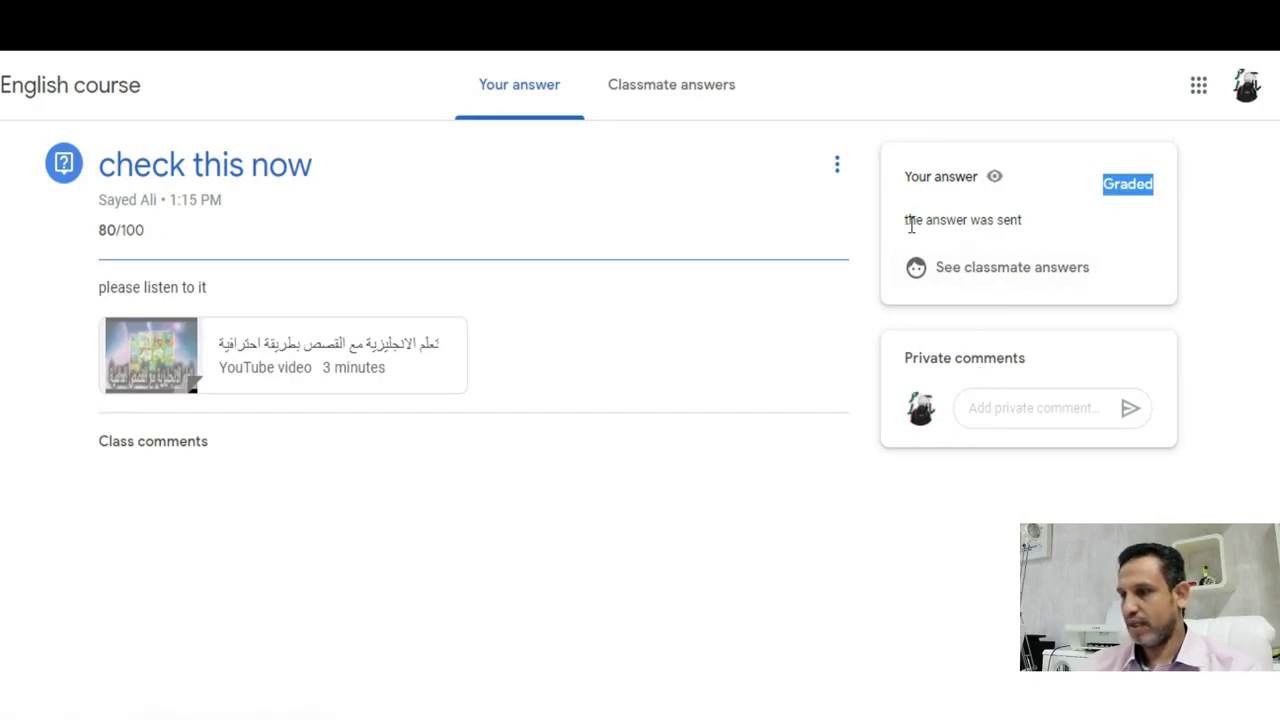
left_click(1006, 275)
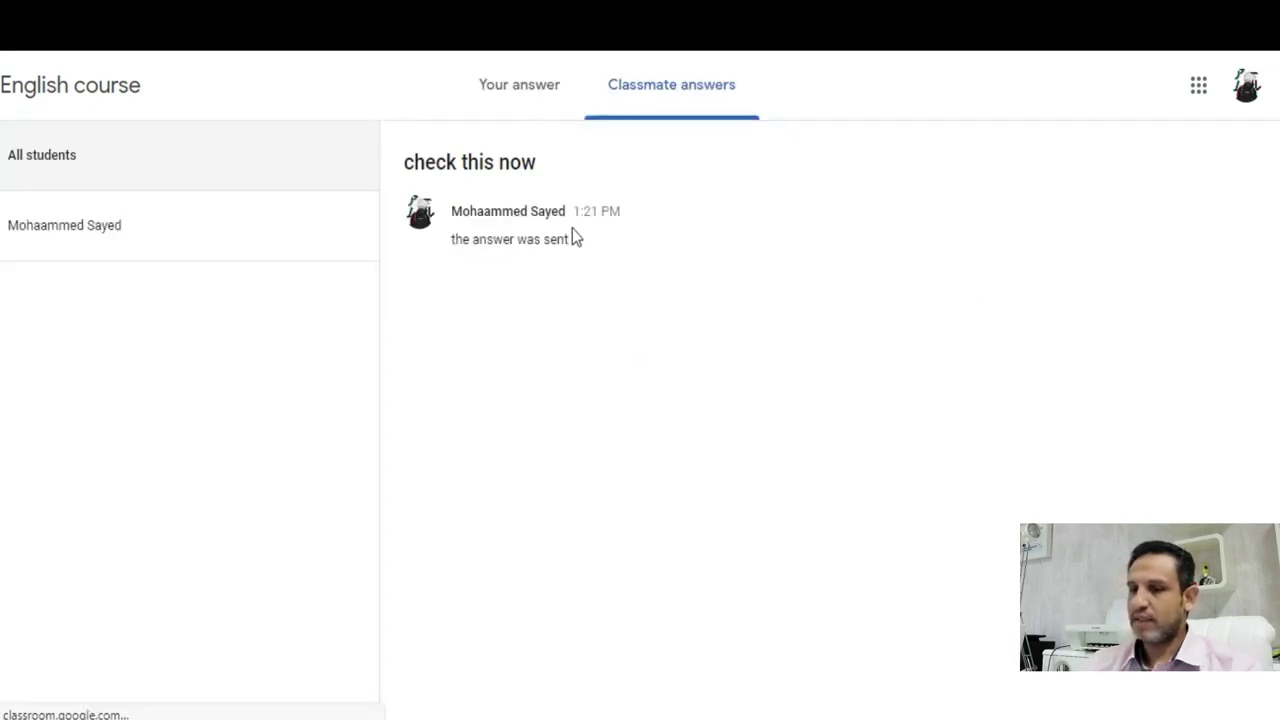
left_click(457, 242)
left_click(514, 234)
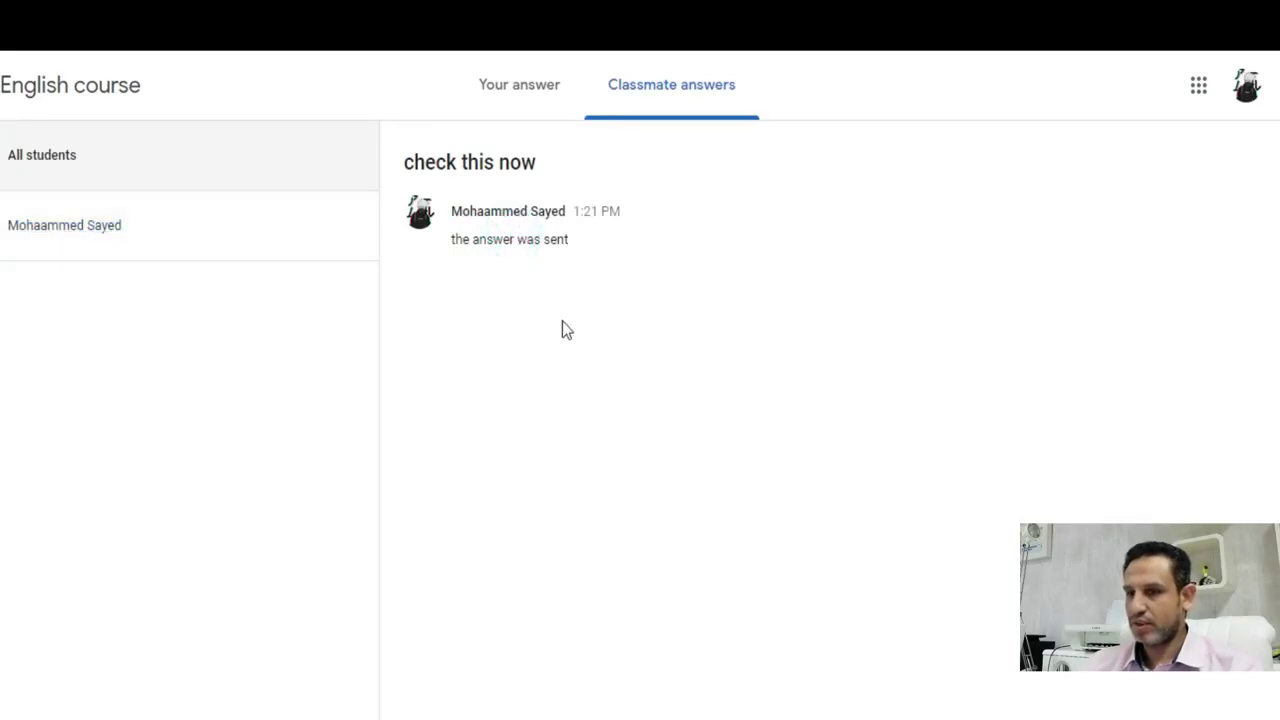
left_click(531, 86)
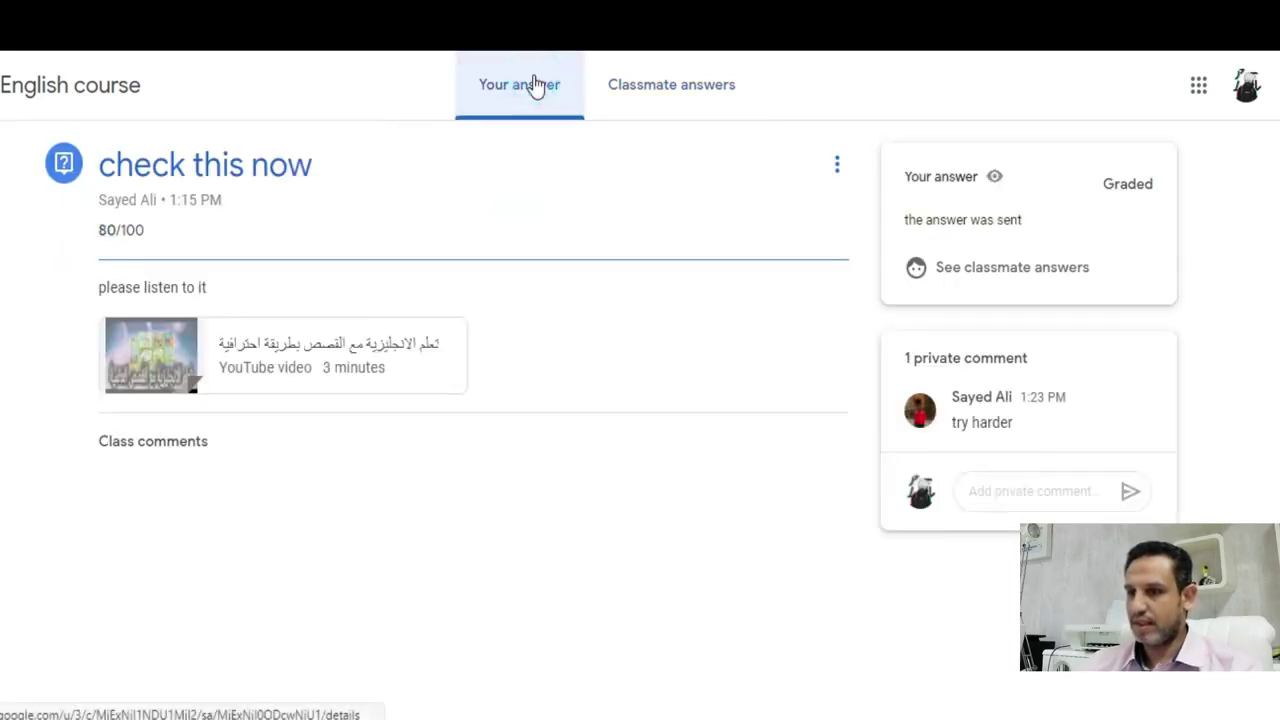
left_click(628, 96)
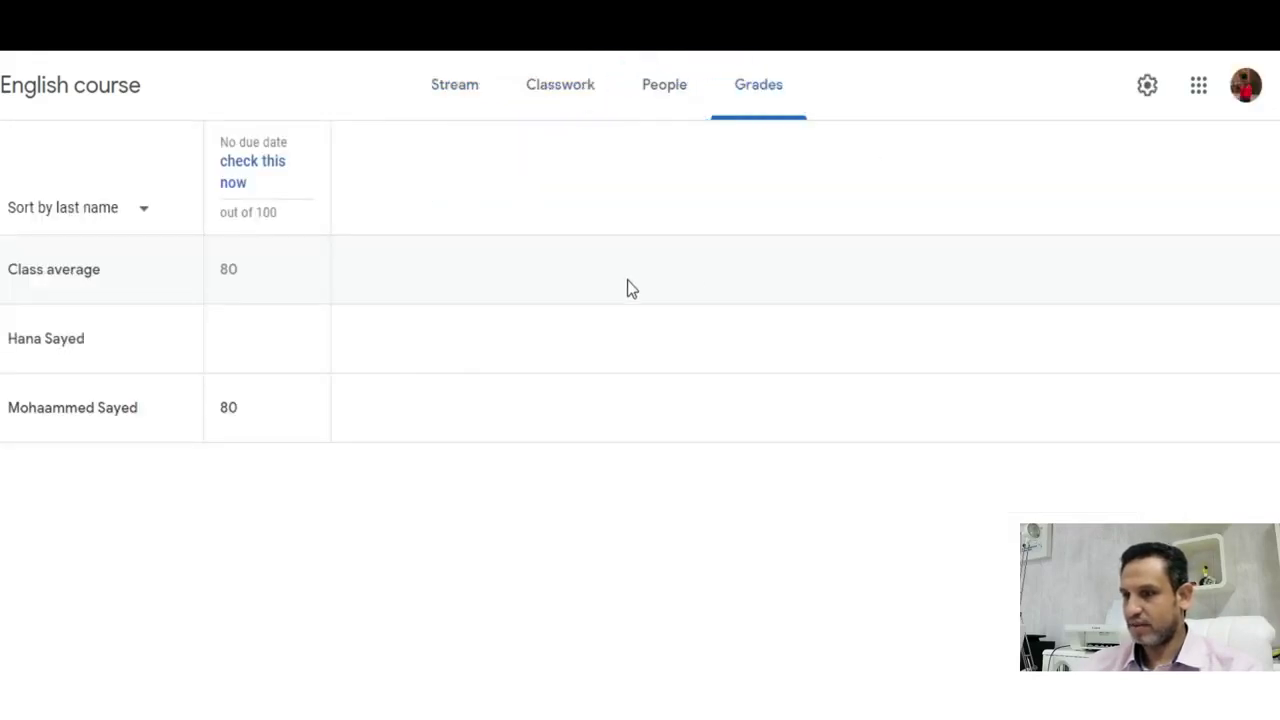
- Review the English course Stream posts and banner, confirming the class code shows as turned off
left_click(438, 78)
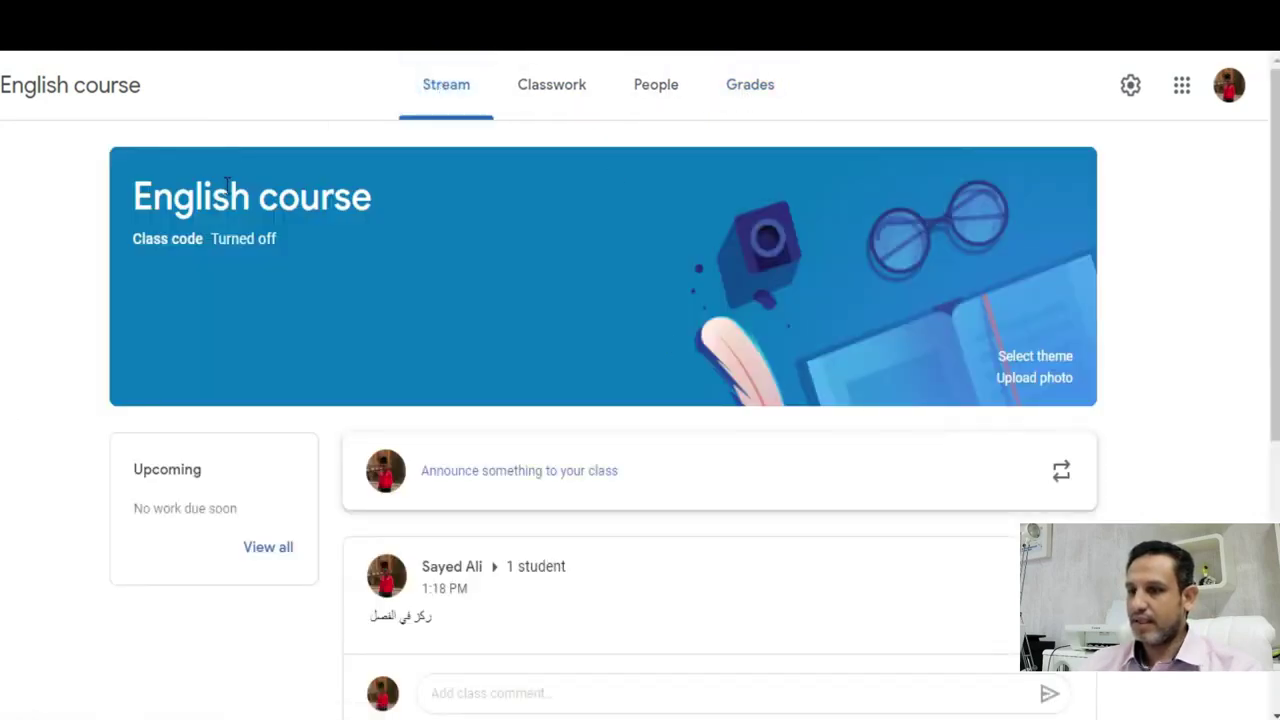
scroll(1139, 348, "down", 5)
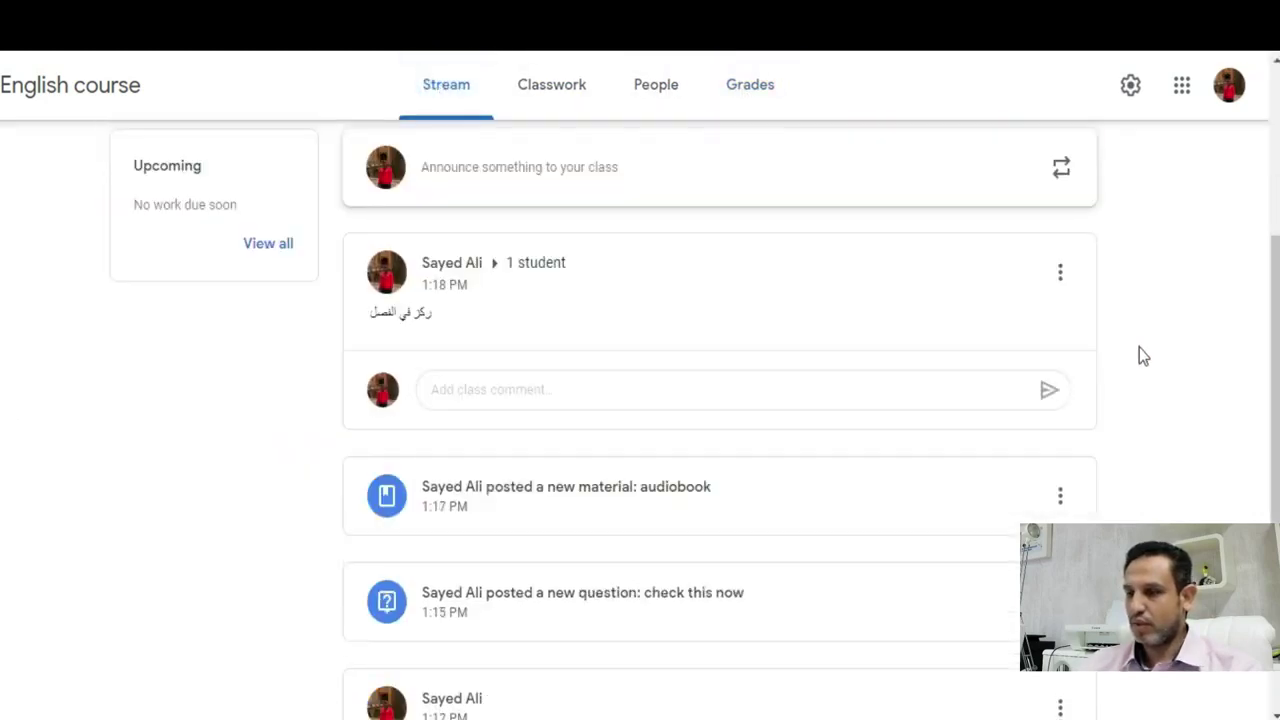
scroll(1136, 350, "up", 4)
scroll(1136, 350, "up", 1)
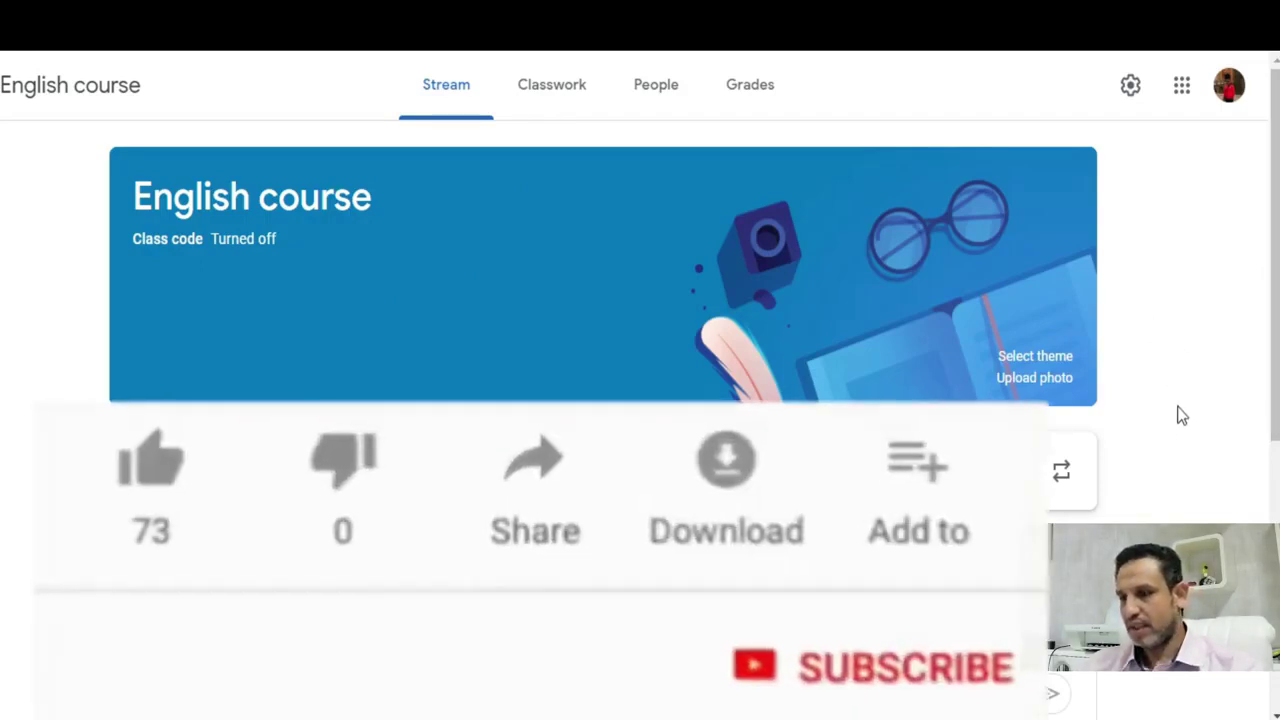
scroll(640, 300, "down", 3)
scroll(640, 300, "up", 3)
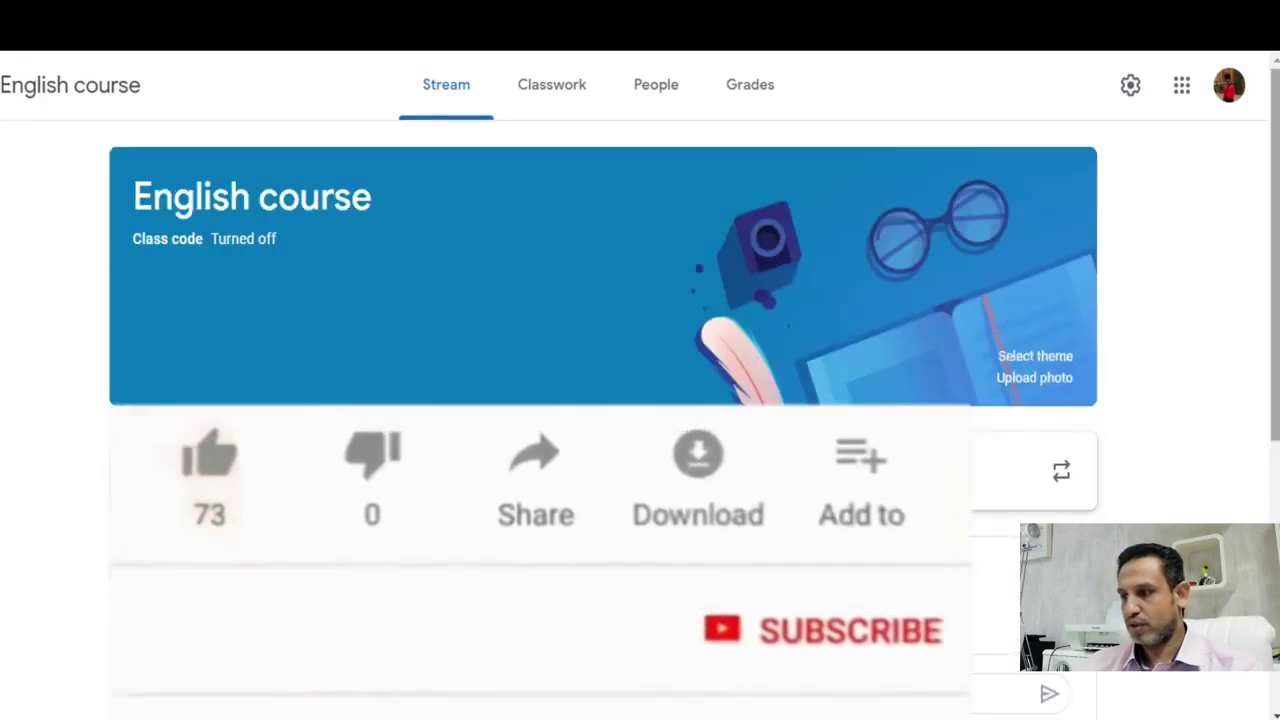